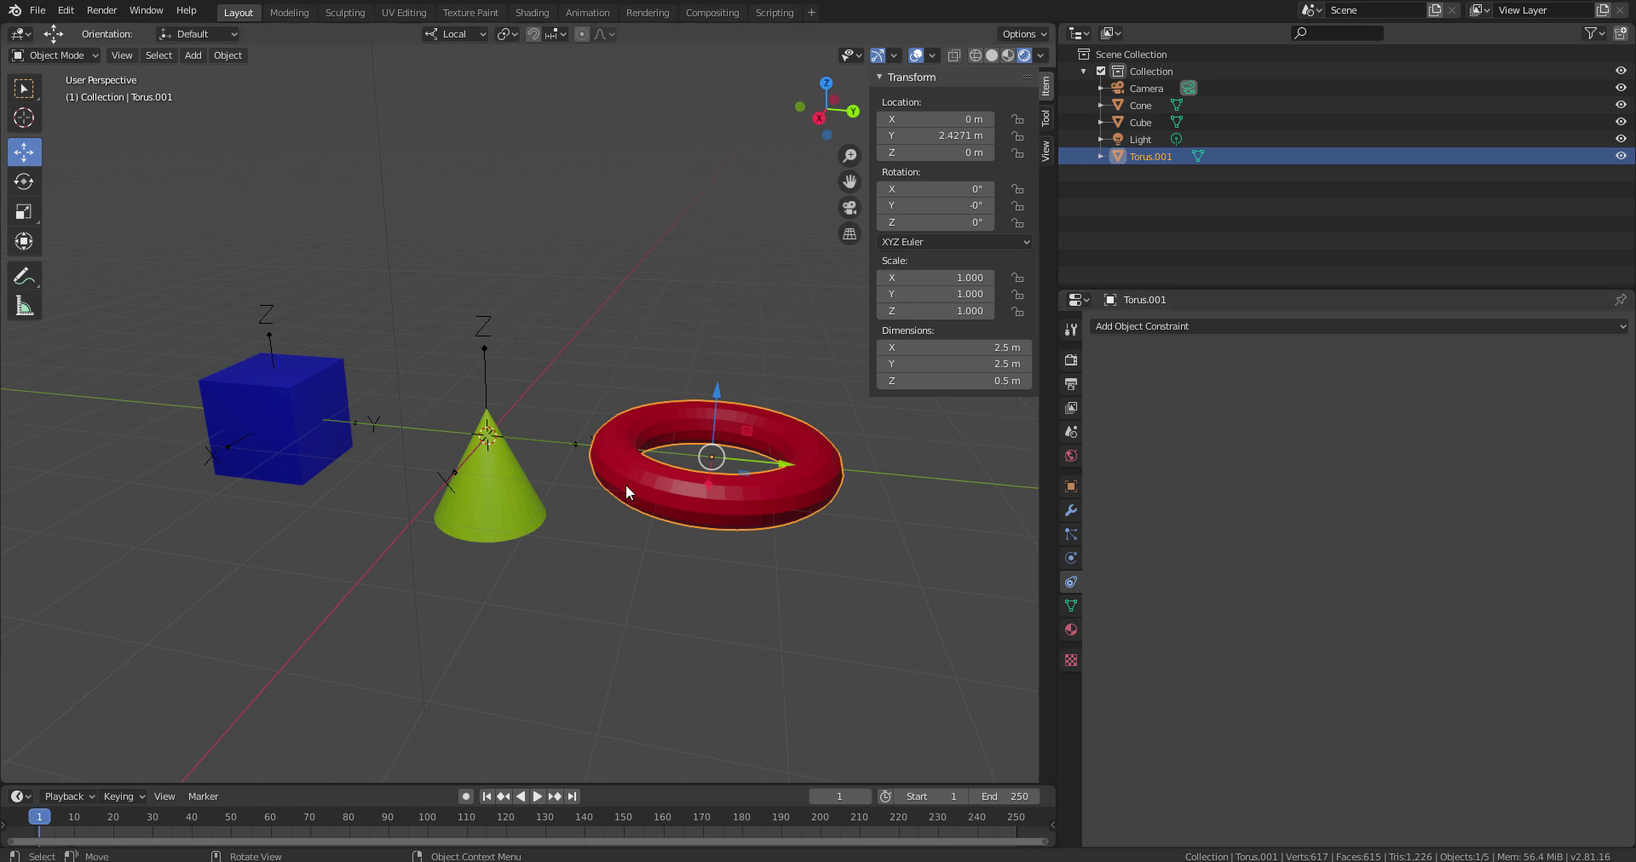
- Select the green cone to display its still-empty object constraints
click(293, 450)
click(493, 536)
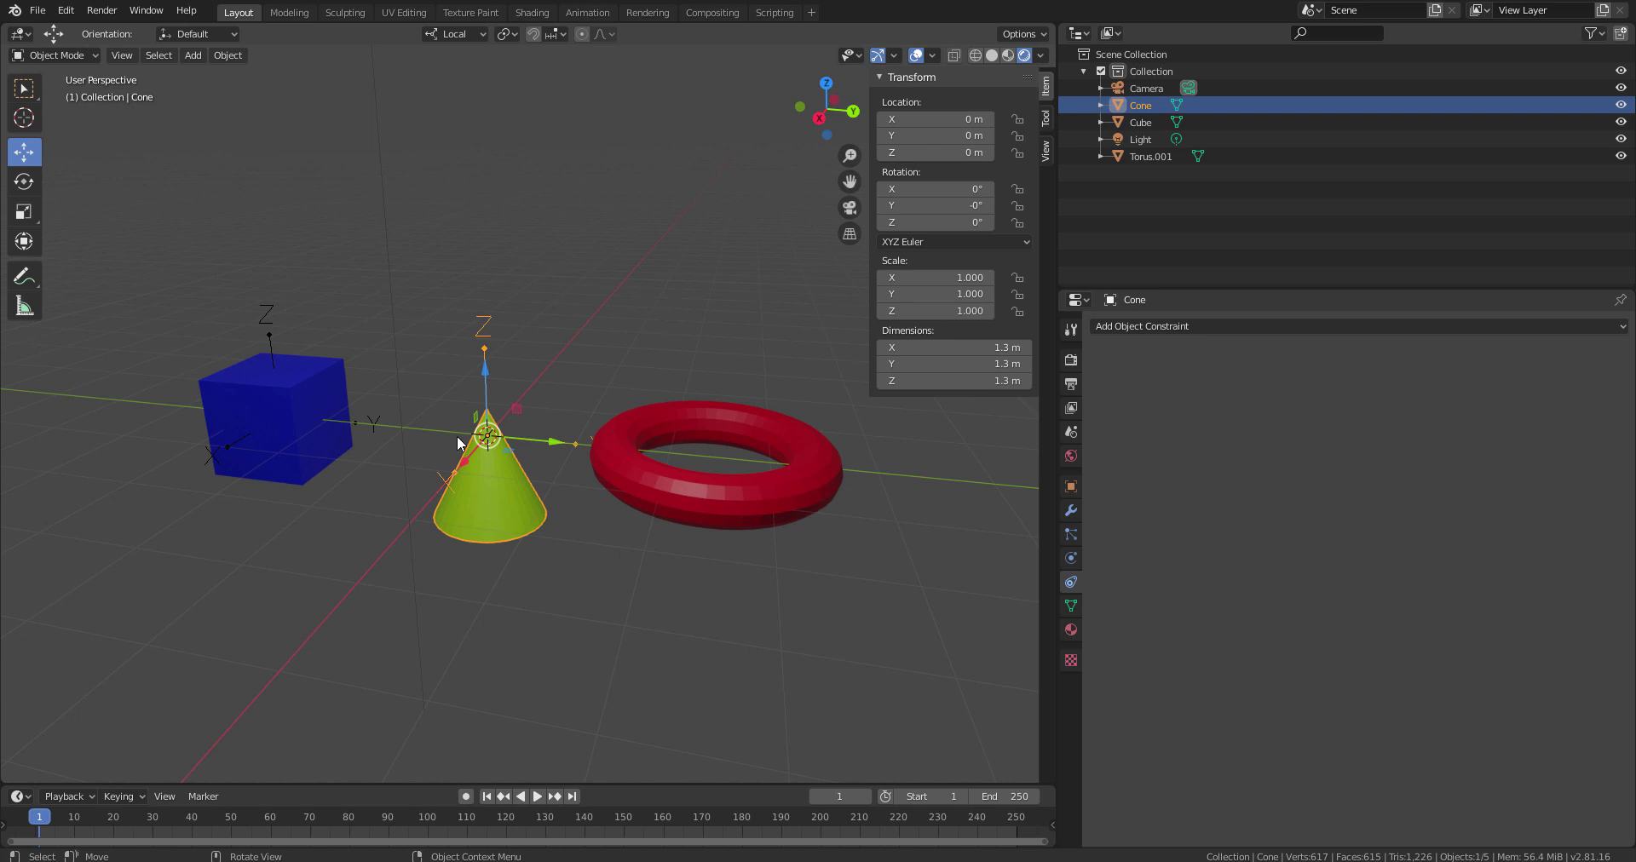
- Show the Cube's object properties: location 0 m, rotation 0°, scale 1.000
click(1070, 487)
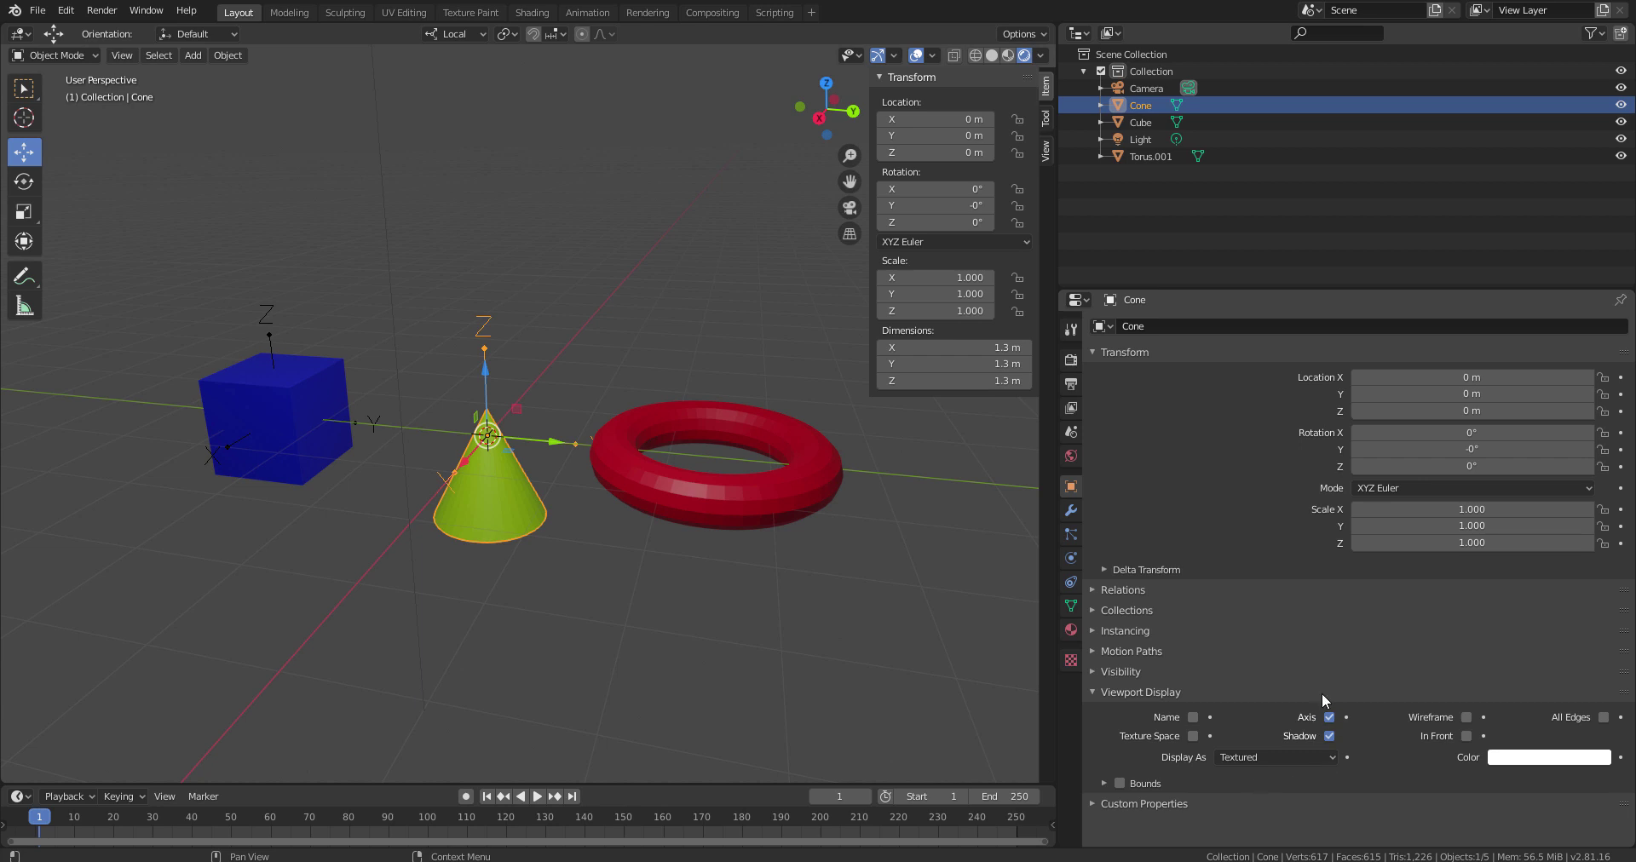
click(297, 400)
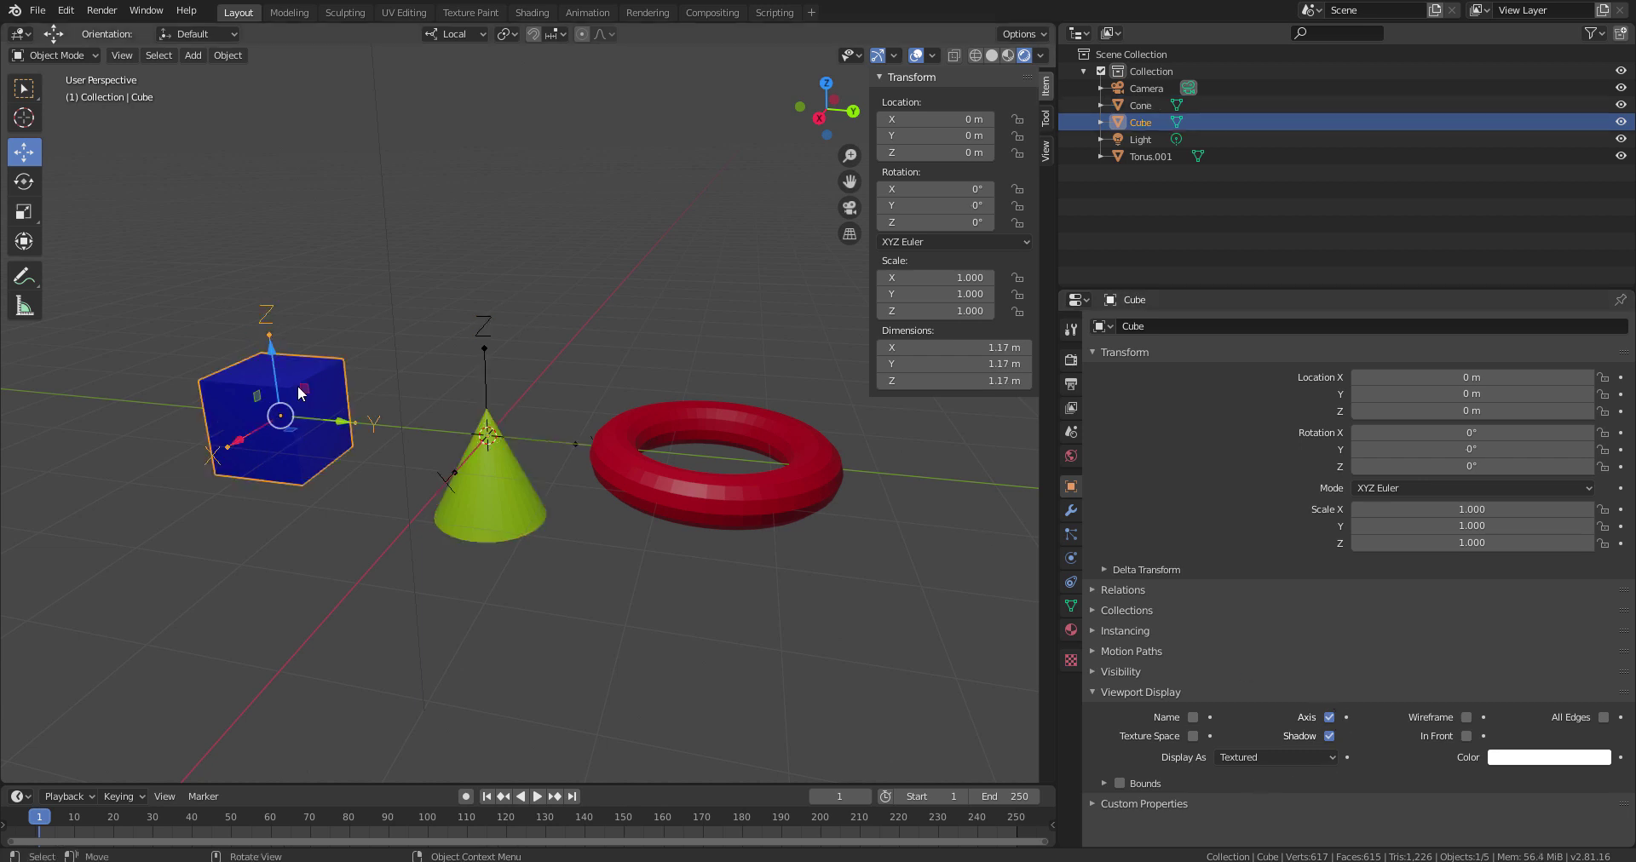
middle_drag(293, 390, 380, 361)
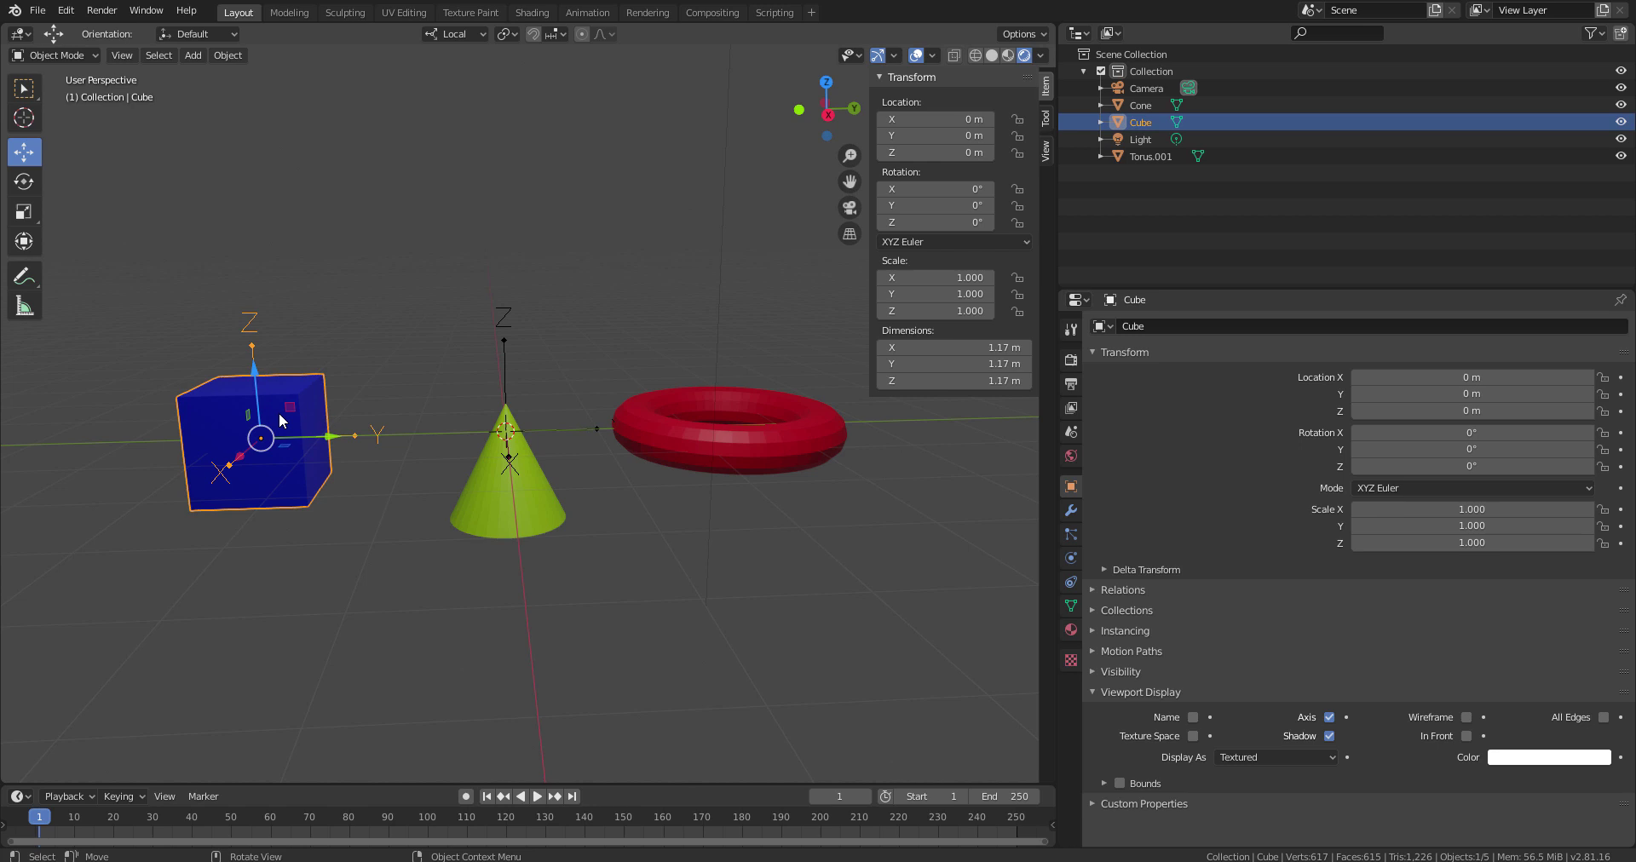
middle_drag(465, 467, 420, 474)
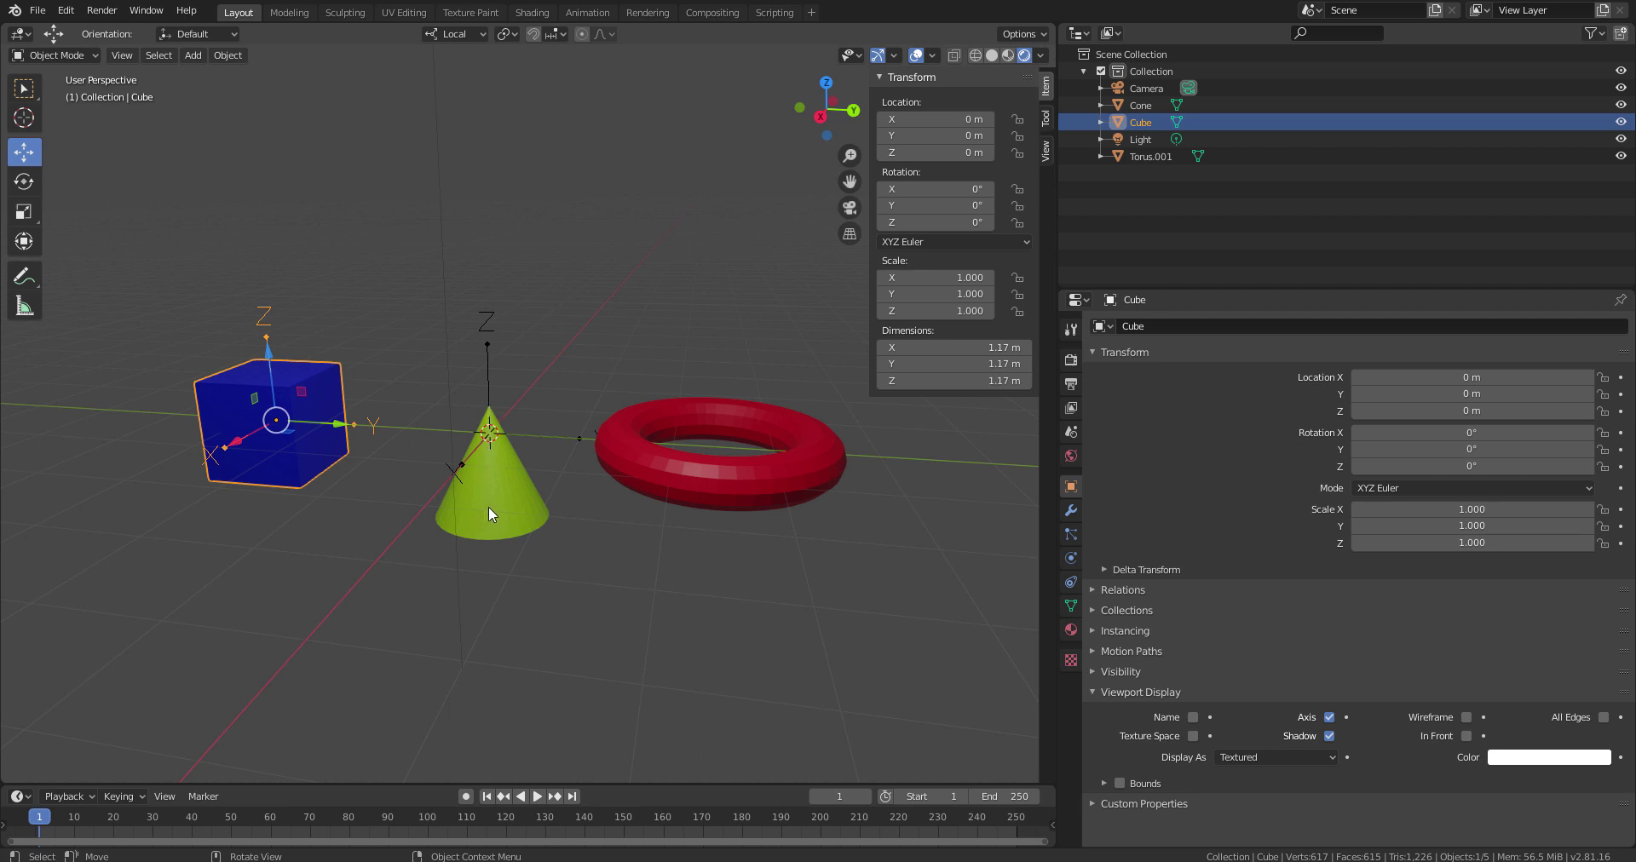
- Set the transform orientation to Global and collapse Viewport Display
click(454, 35)
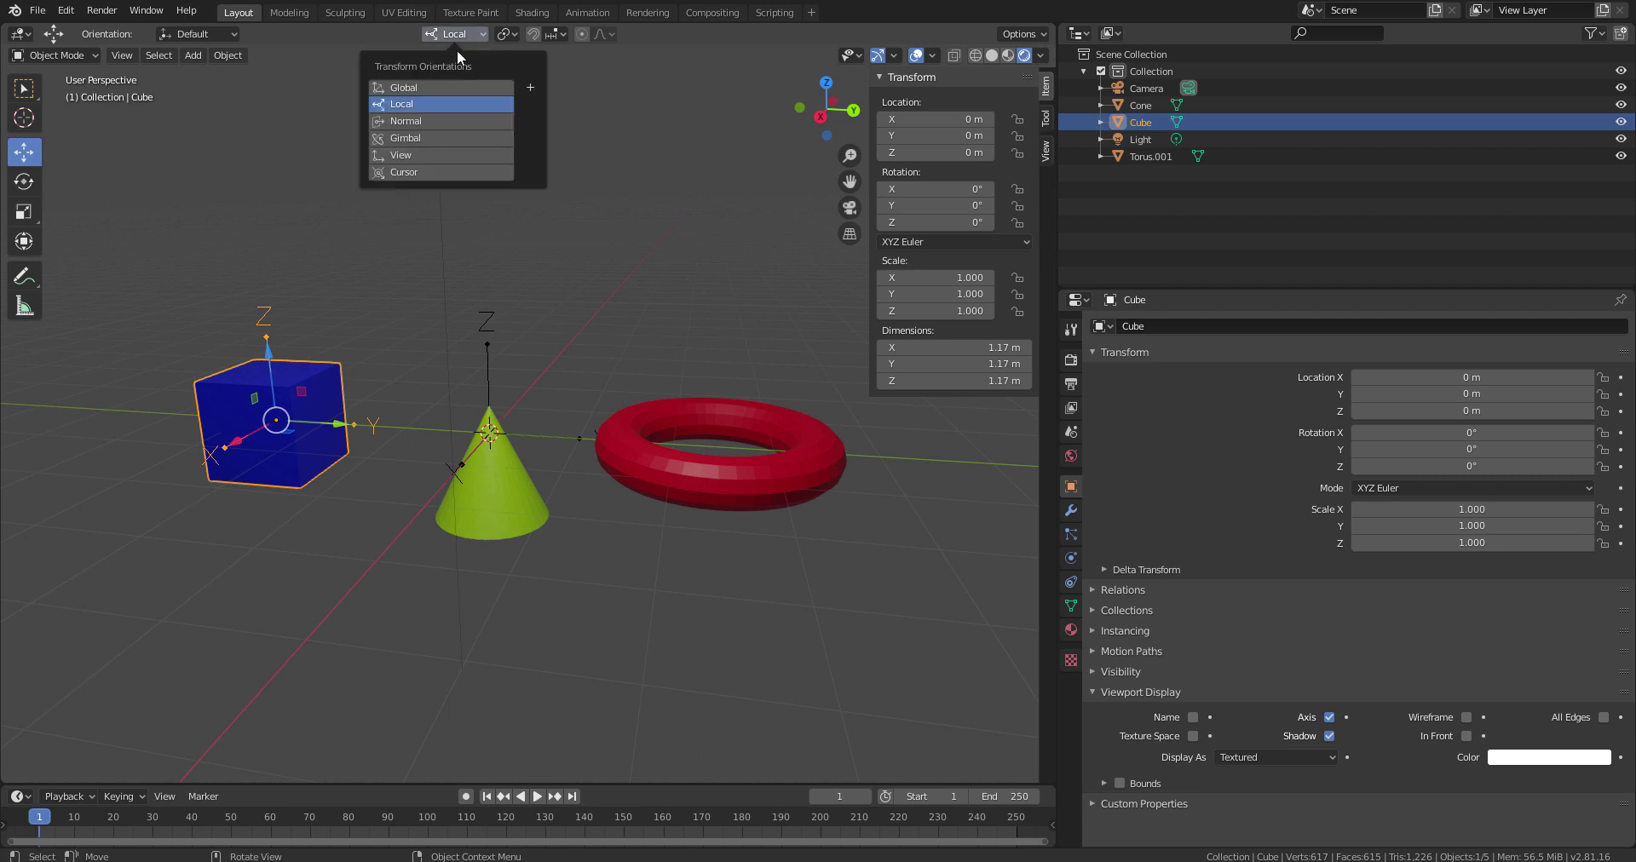
click(441, 90)
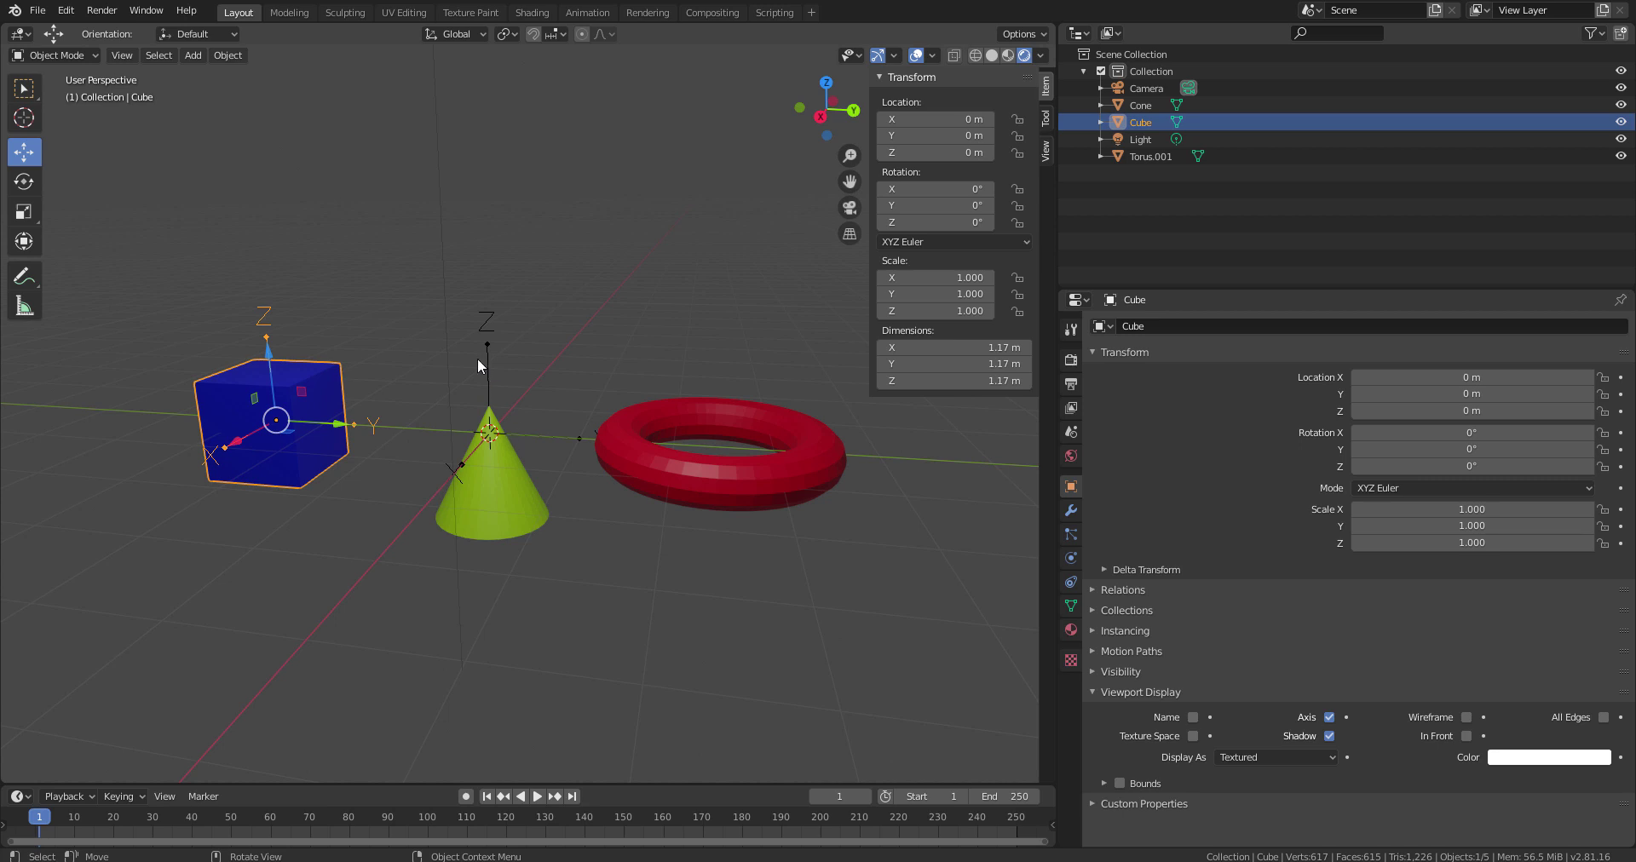
click(1136, 692)
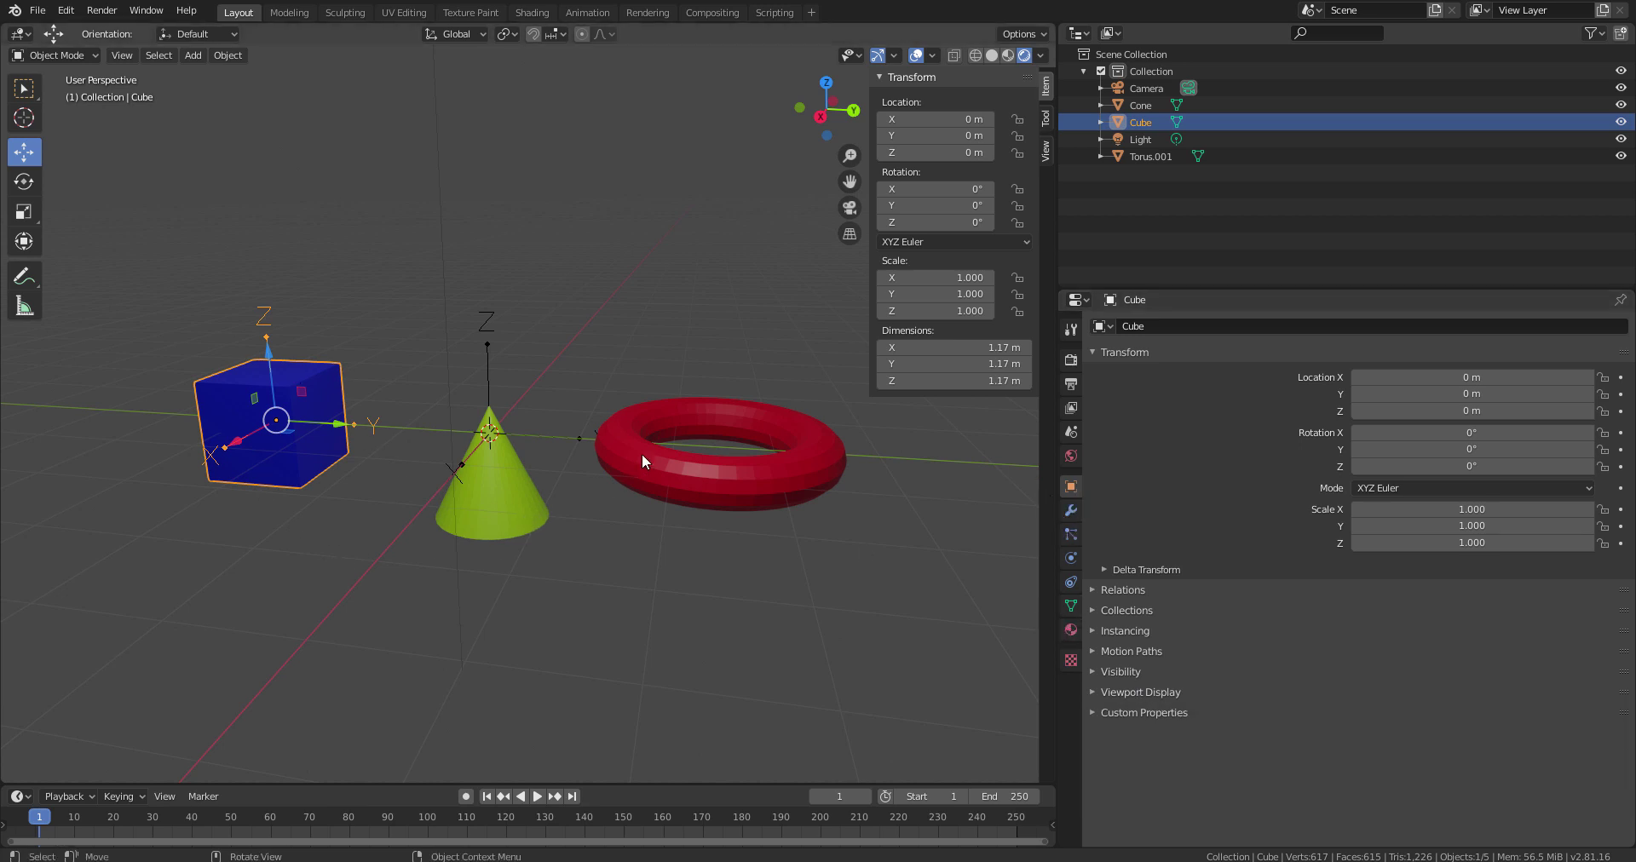
- Parent the Cone to Torus.001 with Ctrl+P > Object
click(499, 505)
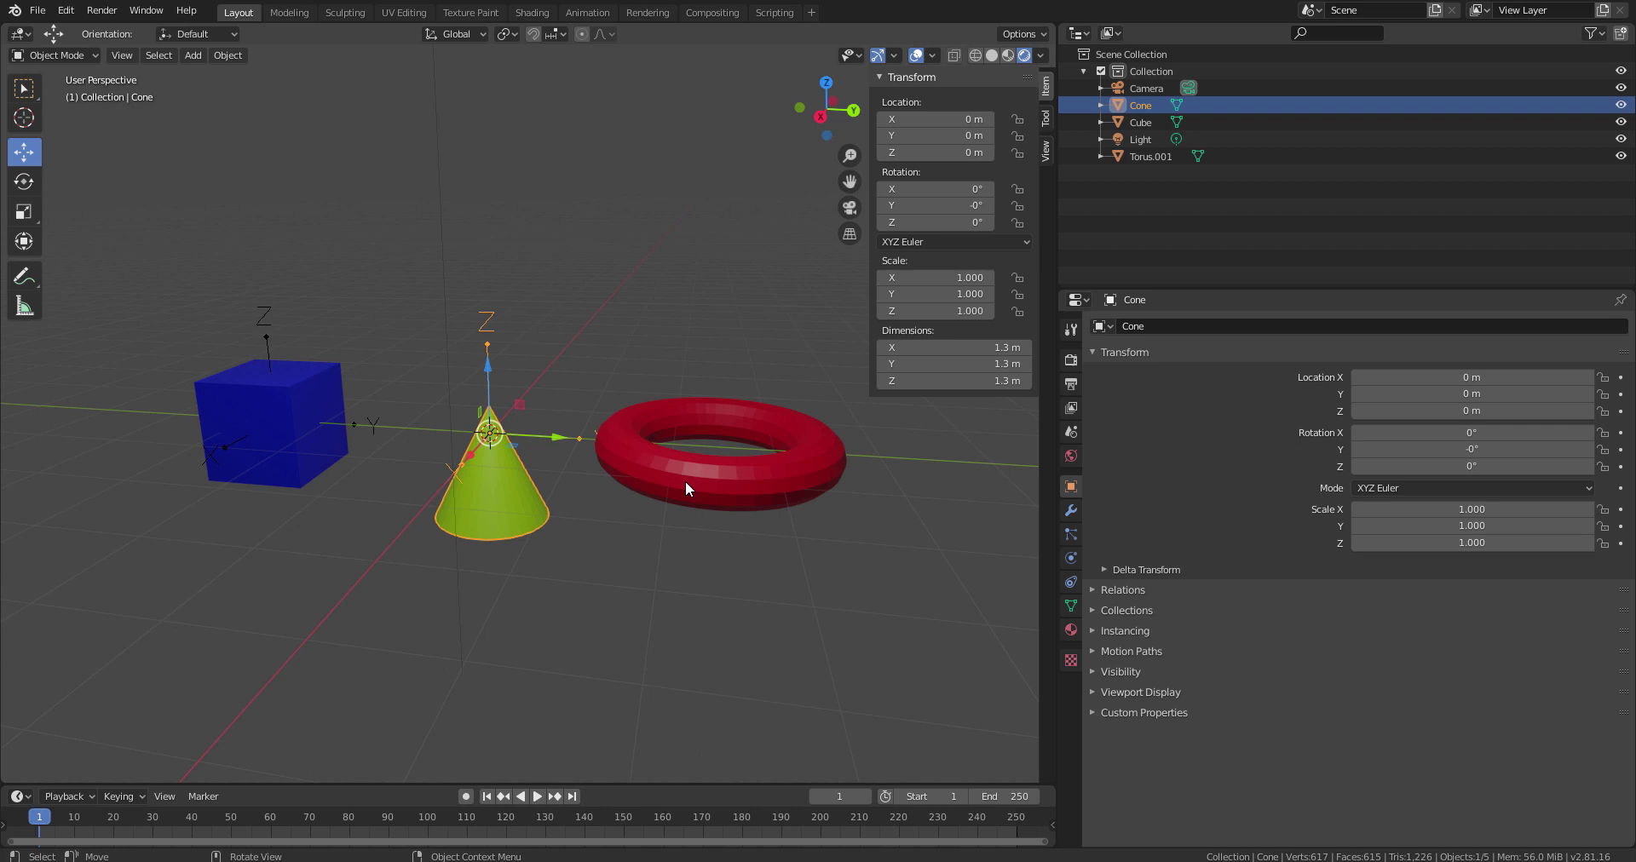
shift+click(711, 478)
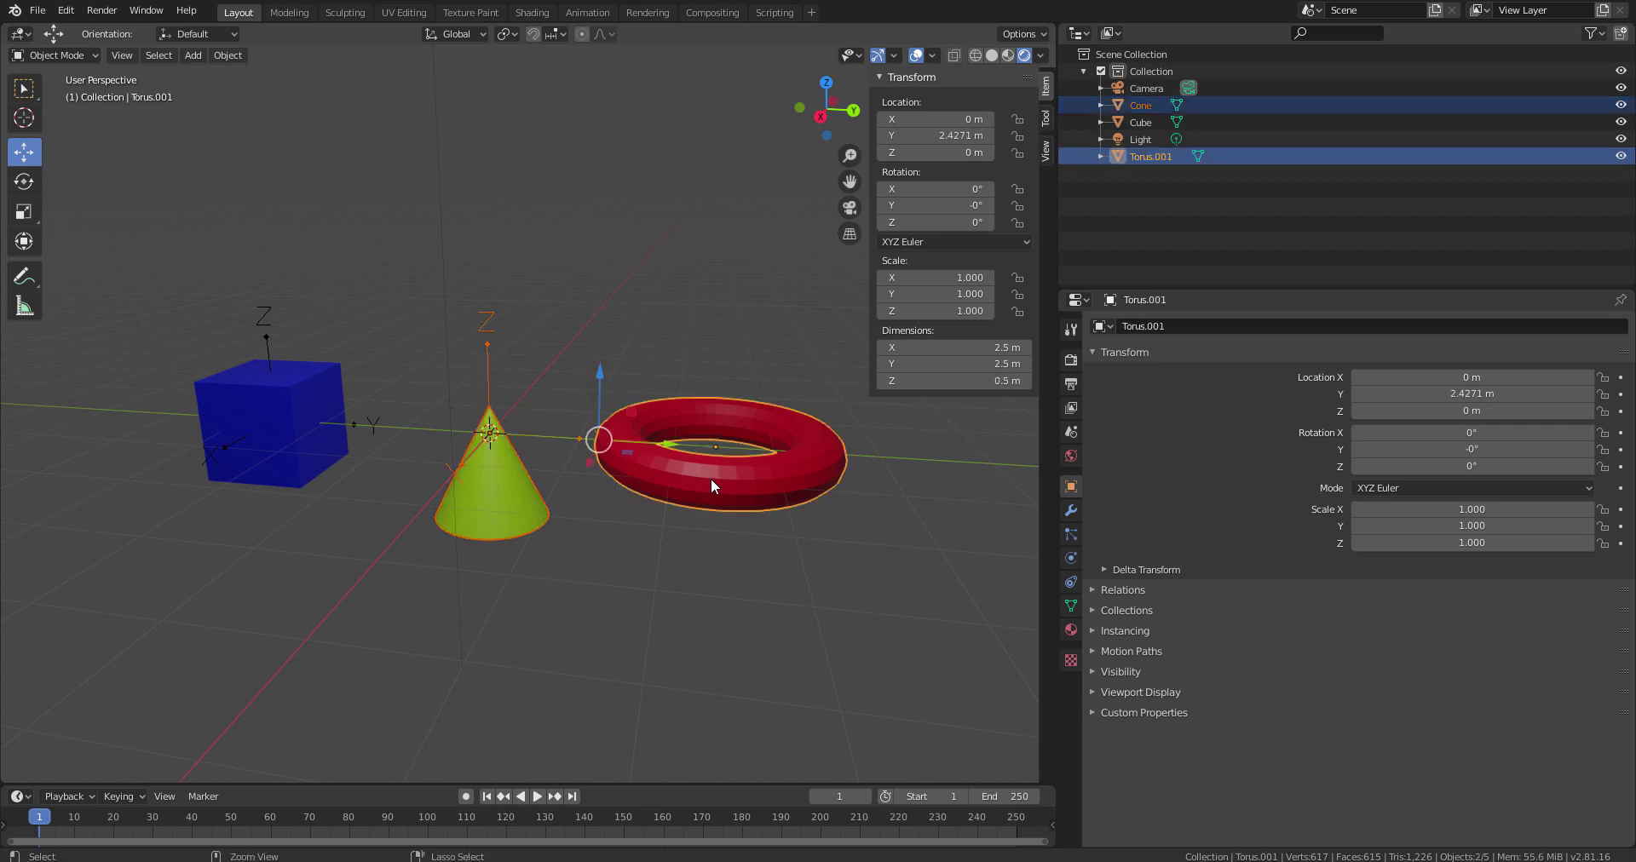
key(ctrl+p)
click(710, 480)
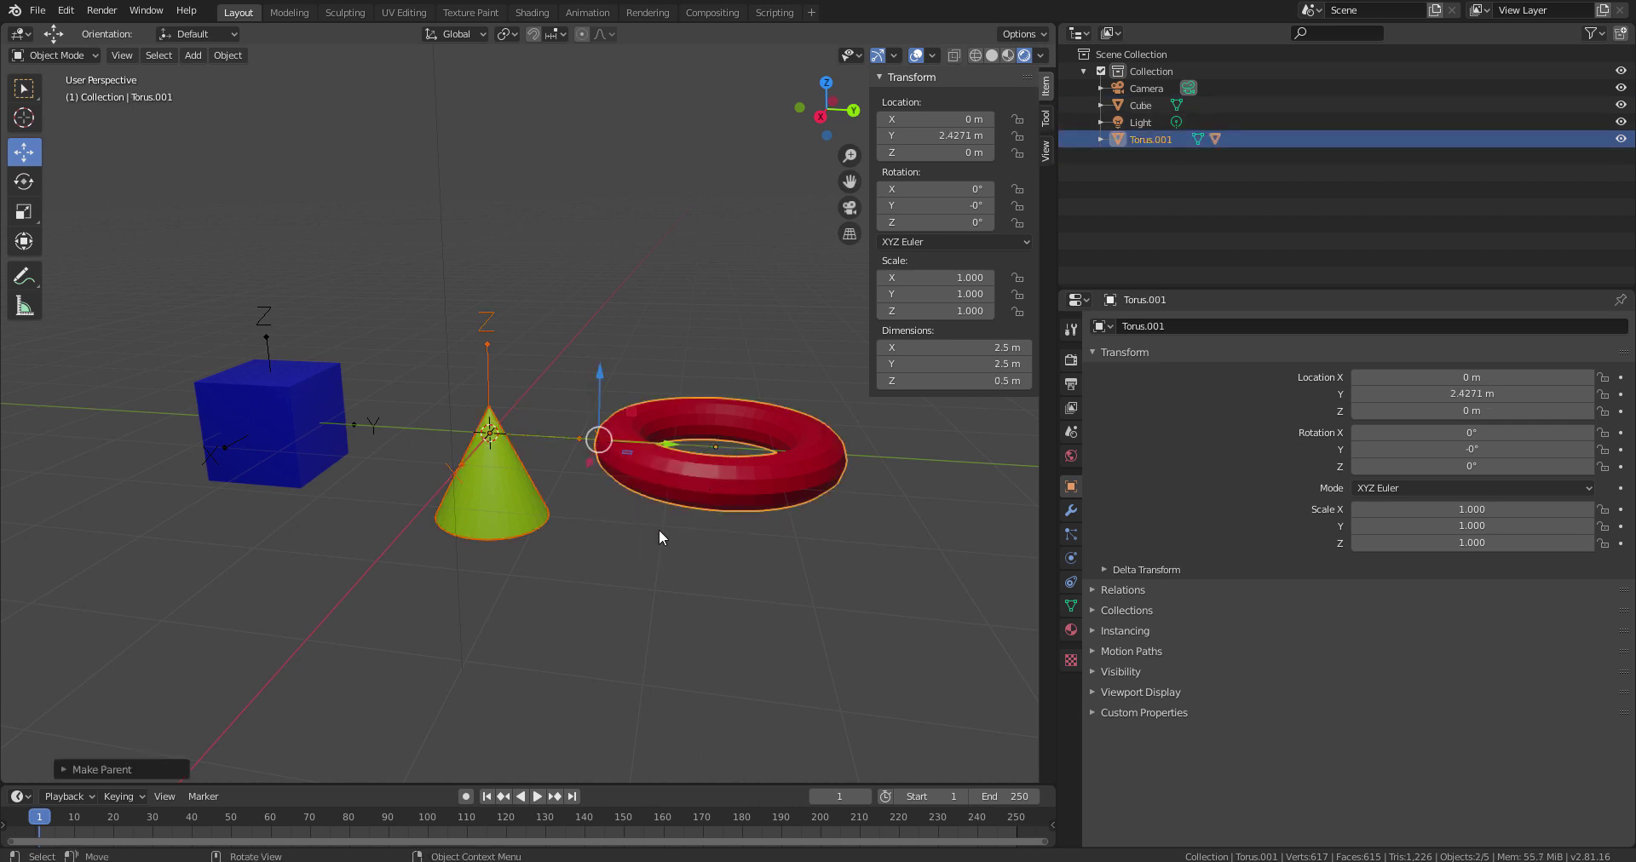
- Test-move Torus.001 with its child cone, cancel, then reselect the cone
click(749, 489)
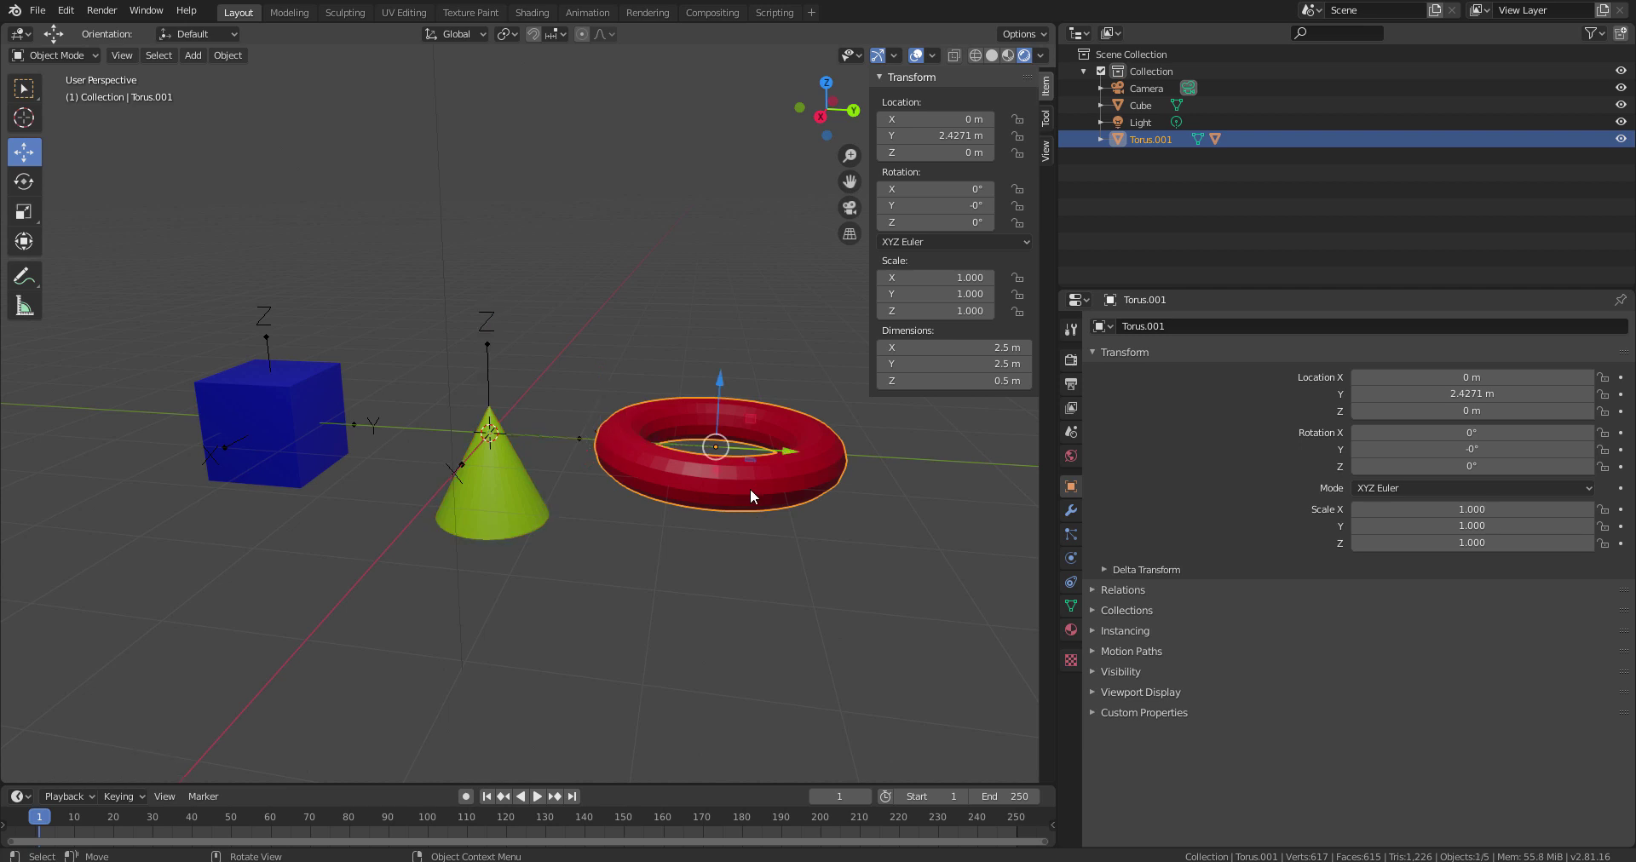
drag(724, 415, 736, 289)
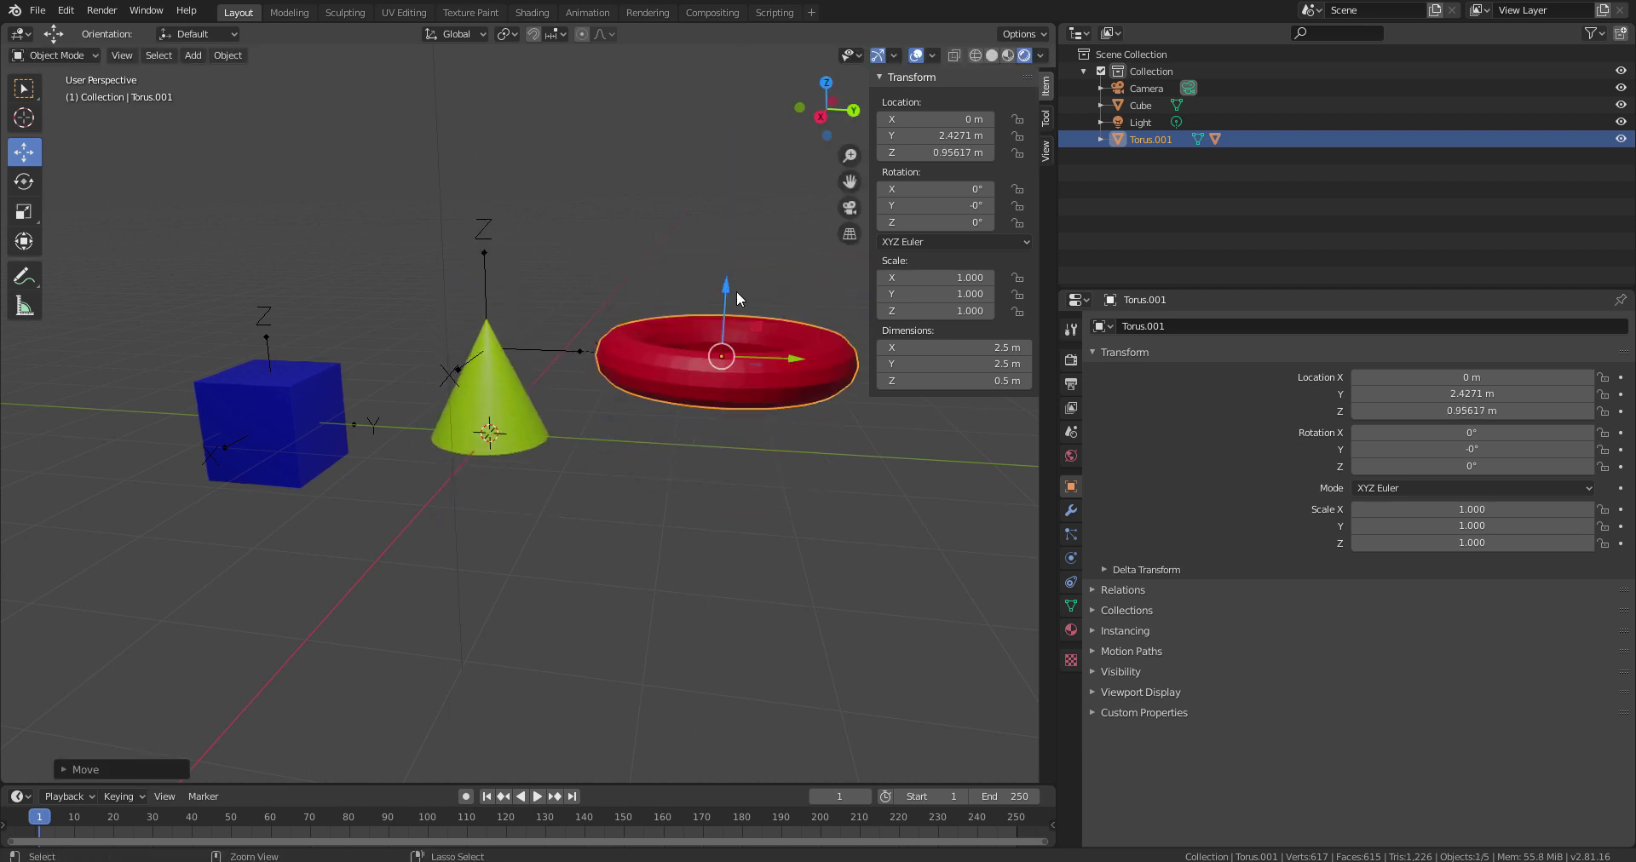
key(Escape)
mouse_move(775, 460)
mouse_down()
mouse_move(830, 465)
mouse_move(775, 465)
mouse_up()
key(Escape)
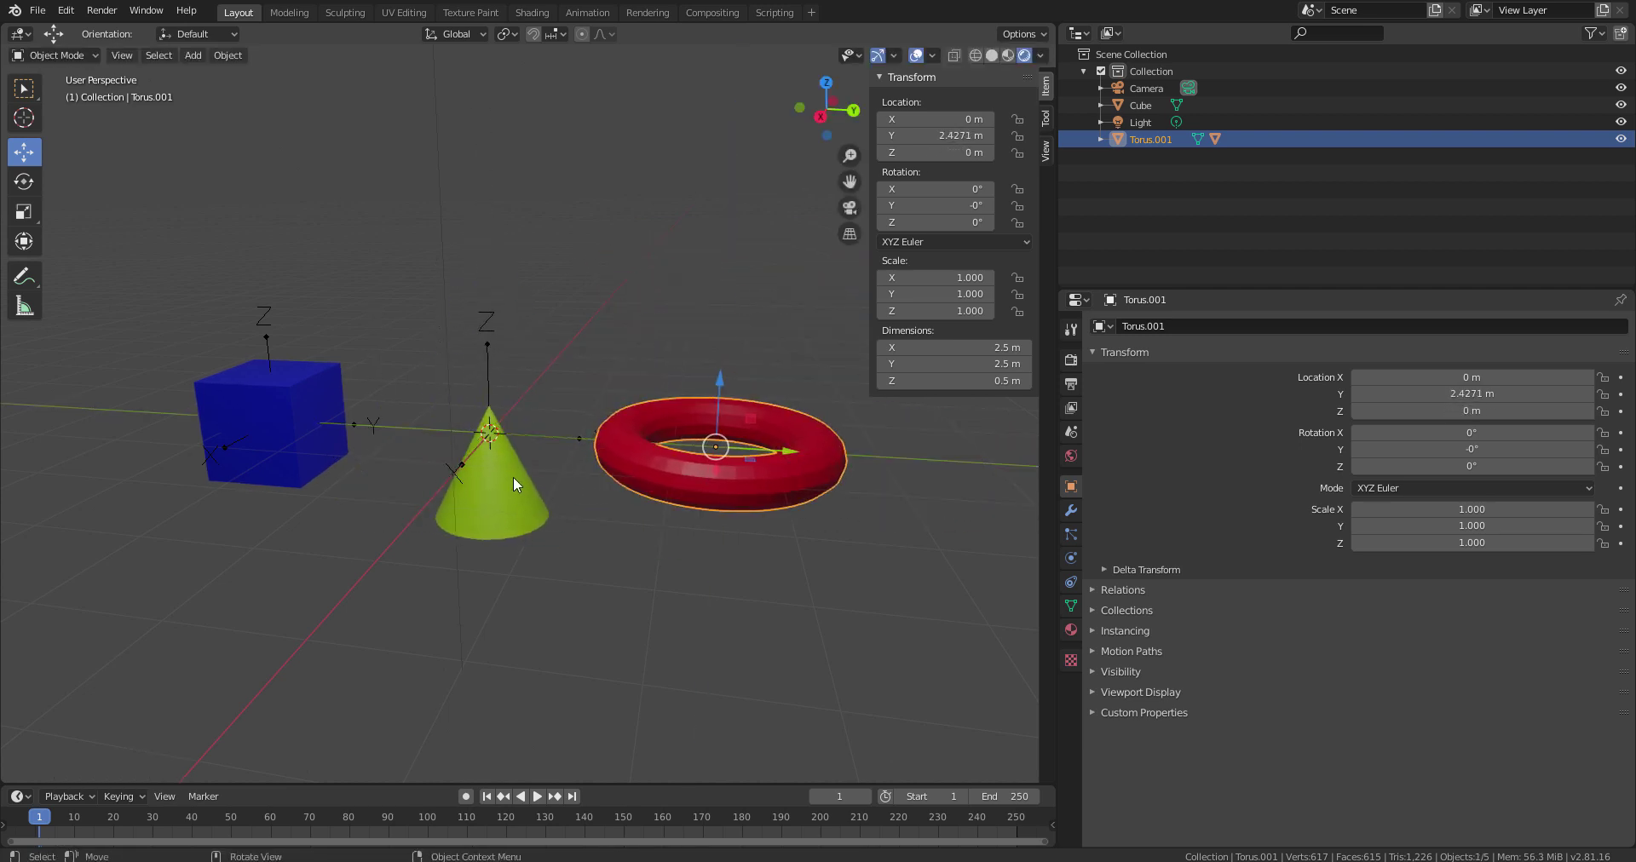
click(491, 516)
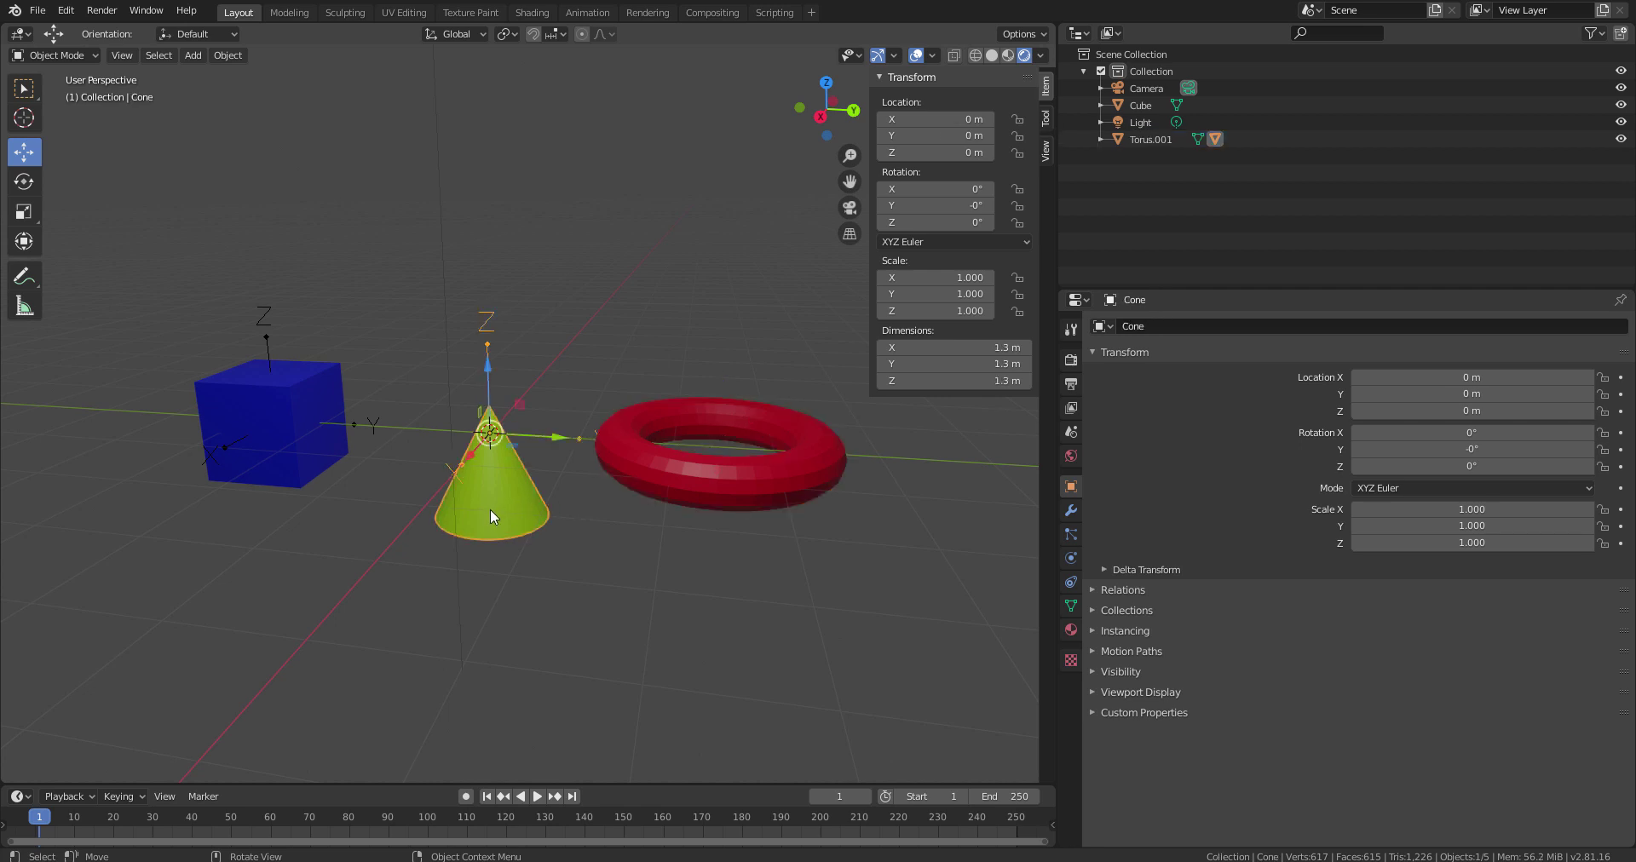
click(734, 480)
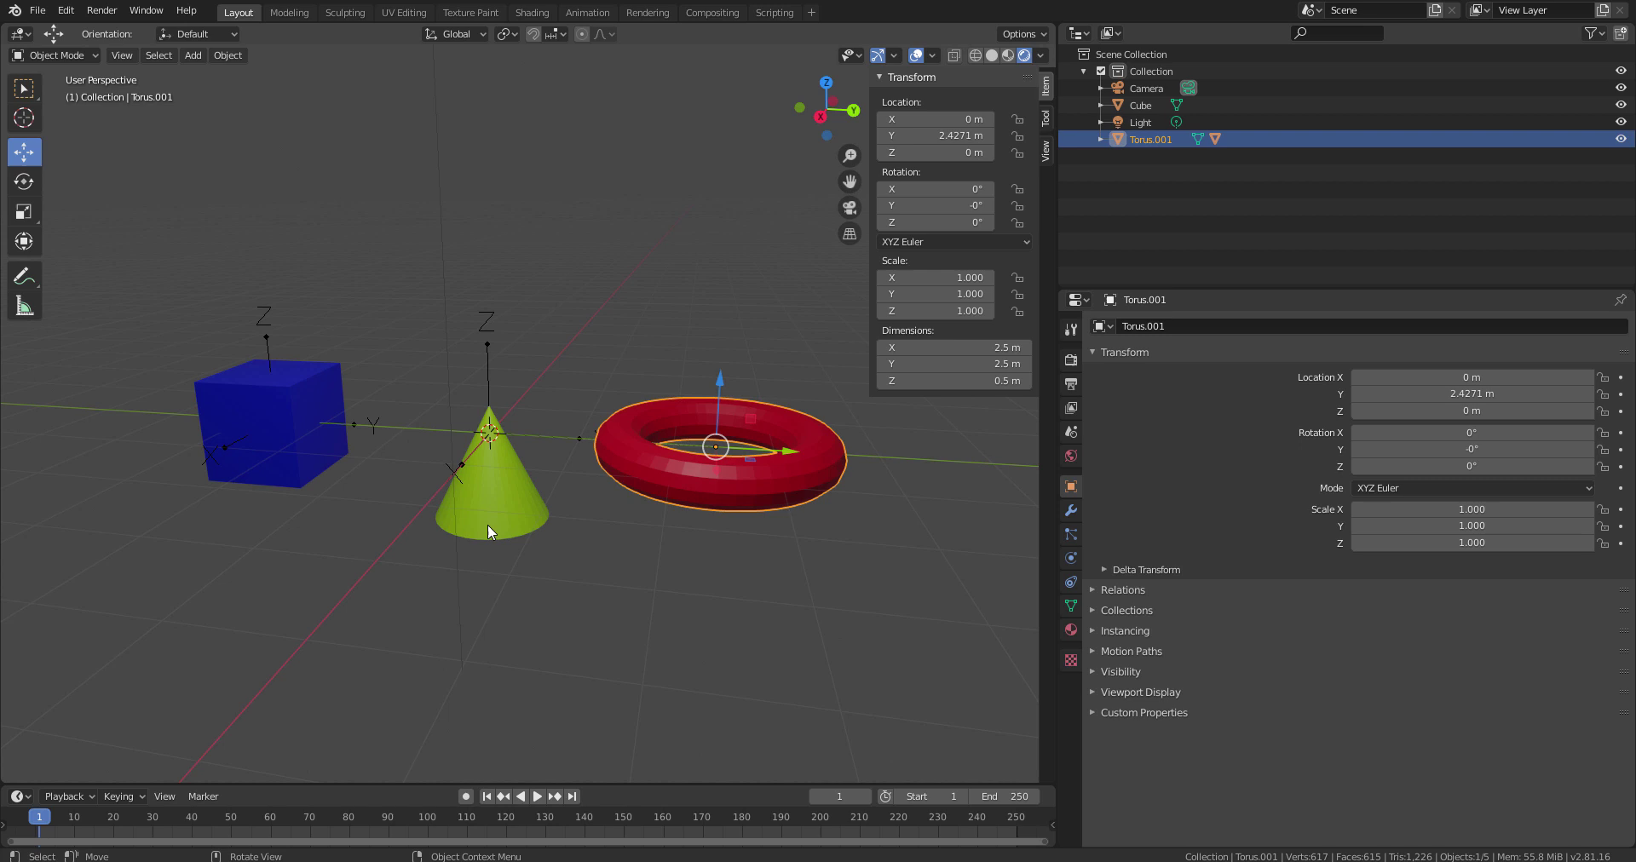
click(511, 516)
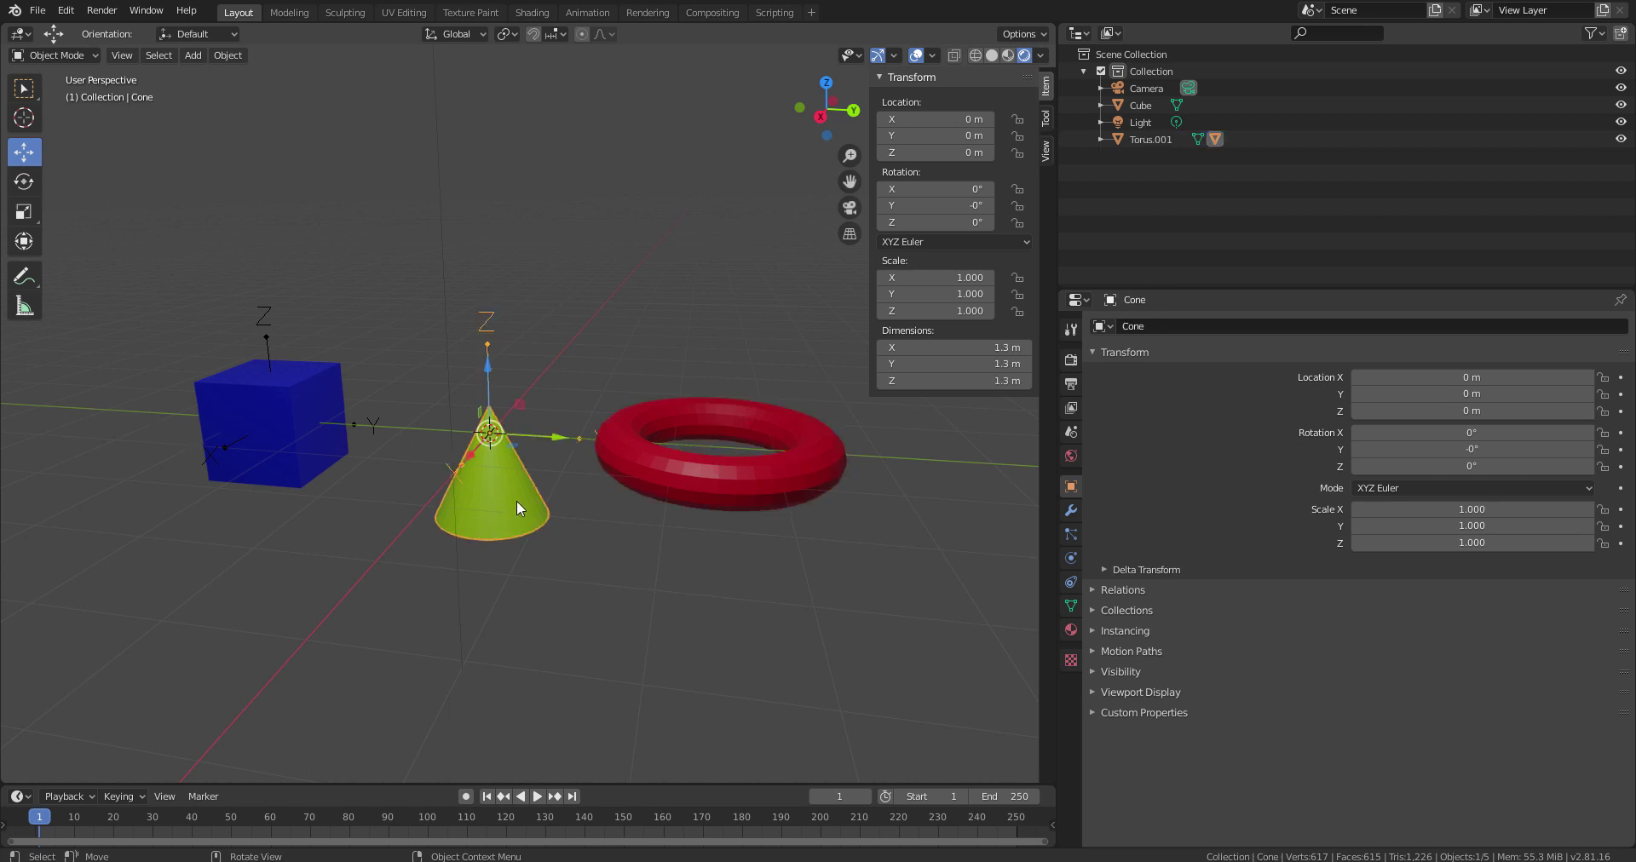
- Add a Copy Location constraint to the Cone, targeting the Cube
click(1070, 584)
click(1206, 326)
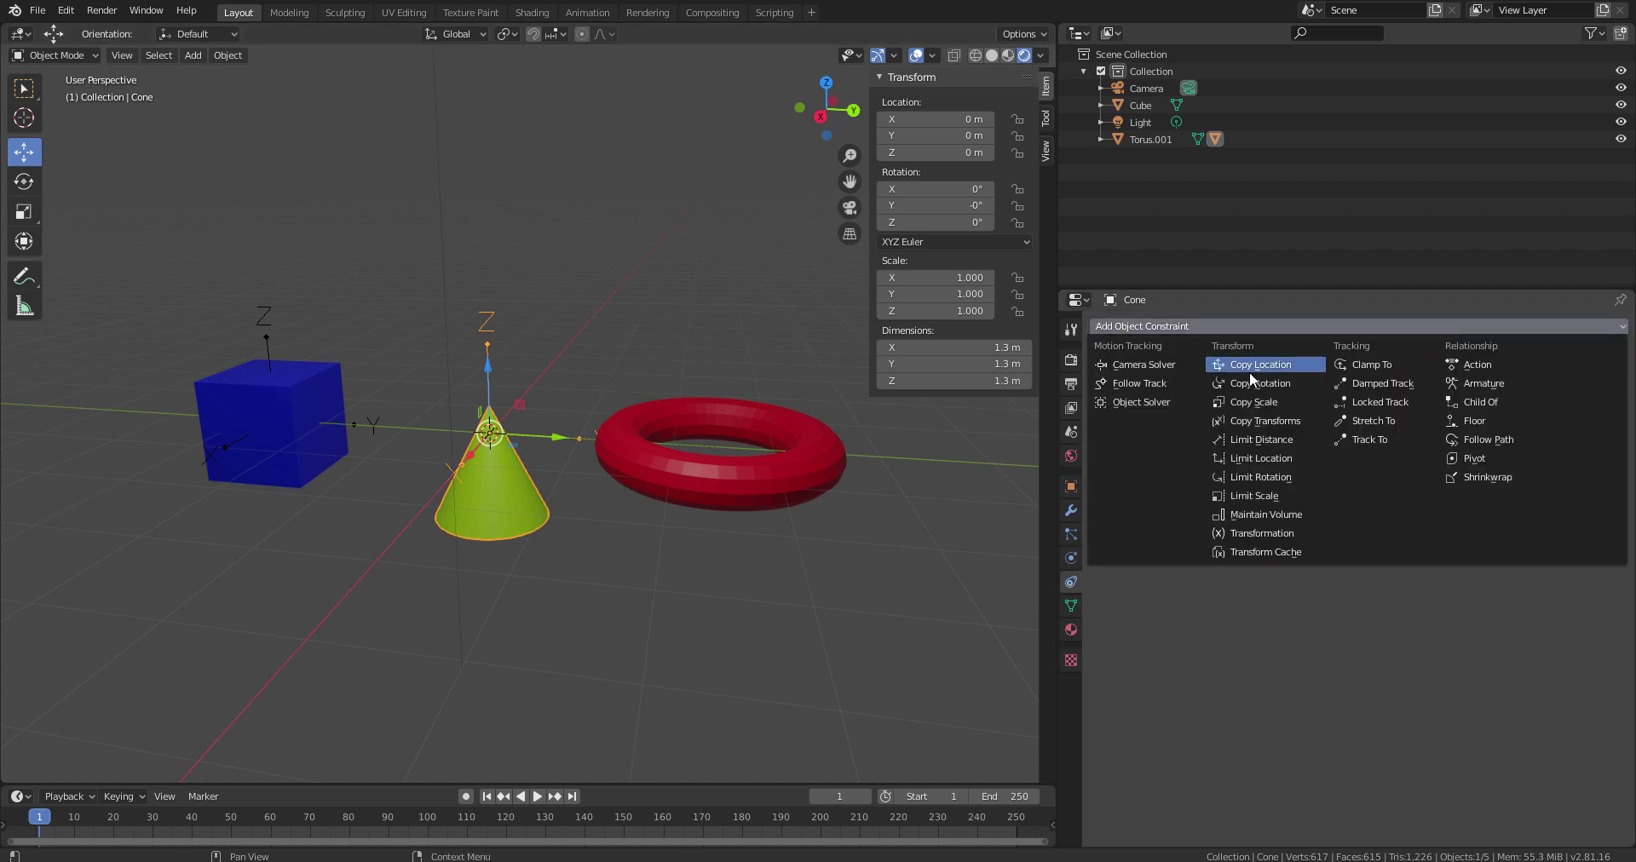
click(1276, 366)
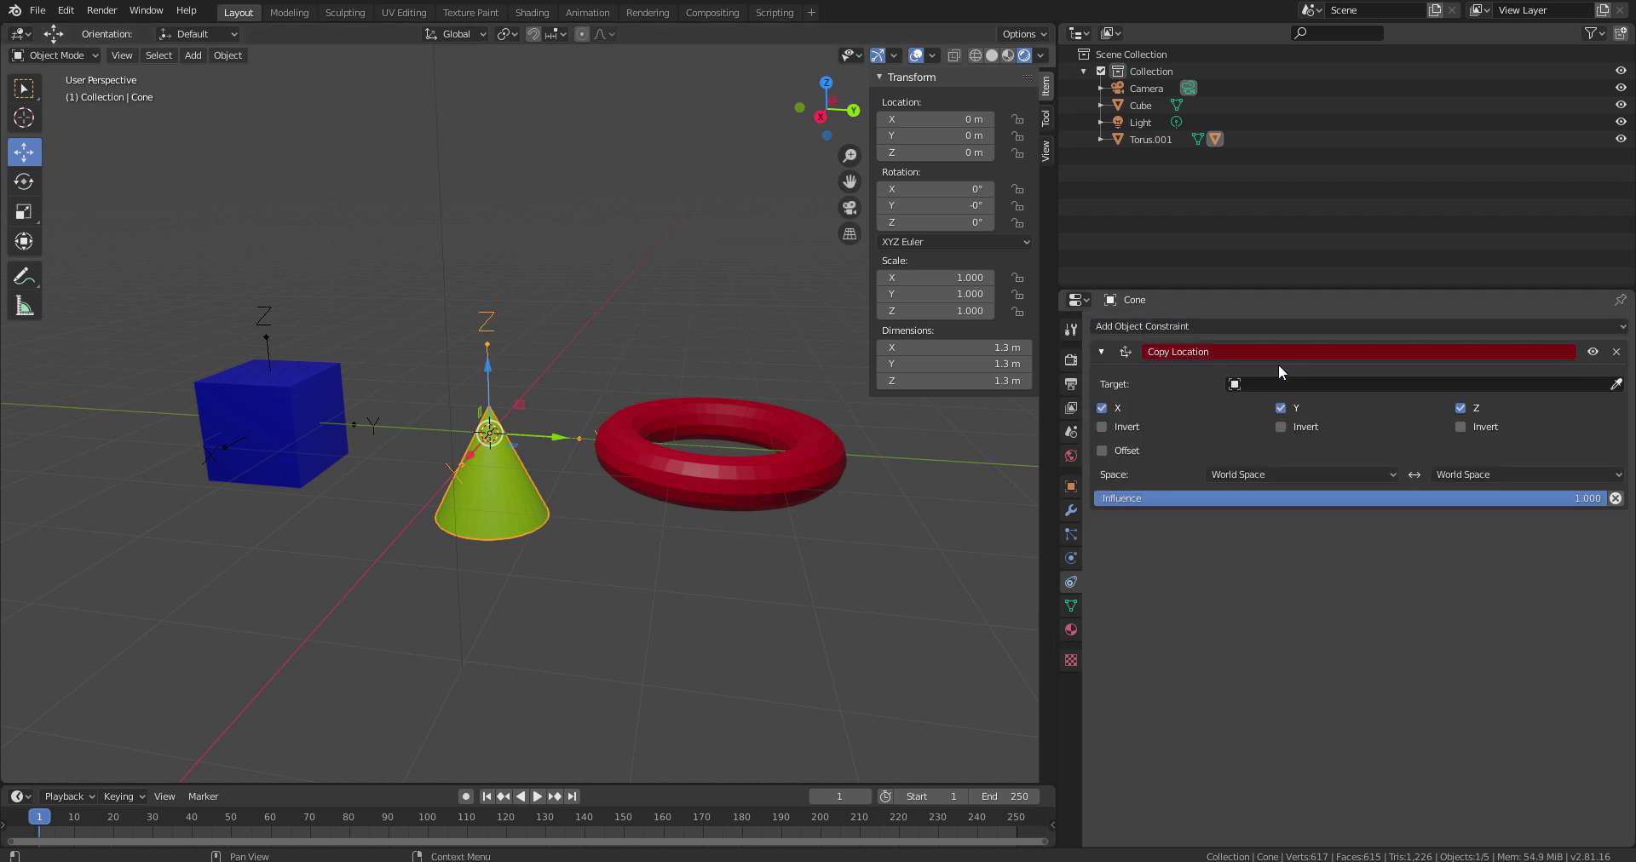
click(1616, 385)
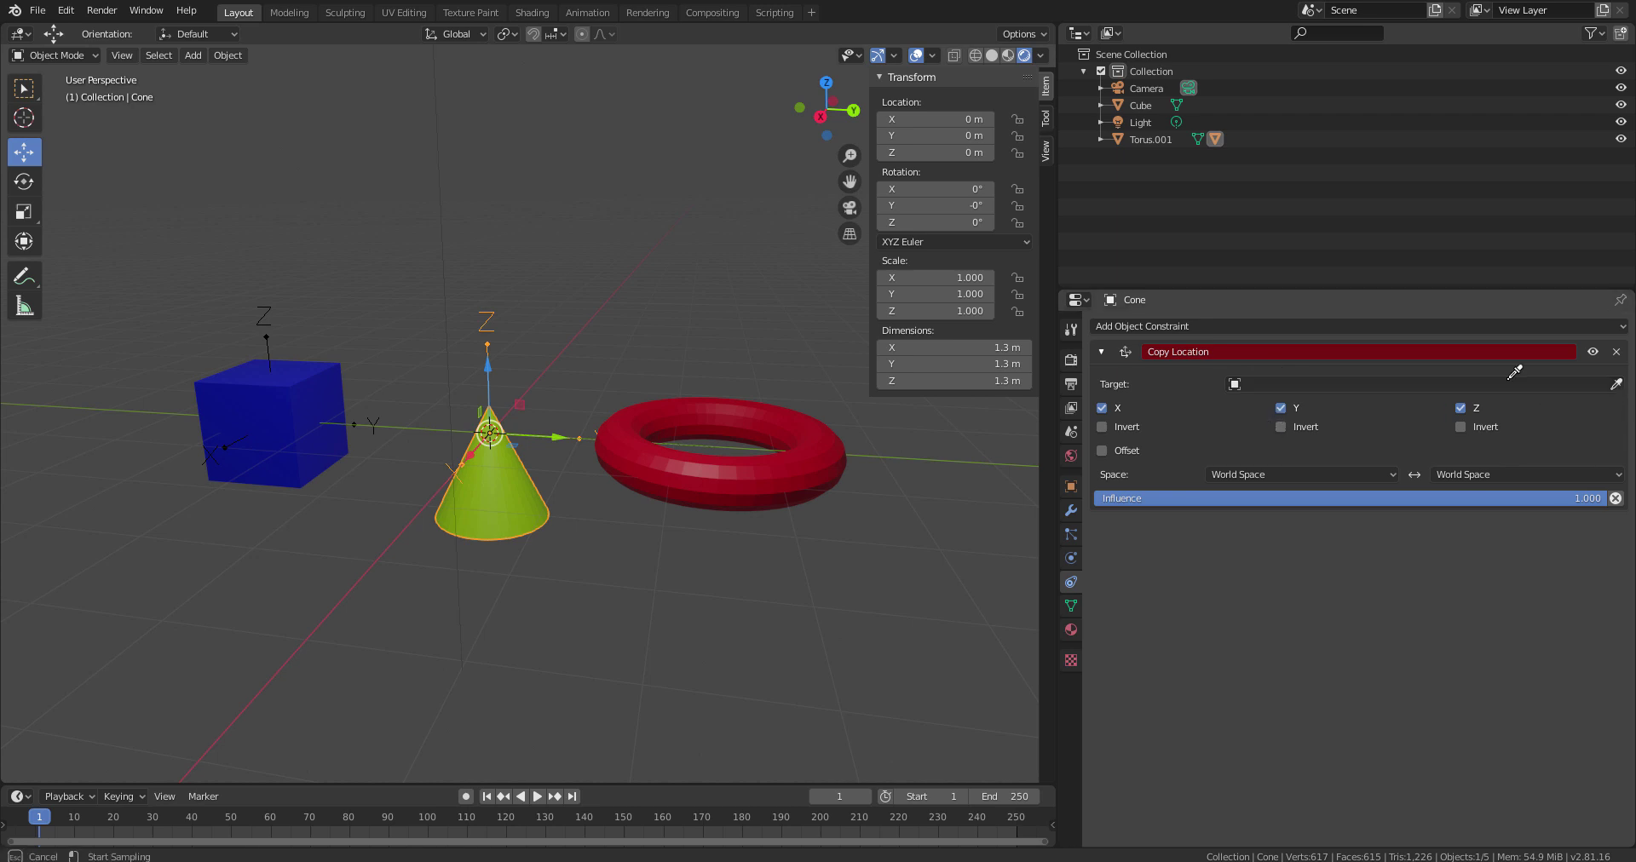
click(295, 366)
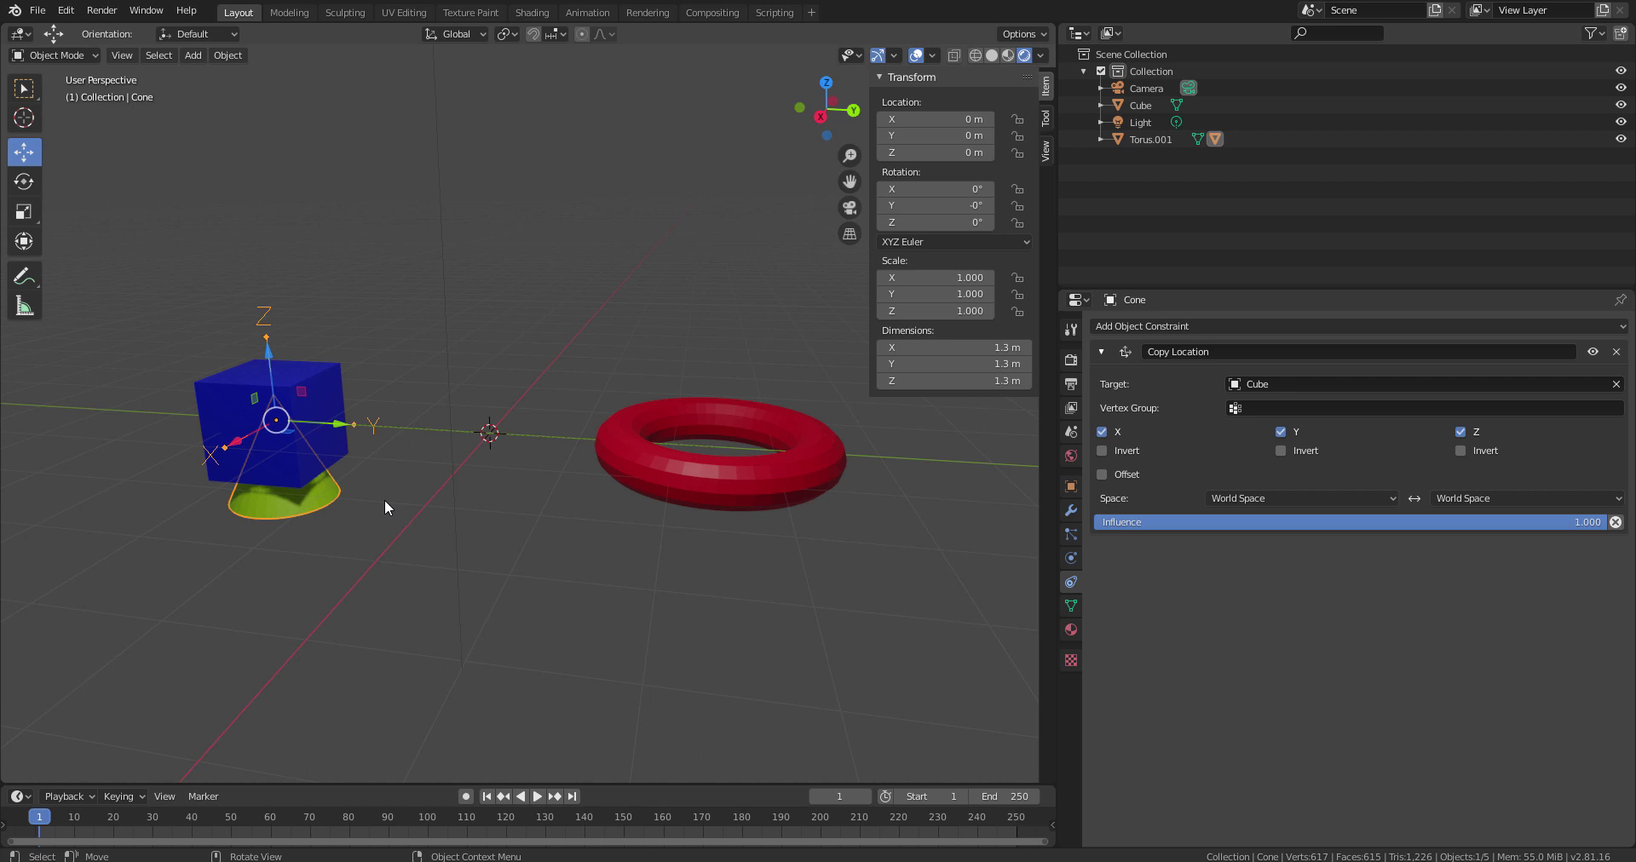
- Trial-slide Torus.001 along Y, cancel it, and reselect the cone
click(646, 480)
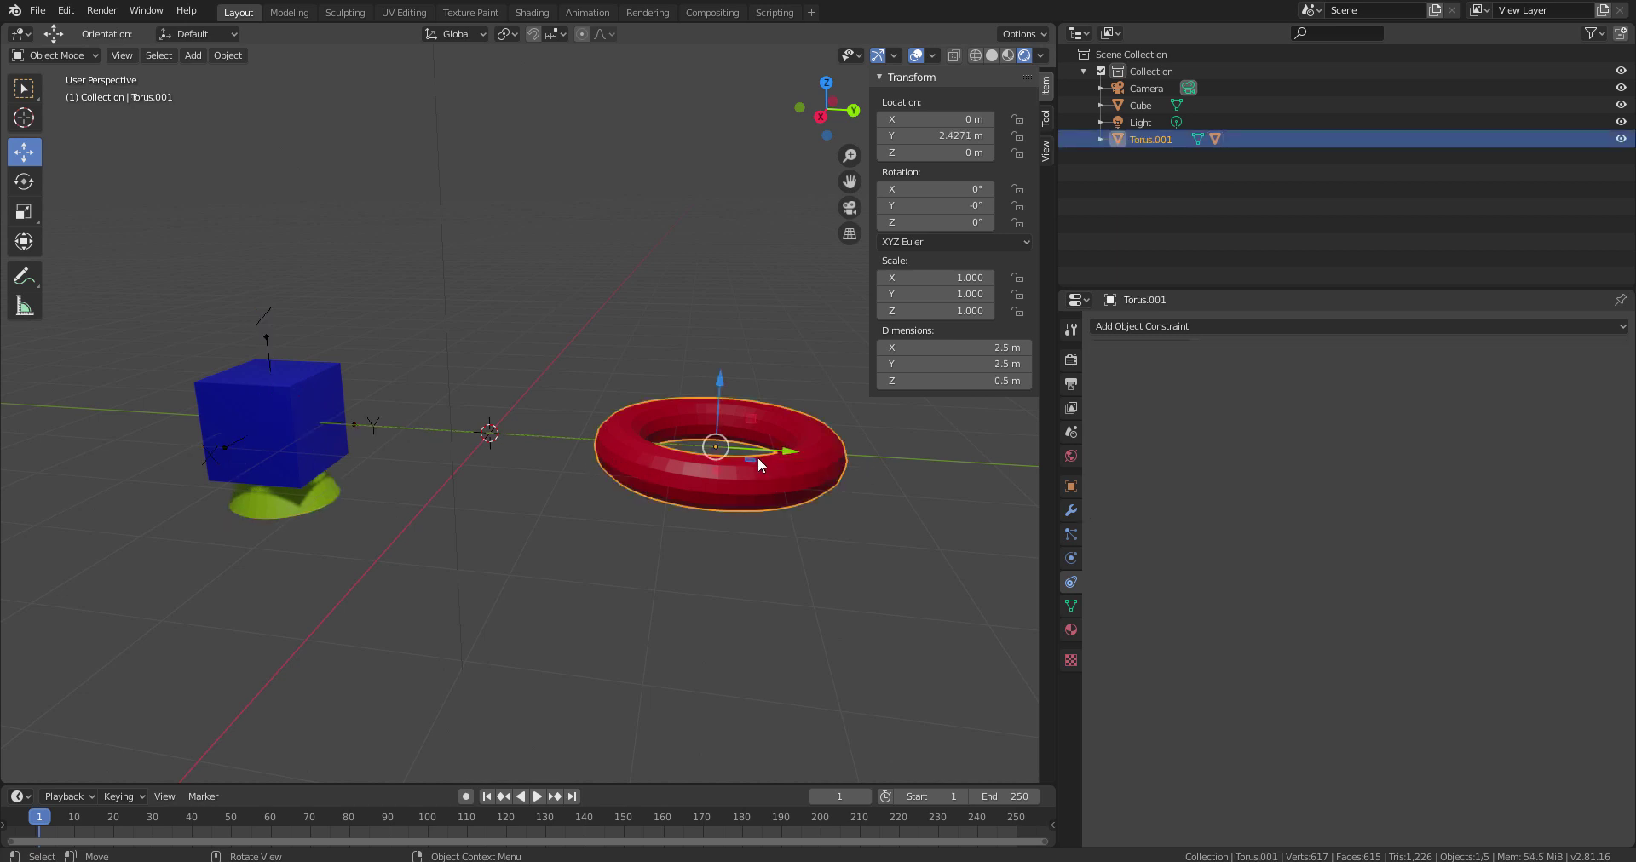
drag(783, 452, 658, 492)
right_click(659, 492)
click(332, 503)
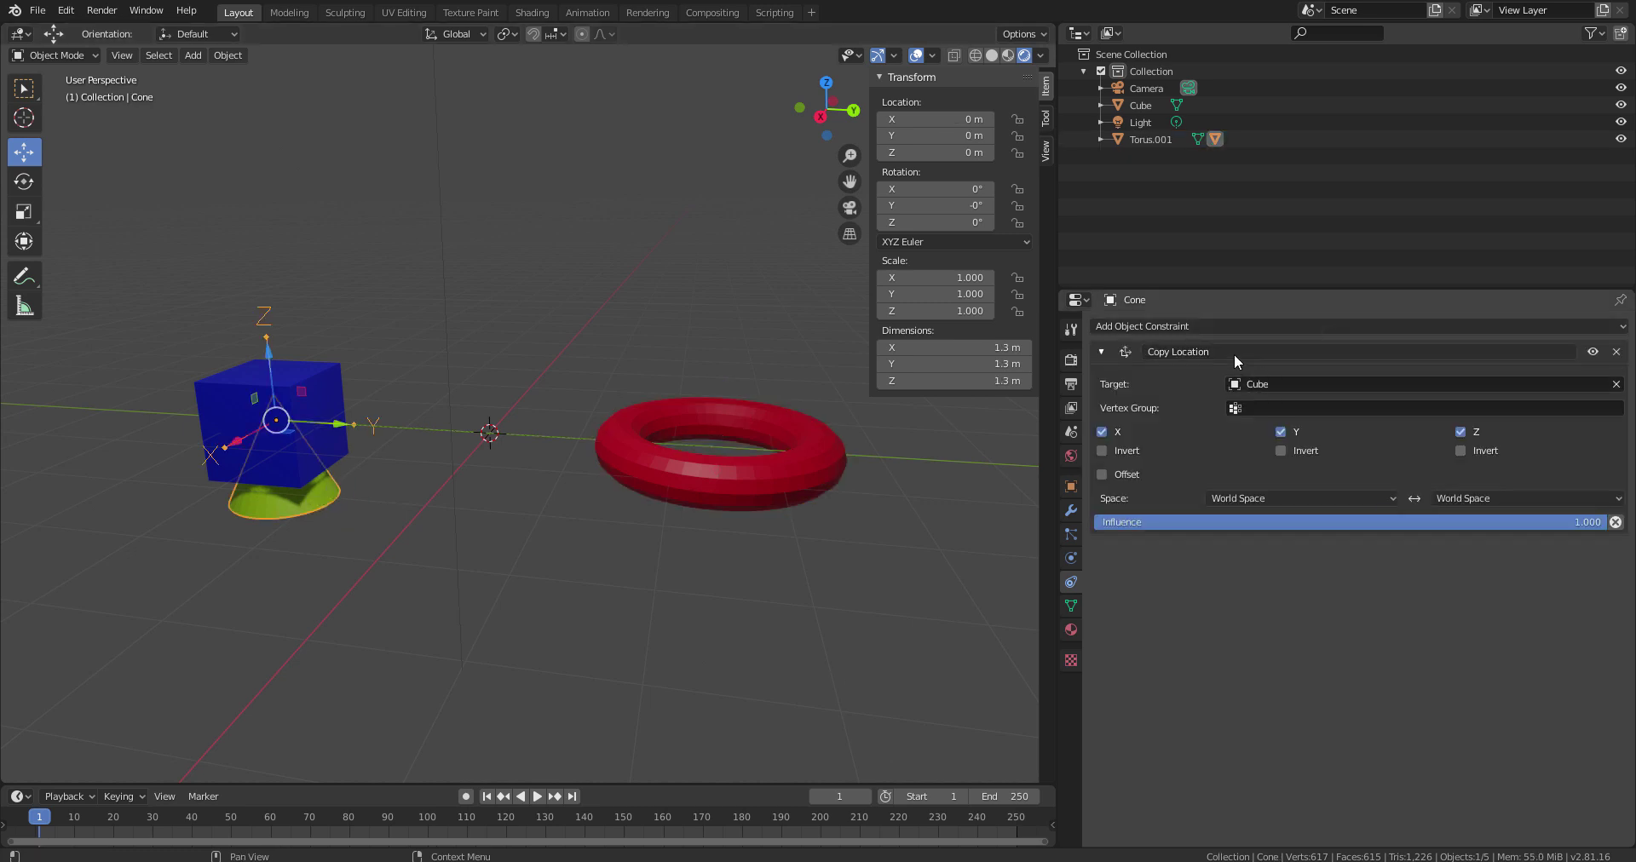
- Move the cube, reset its location to the origin with Alt+G, and reselect the cone
click(329, 384)
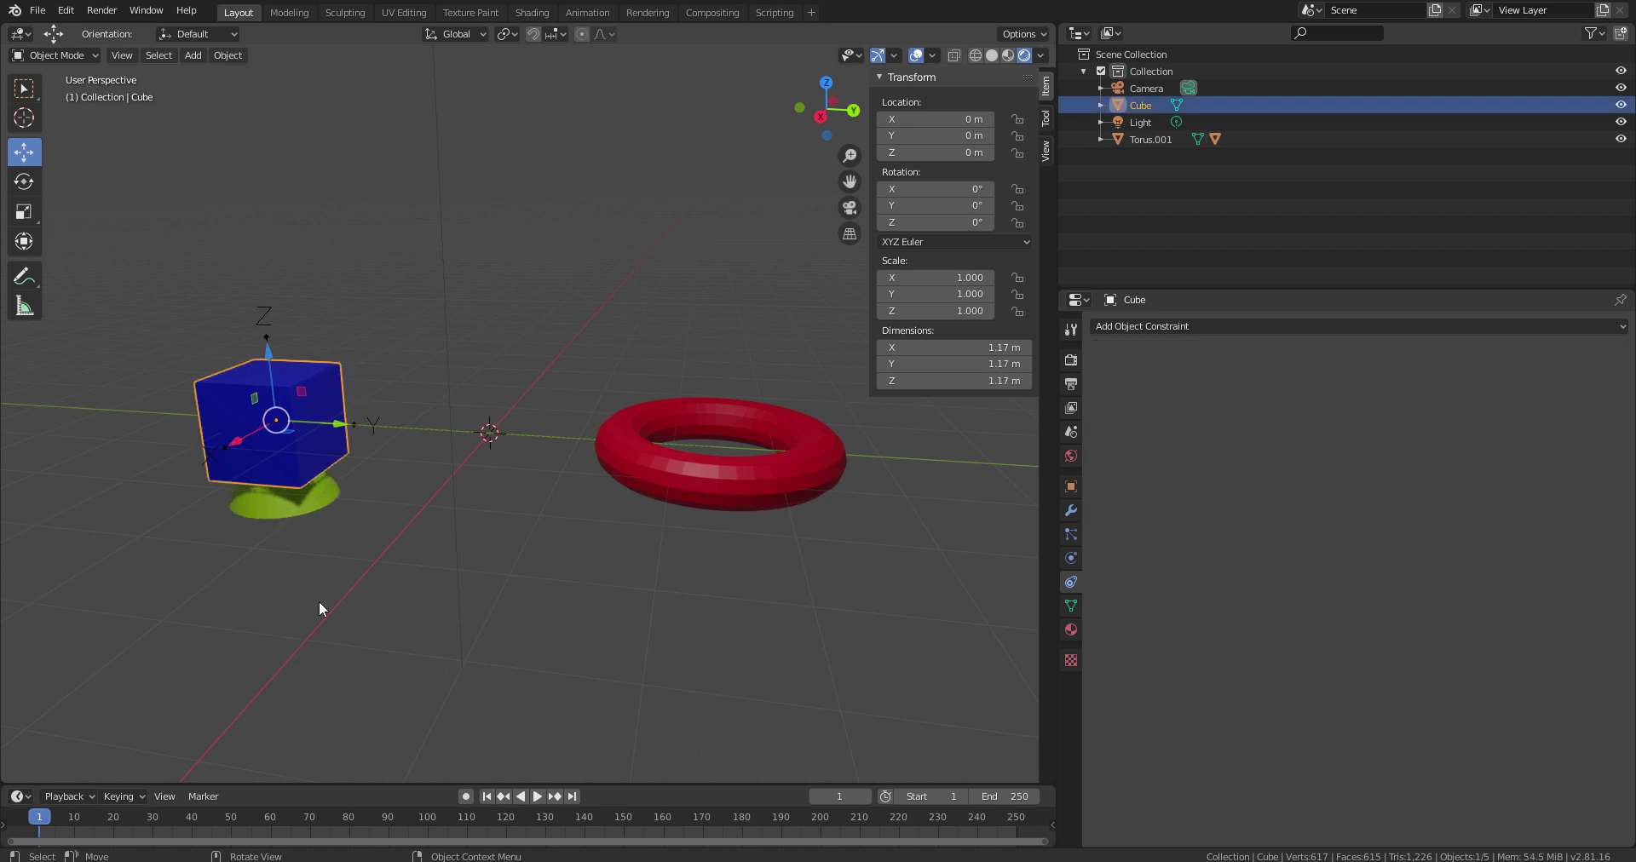
key(g)
click(779, 572)
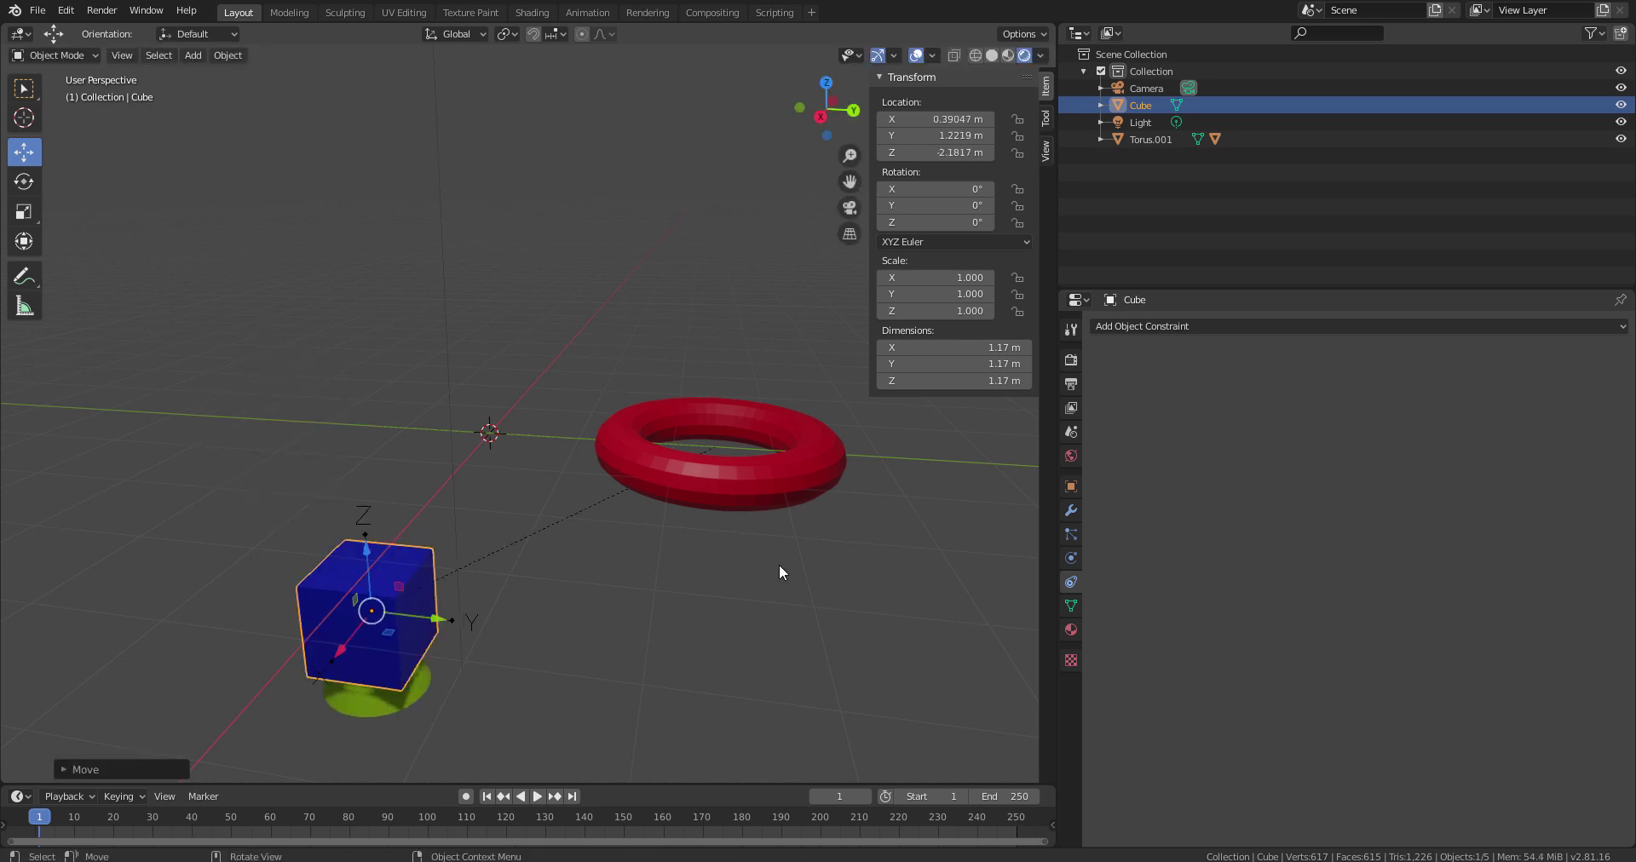
key(alt+g)
click(299, 502)
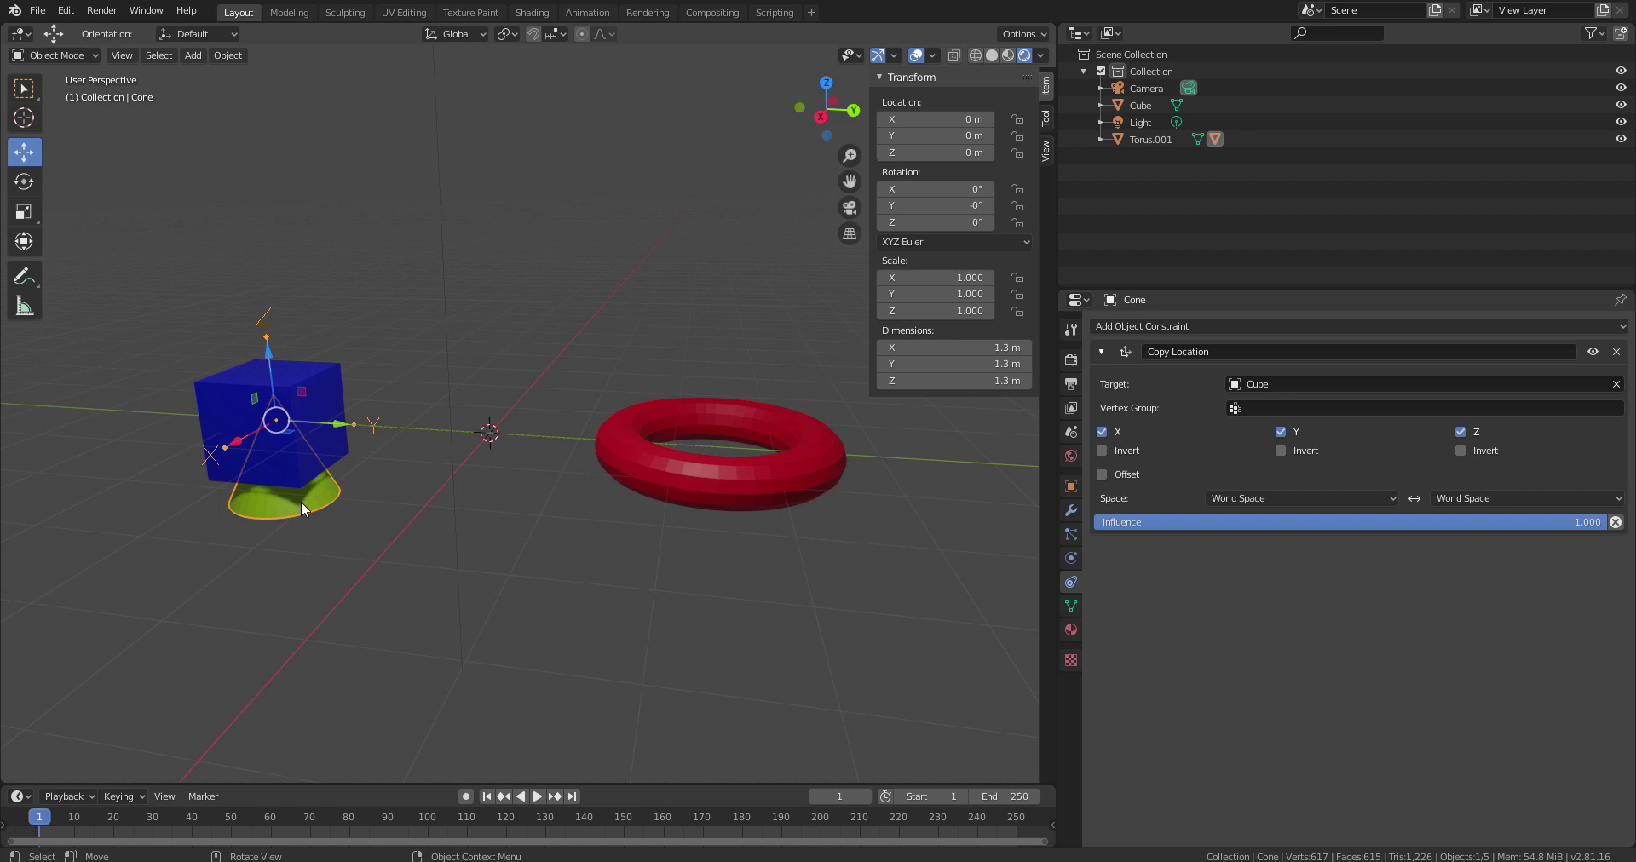
- Trial-rotate Torus.001 on X, cancel it, and select the cone to view its constraint
click(757, 483)
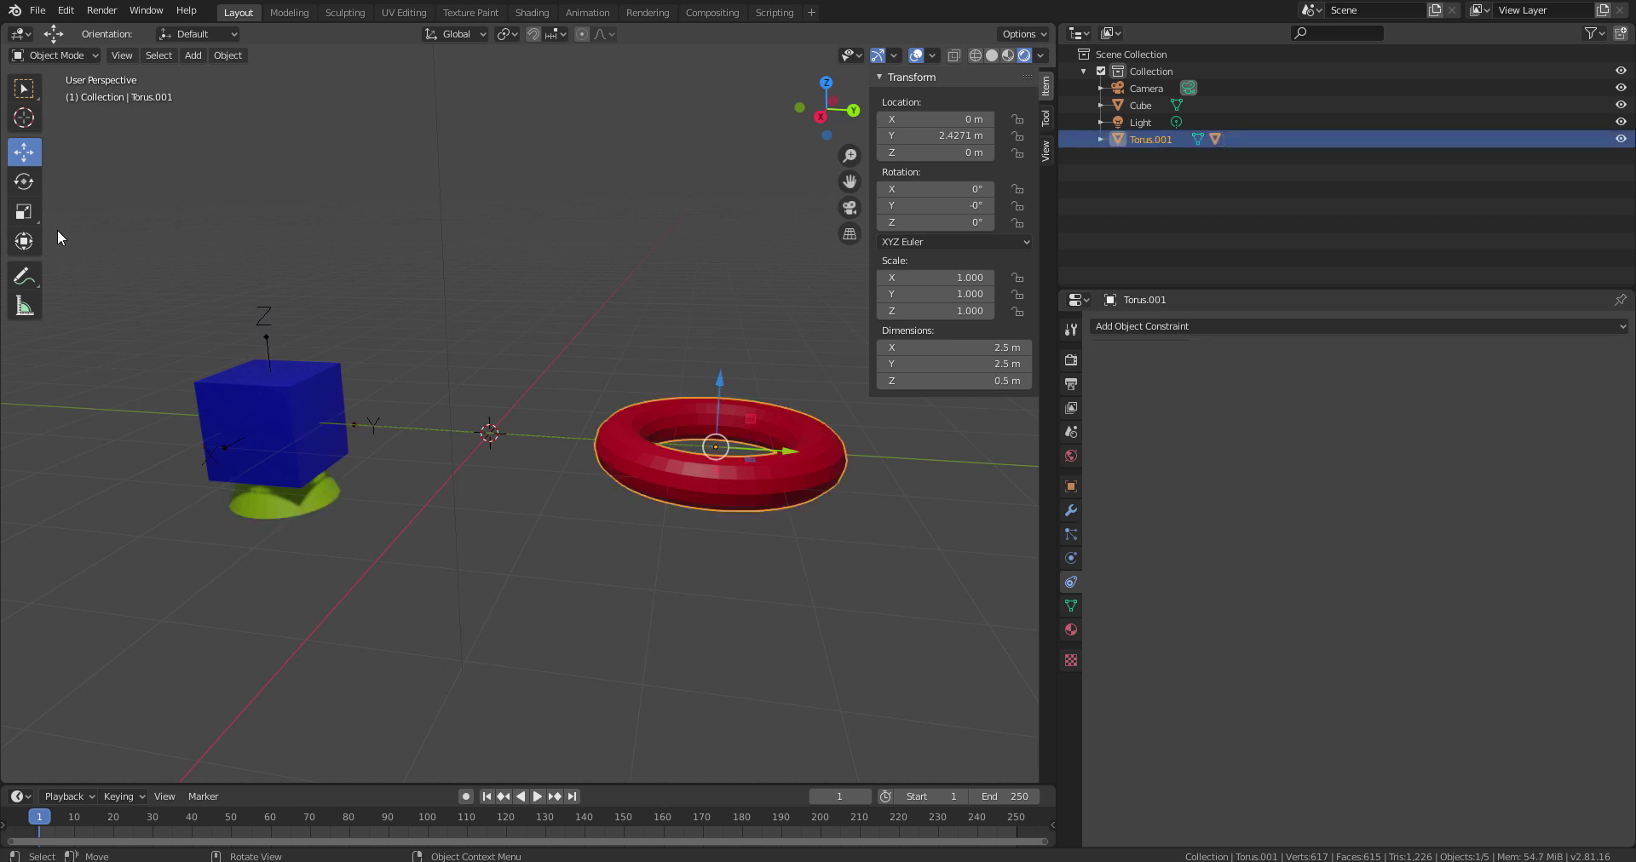
key(r)
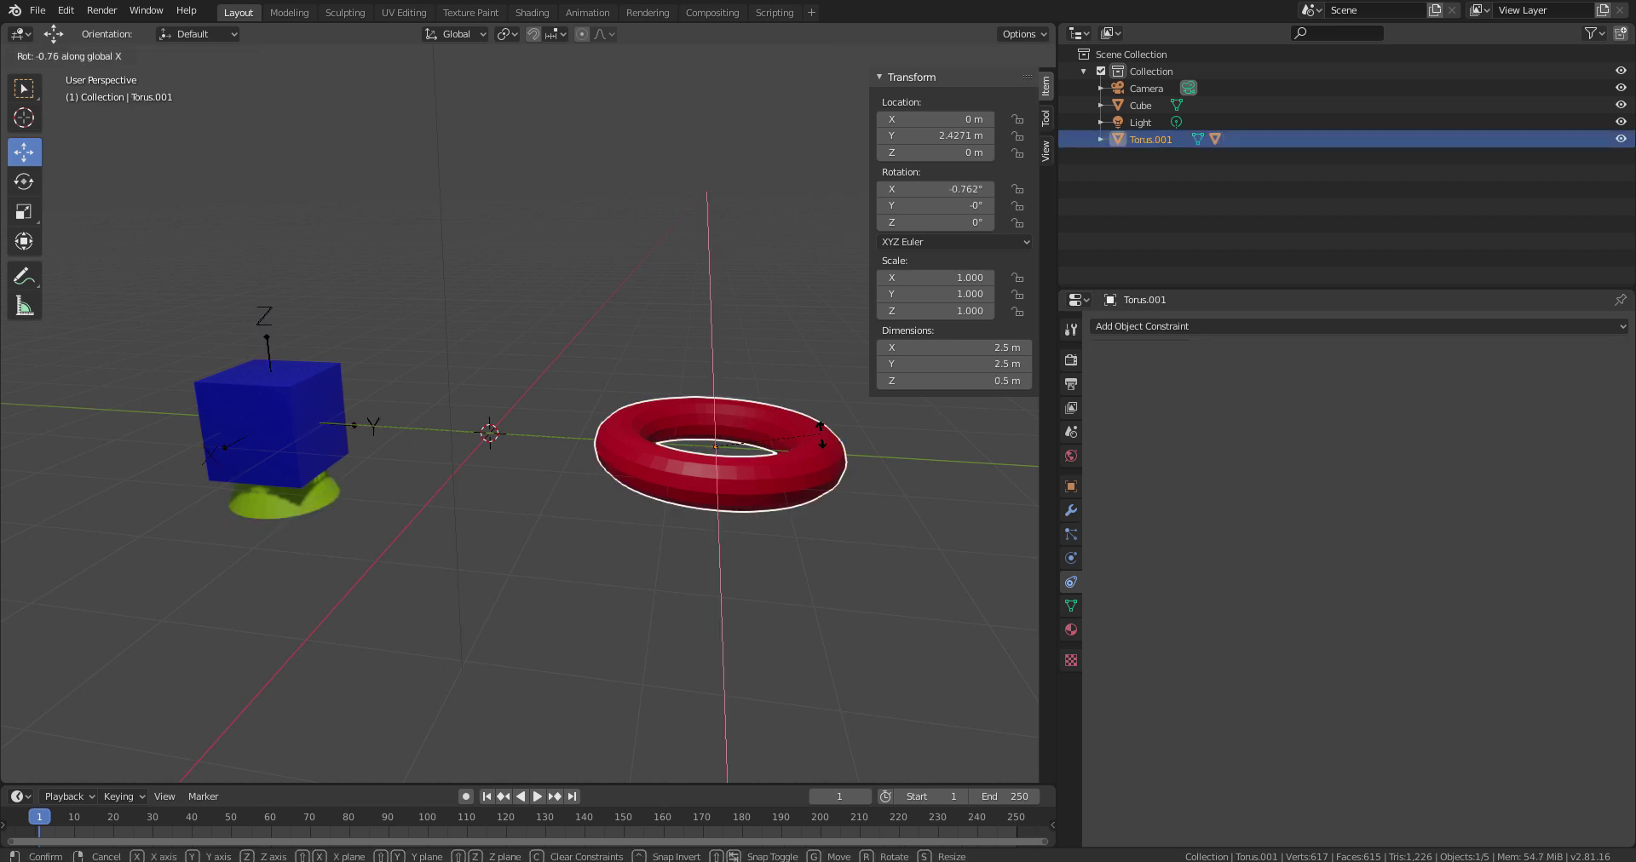
key(x)
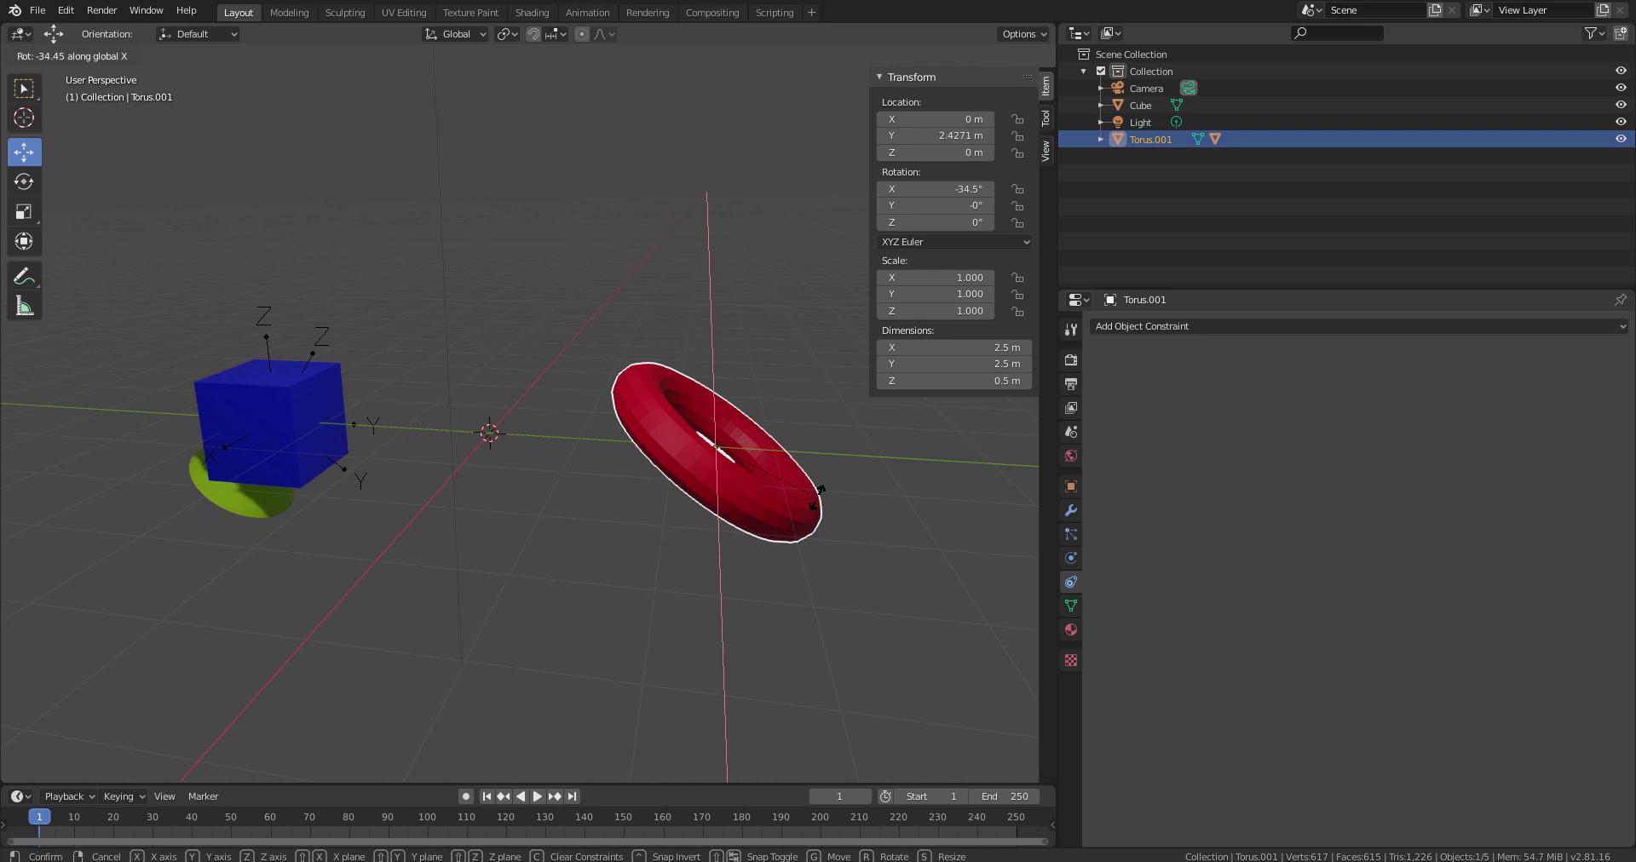
right_click(826, 449)
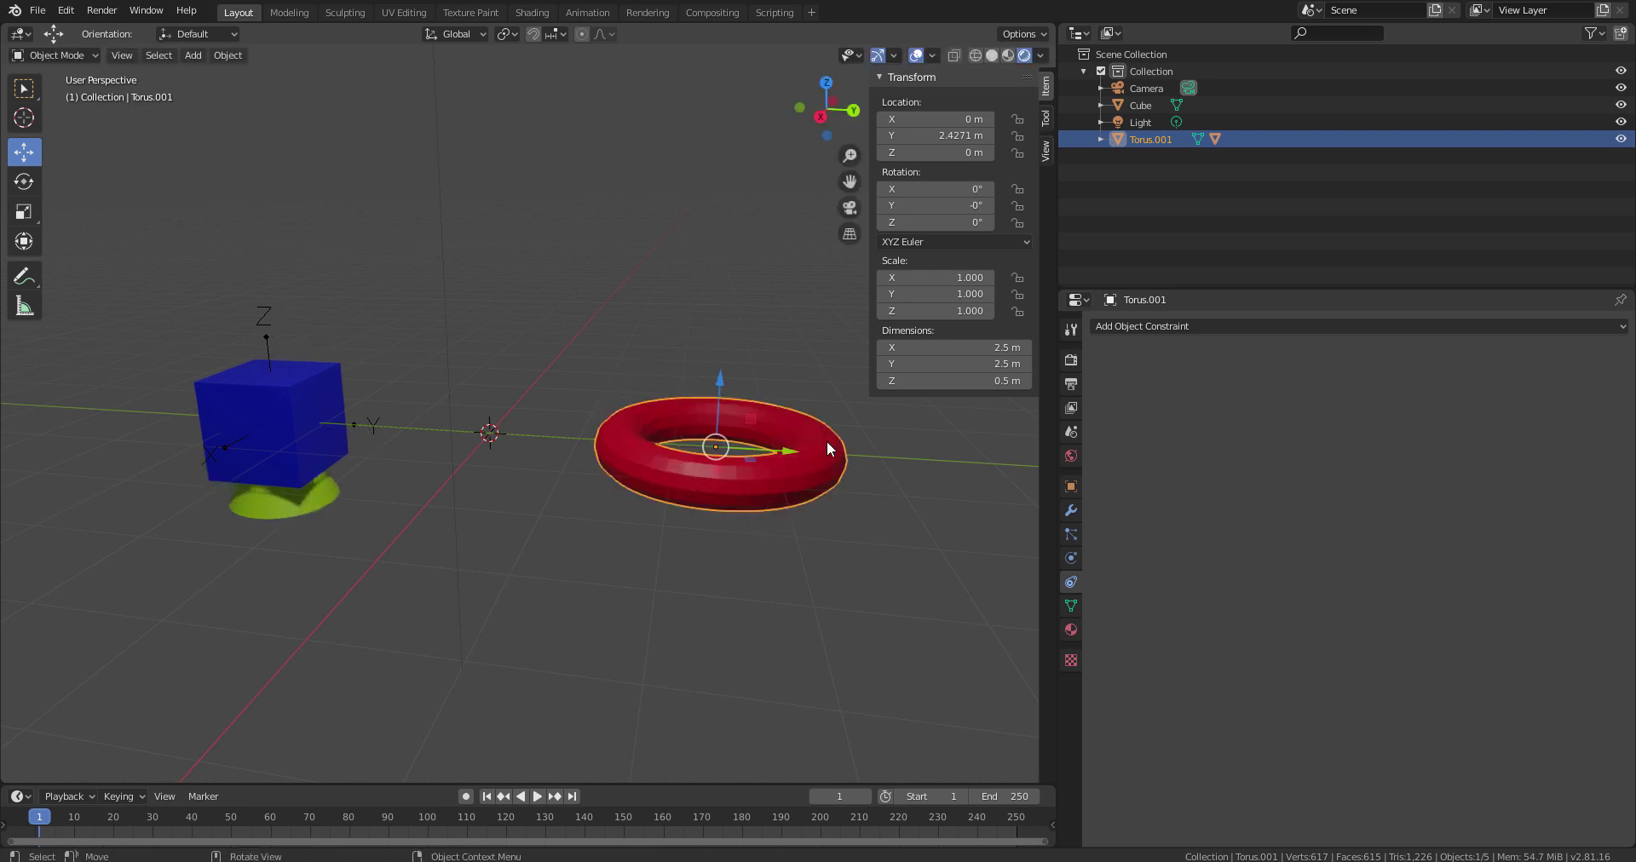
click(331, 503)
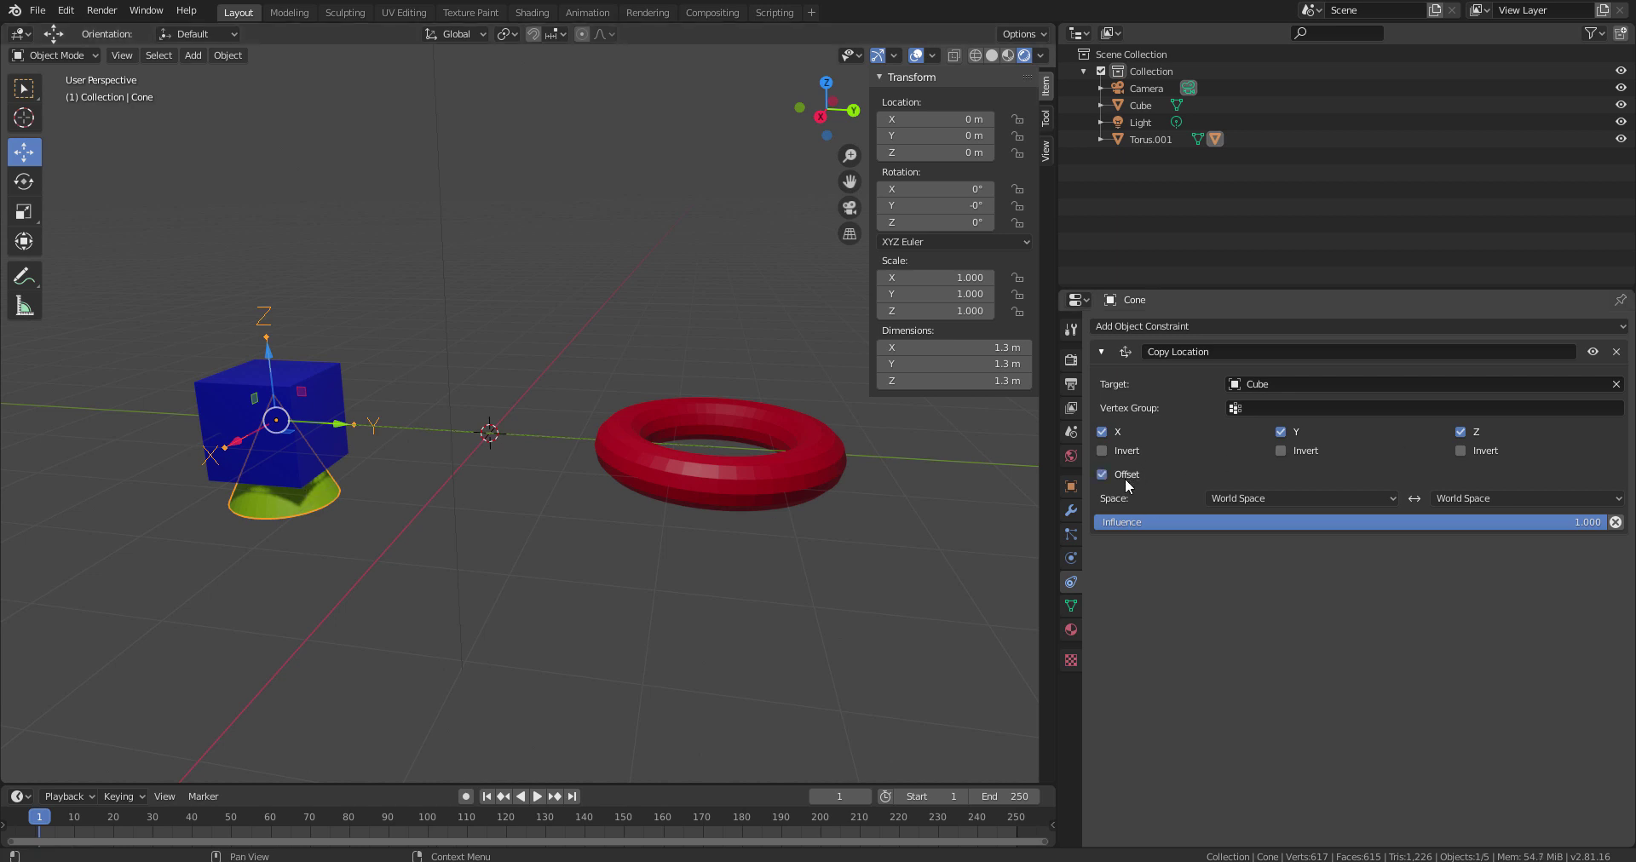
- Move the cone 2.64 m along Y and tilt the torus -25.1° about X
drag(333, 423, 581, 445)
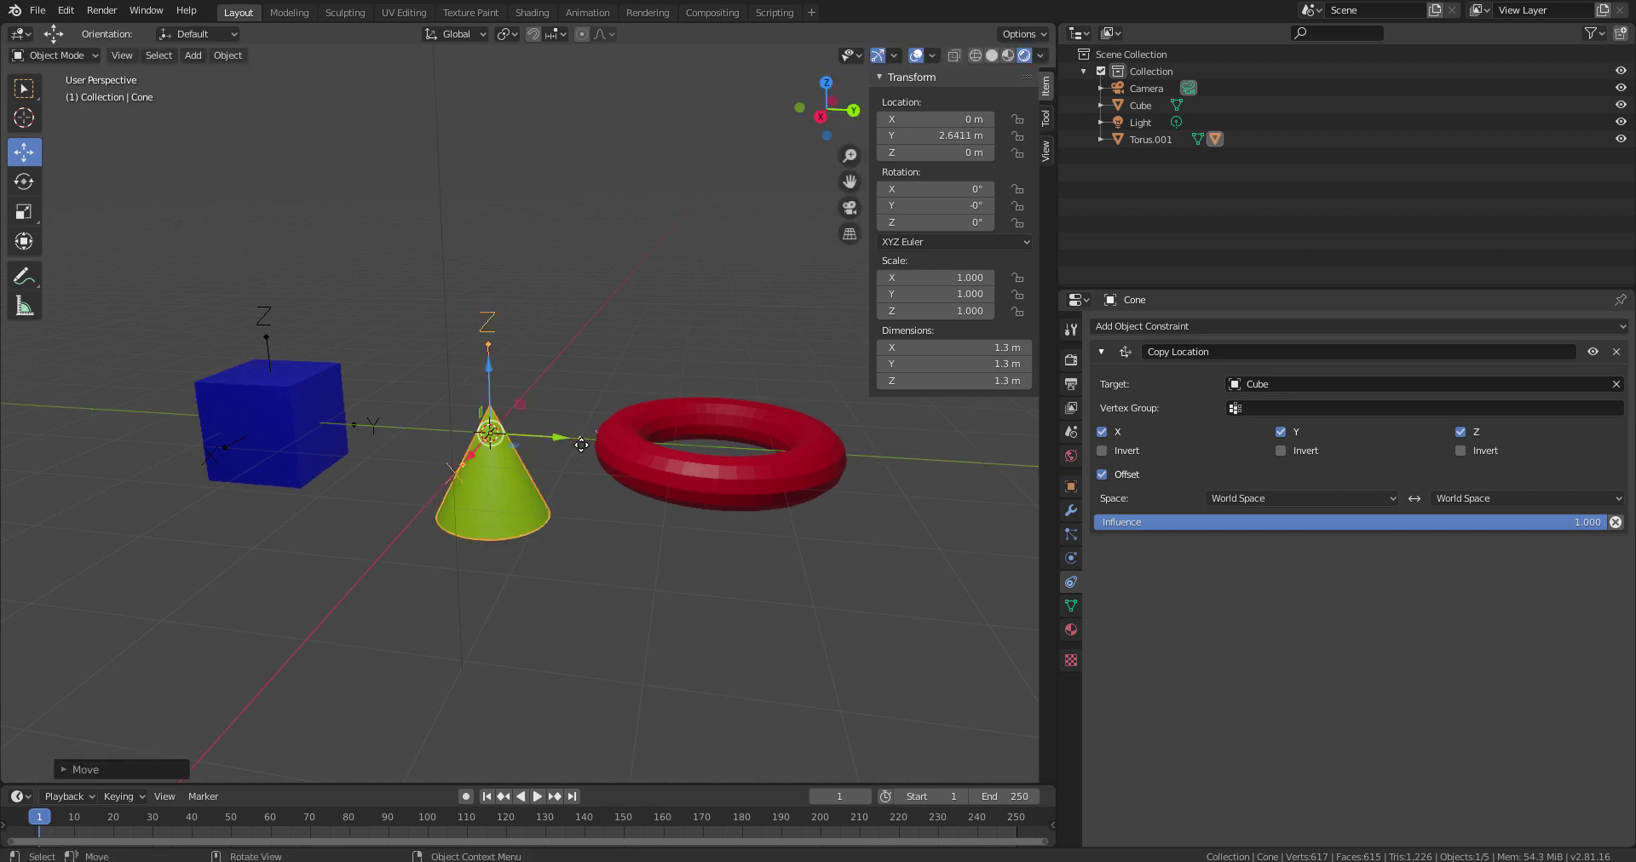
click(690, 482)
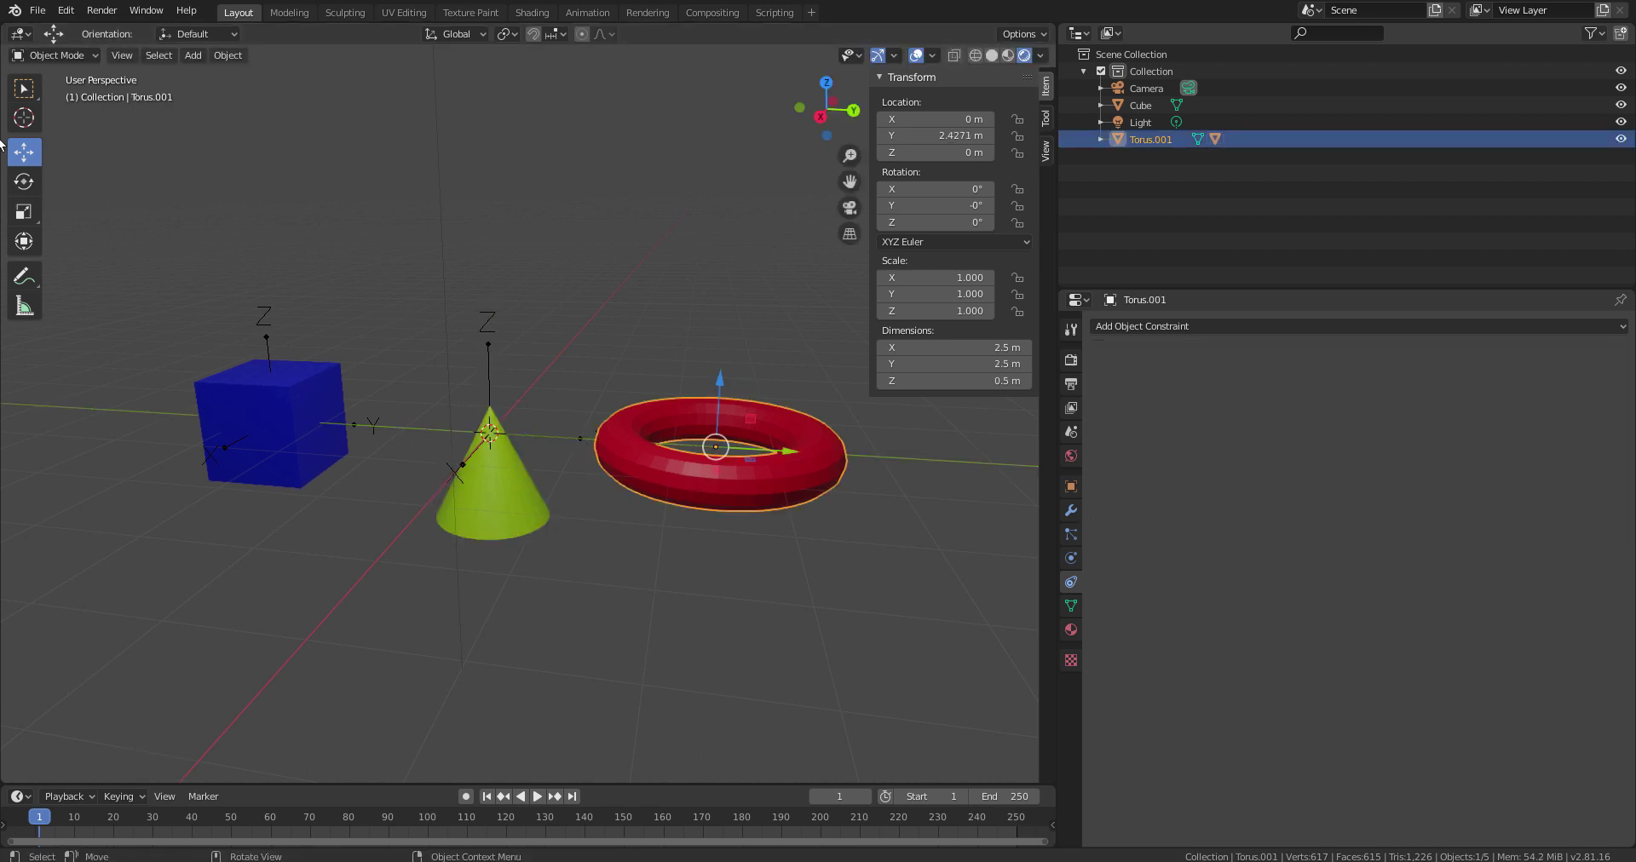
click(18, 189)
mouse_move(748, 390)
mouse_down()
mouse_move(768, 437)
mouse_move(744, 426)
mouse_move(762, 412)
mouse_up()
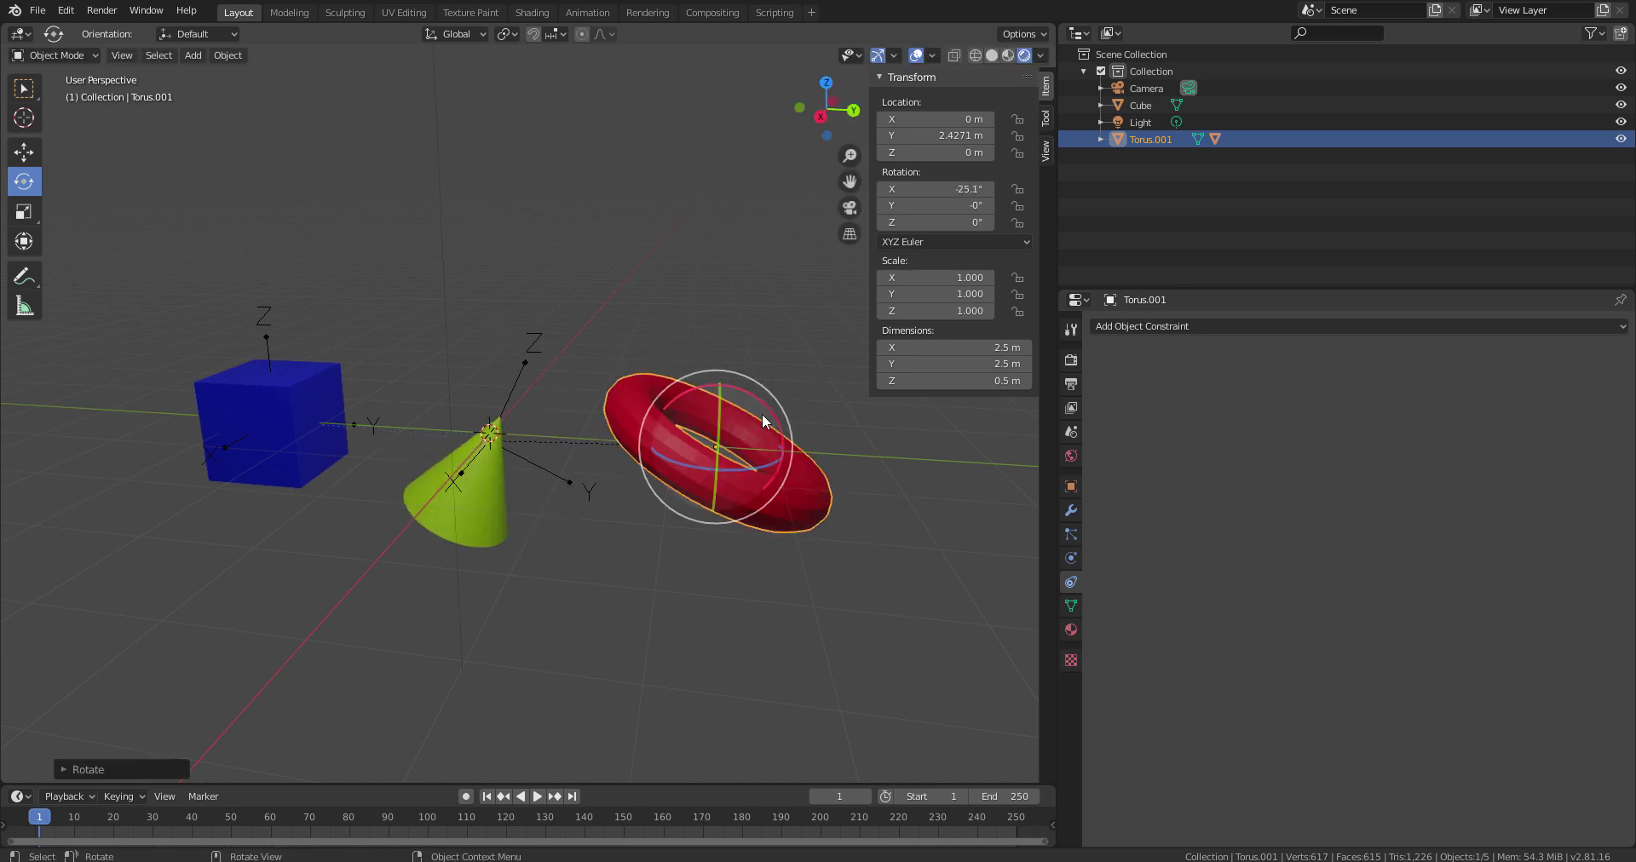
- Select the cube and move it along Z
click(282, 411)
key(w)
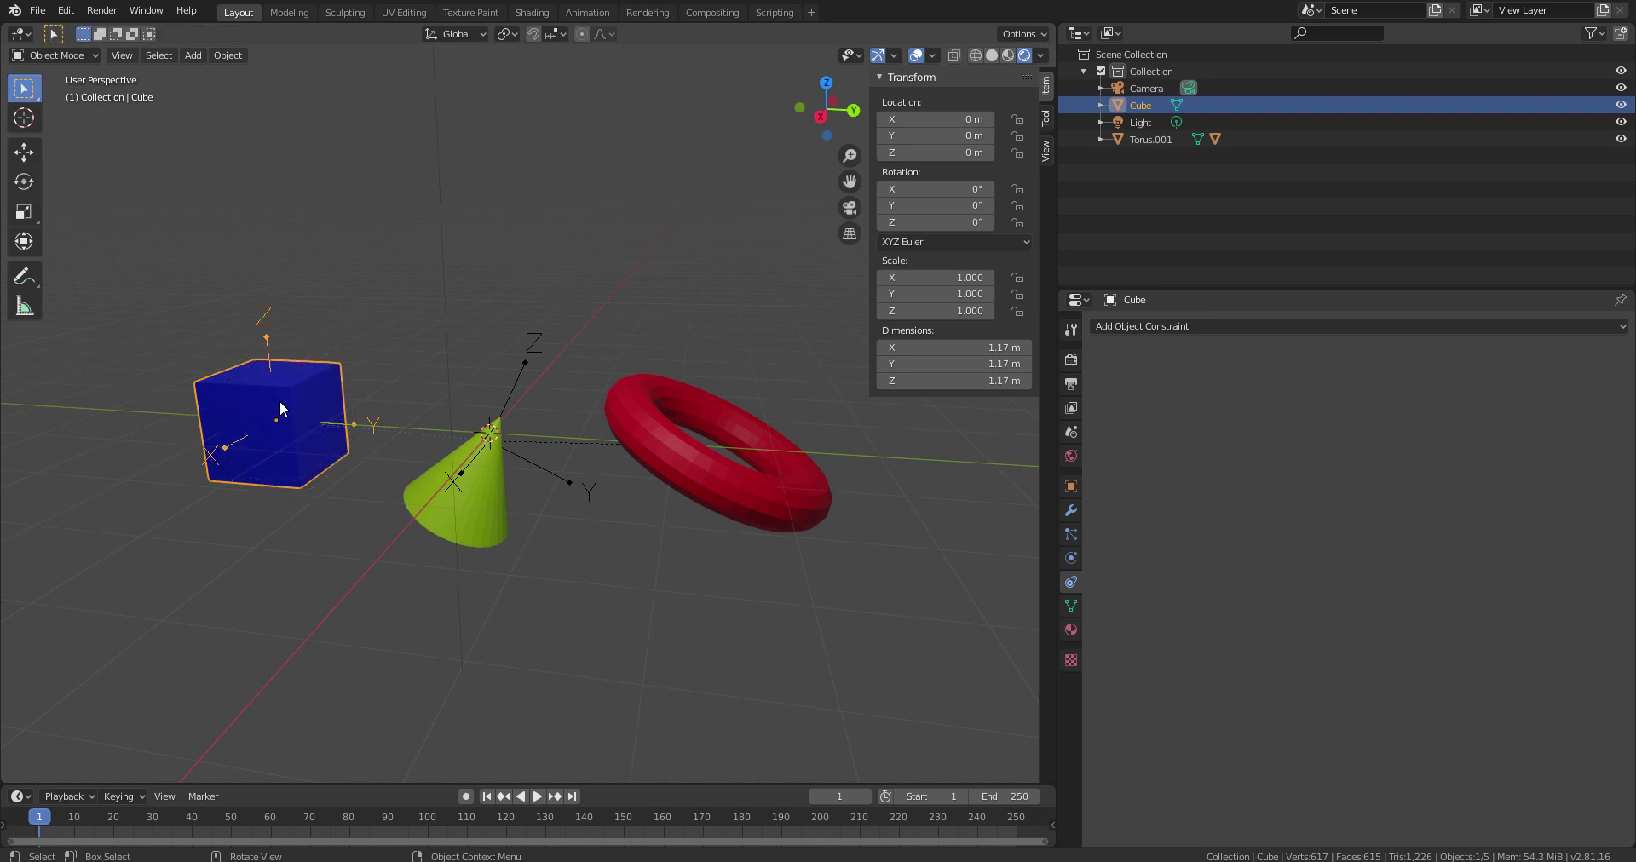
key(shift+space)
key(g)
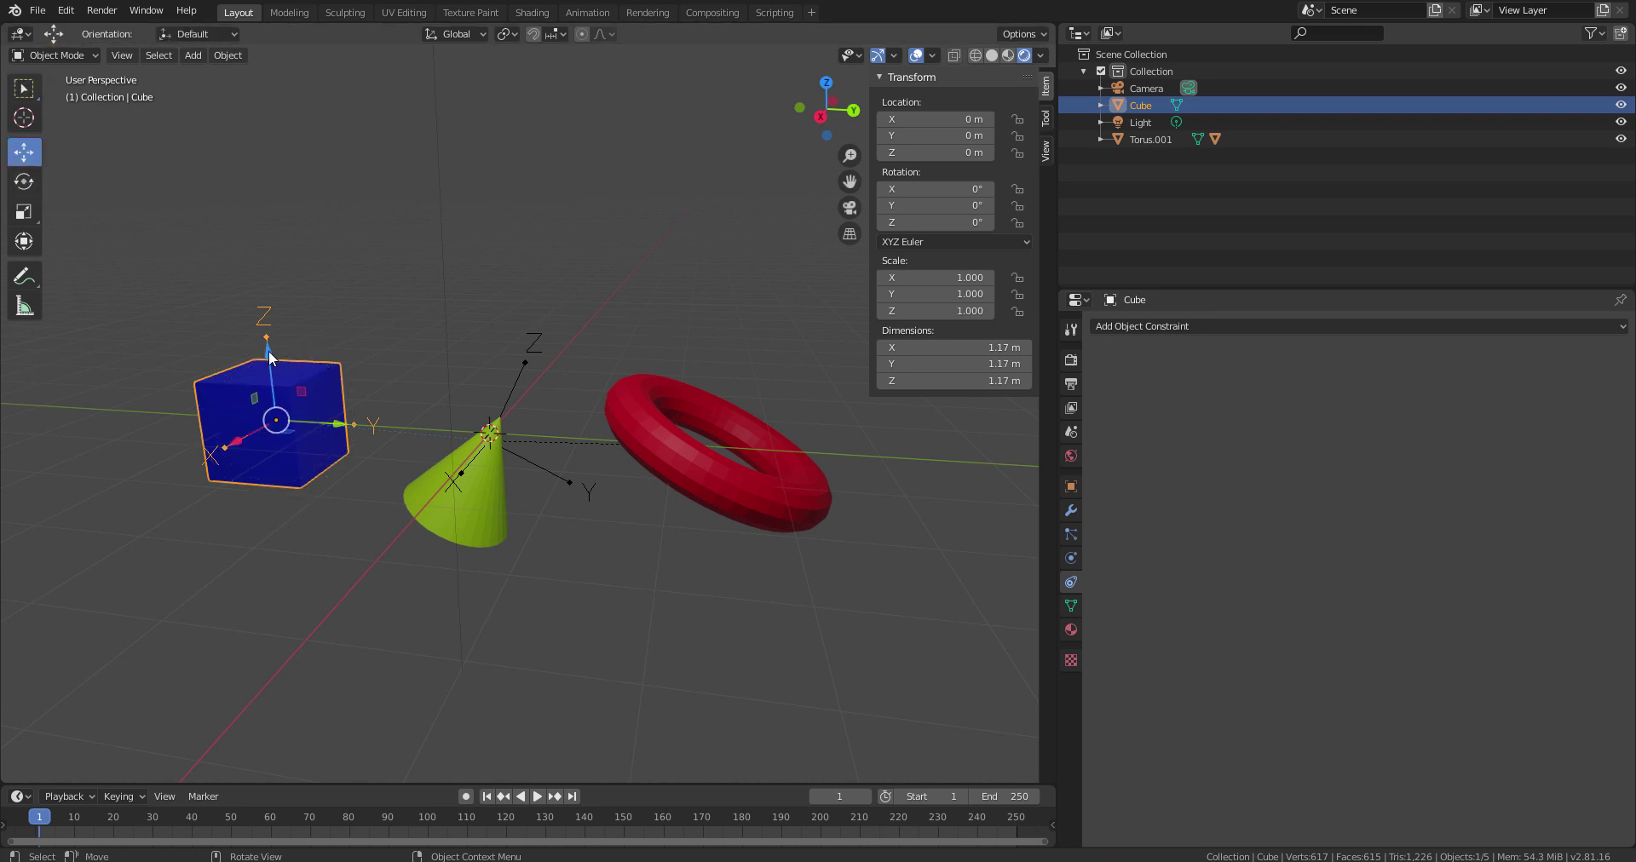
mouse_move(268, 354)
mouse_down()
mouse_move(249, 111)
mouse_move(244, 408)
mouse_move(245, 220)
mouse_move(244, 362)
mouse_up()
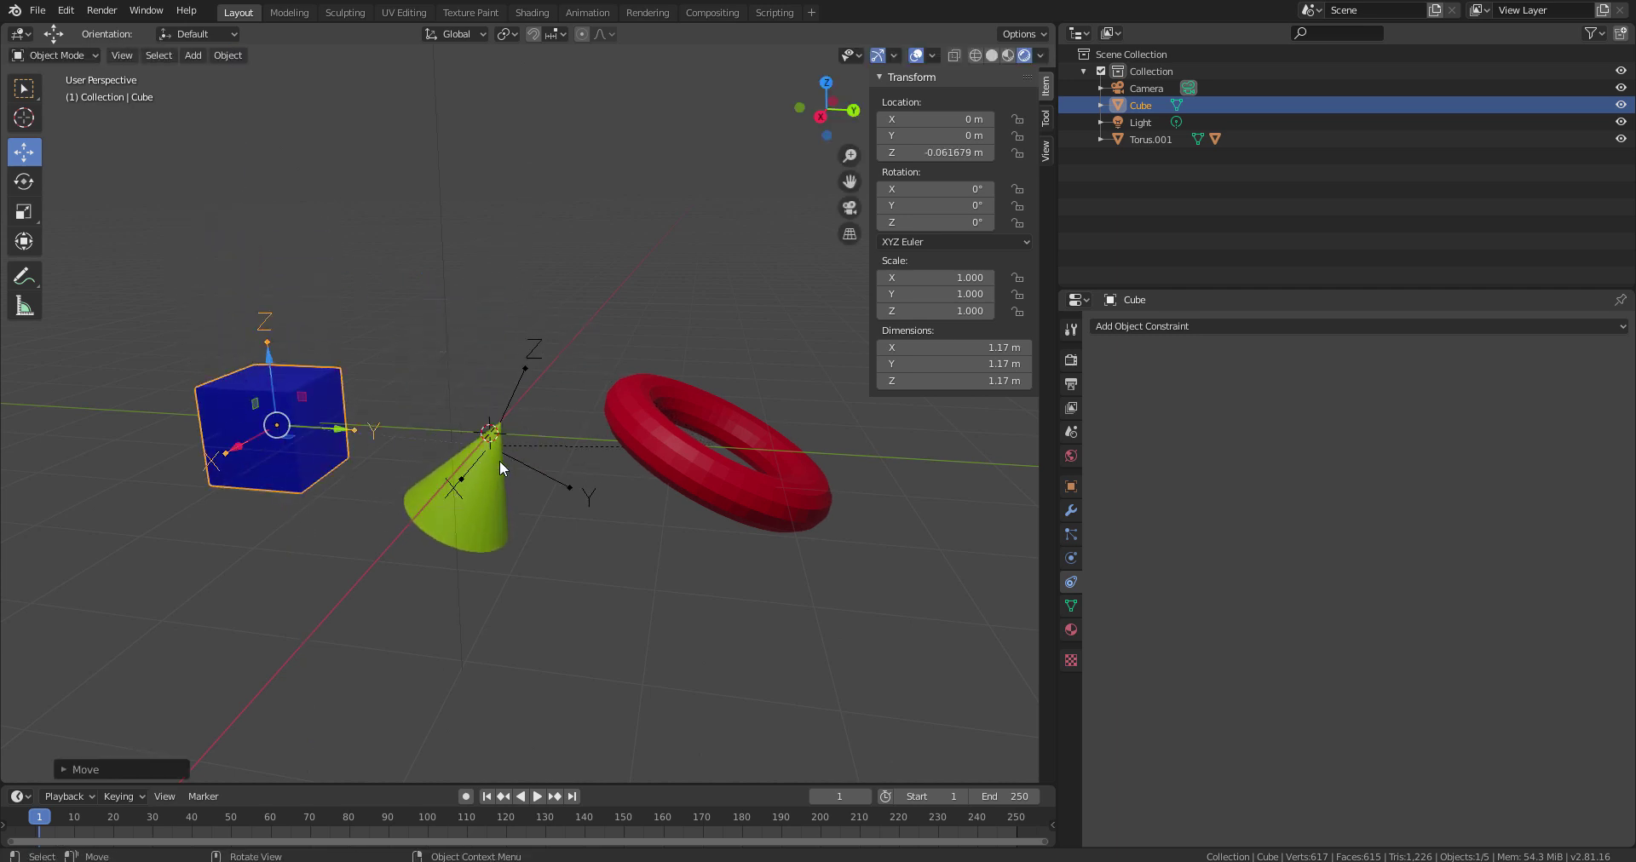
- Test-rotate the torus about X again, then reselect the cone
click(682, 475)
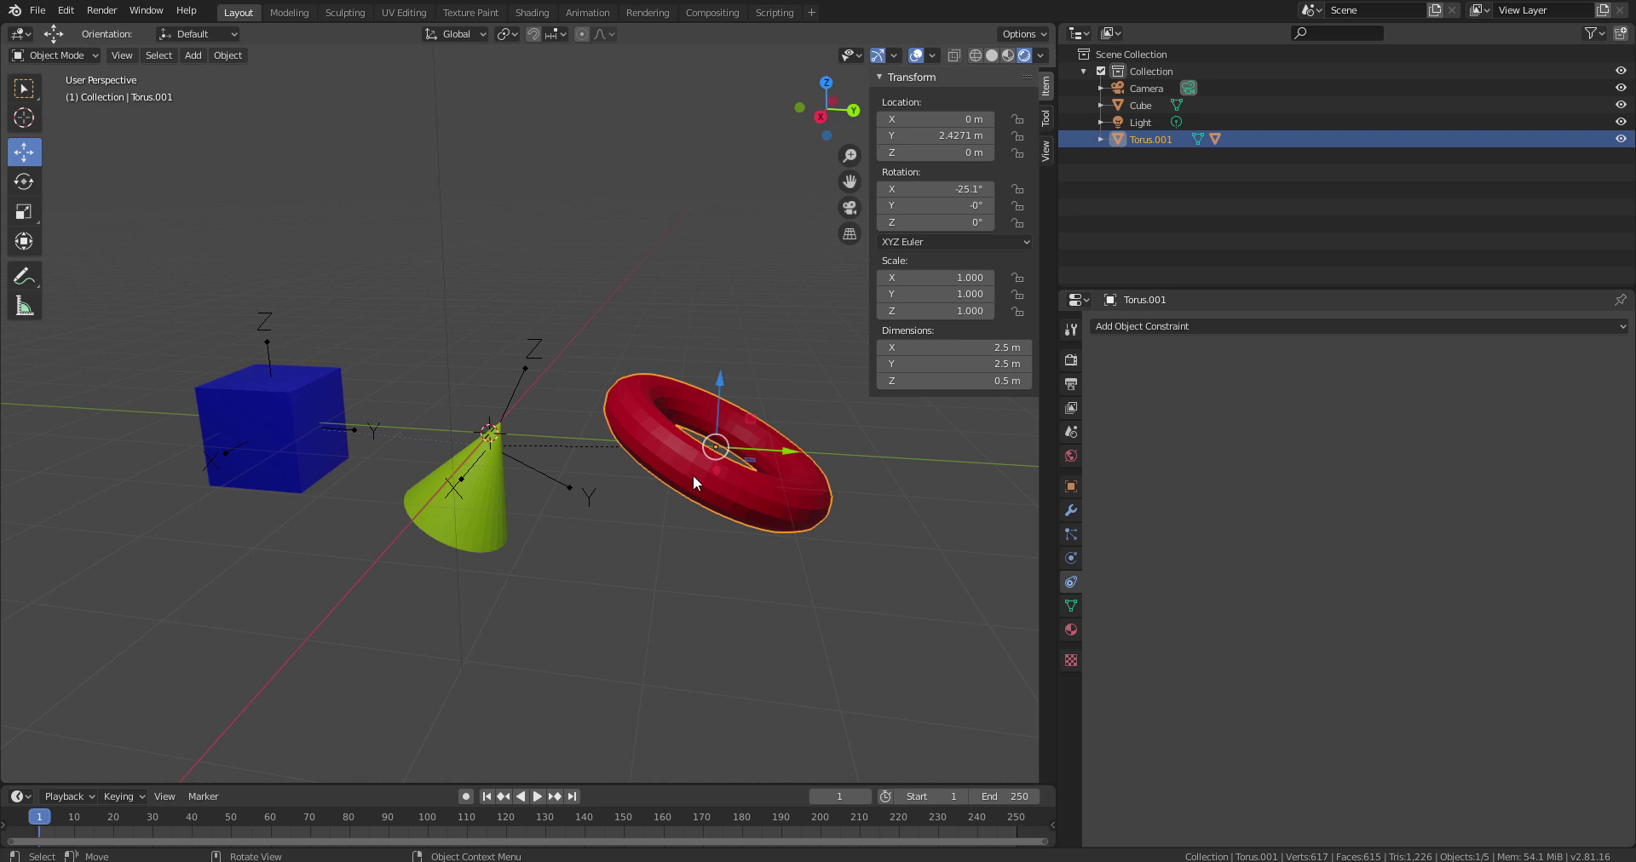
click(23, 181)
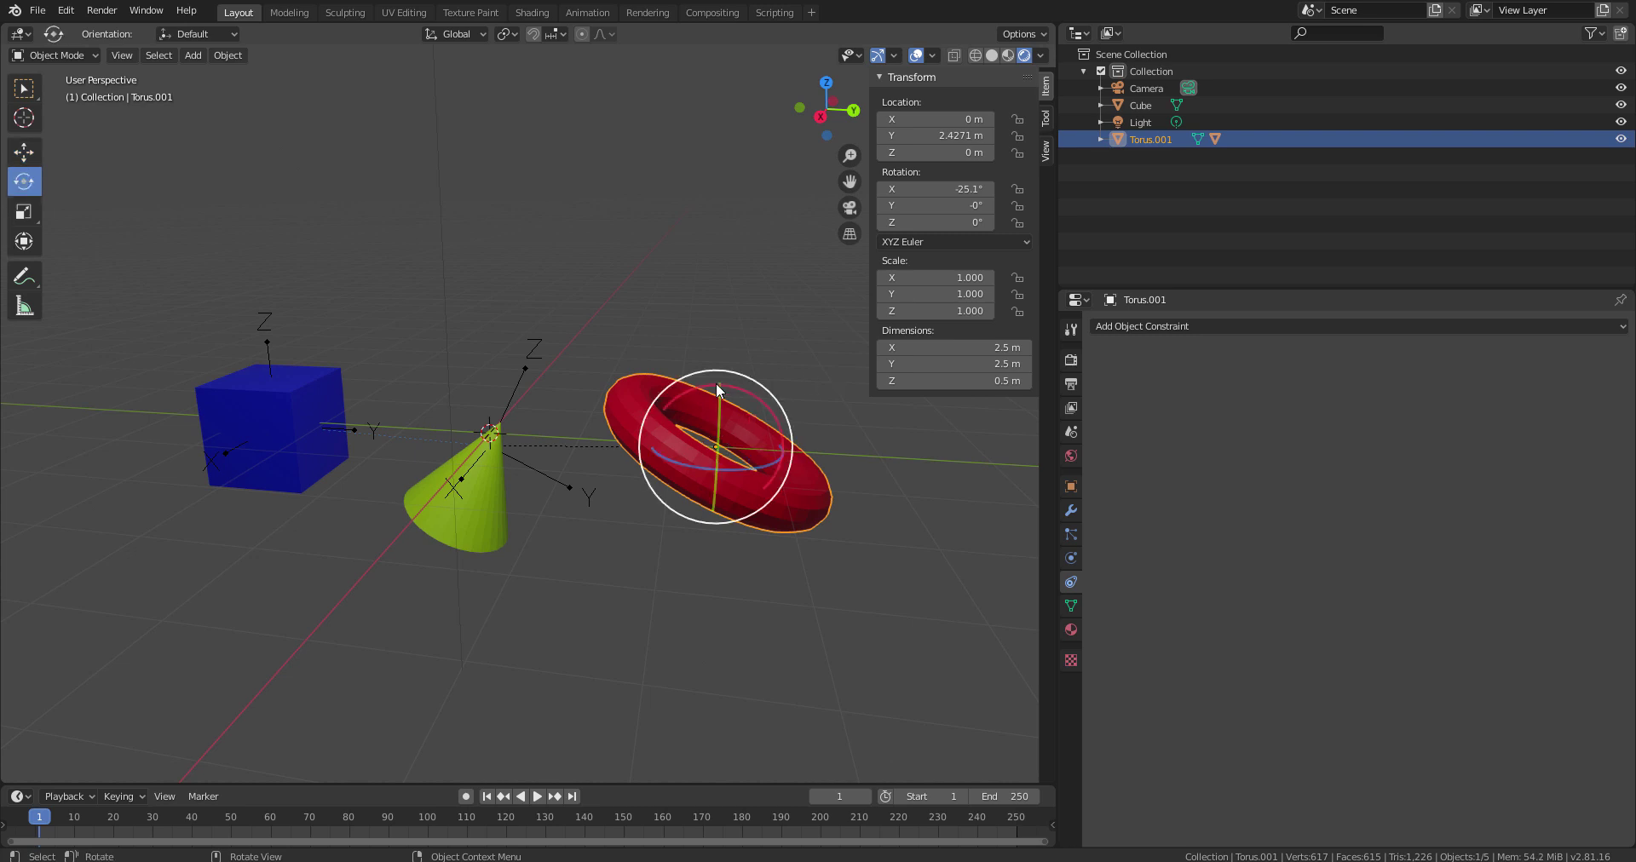
drag(735, 386, 673, 443)
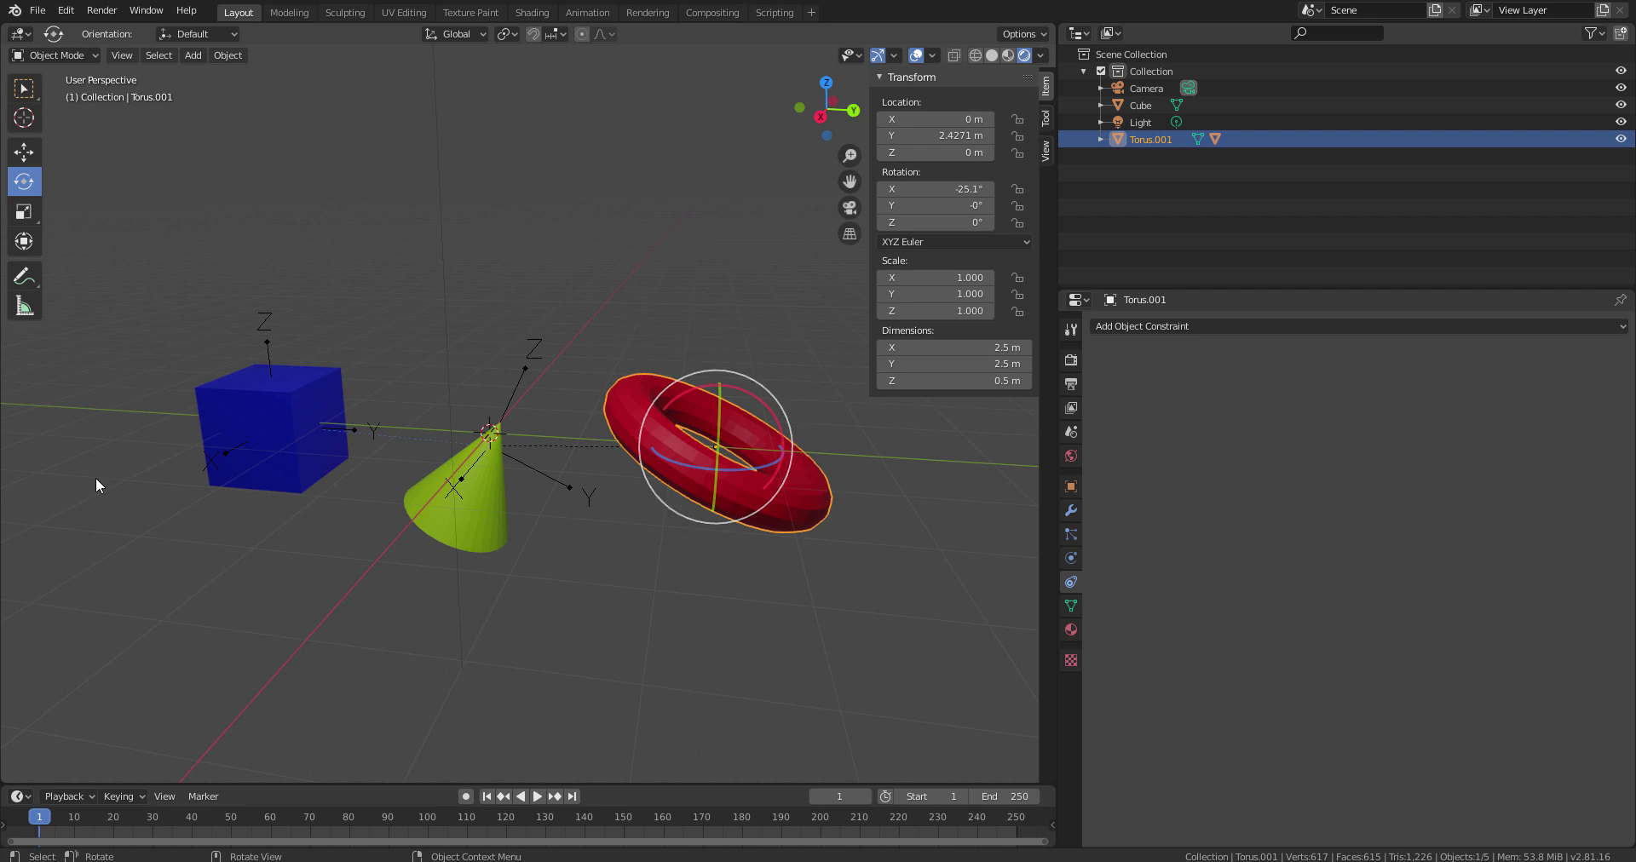
click(458, 523)
click(482, 533)
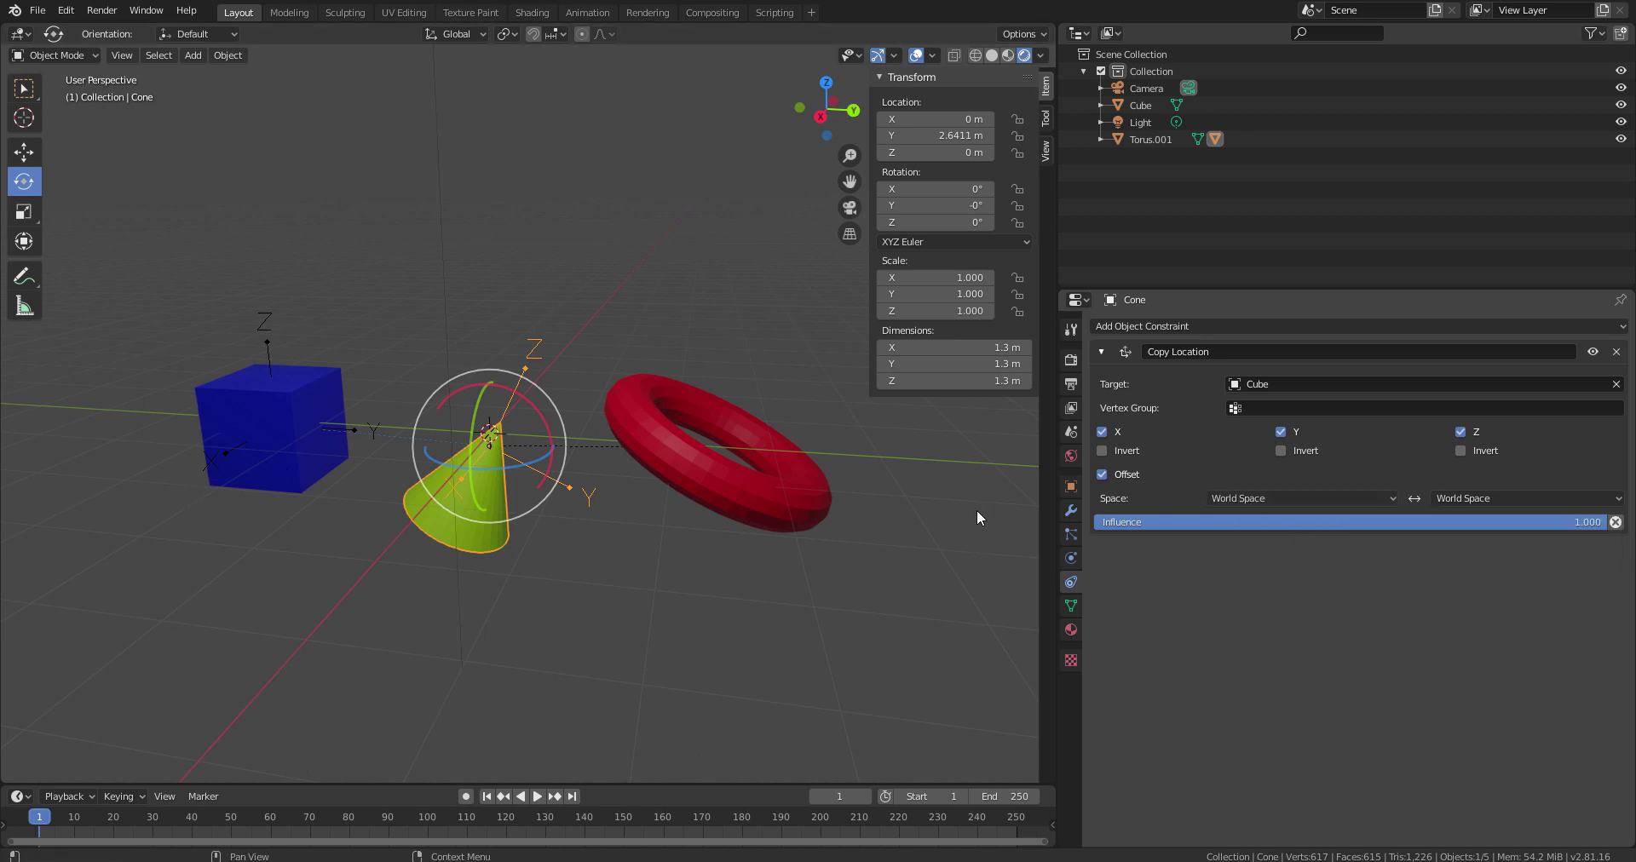
- Uncheck Offset on the Copy Location constraint, returning the cone under the cube
click(1102, 474)
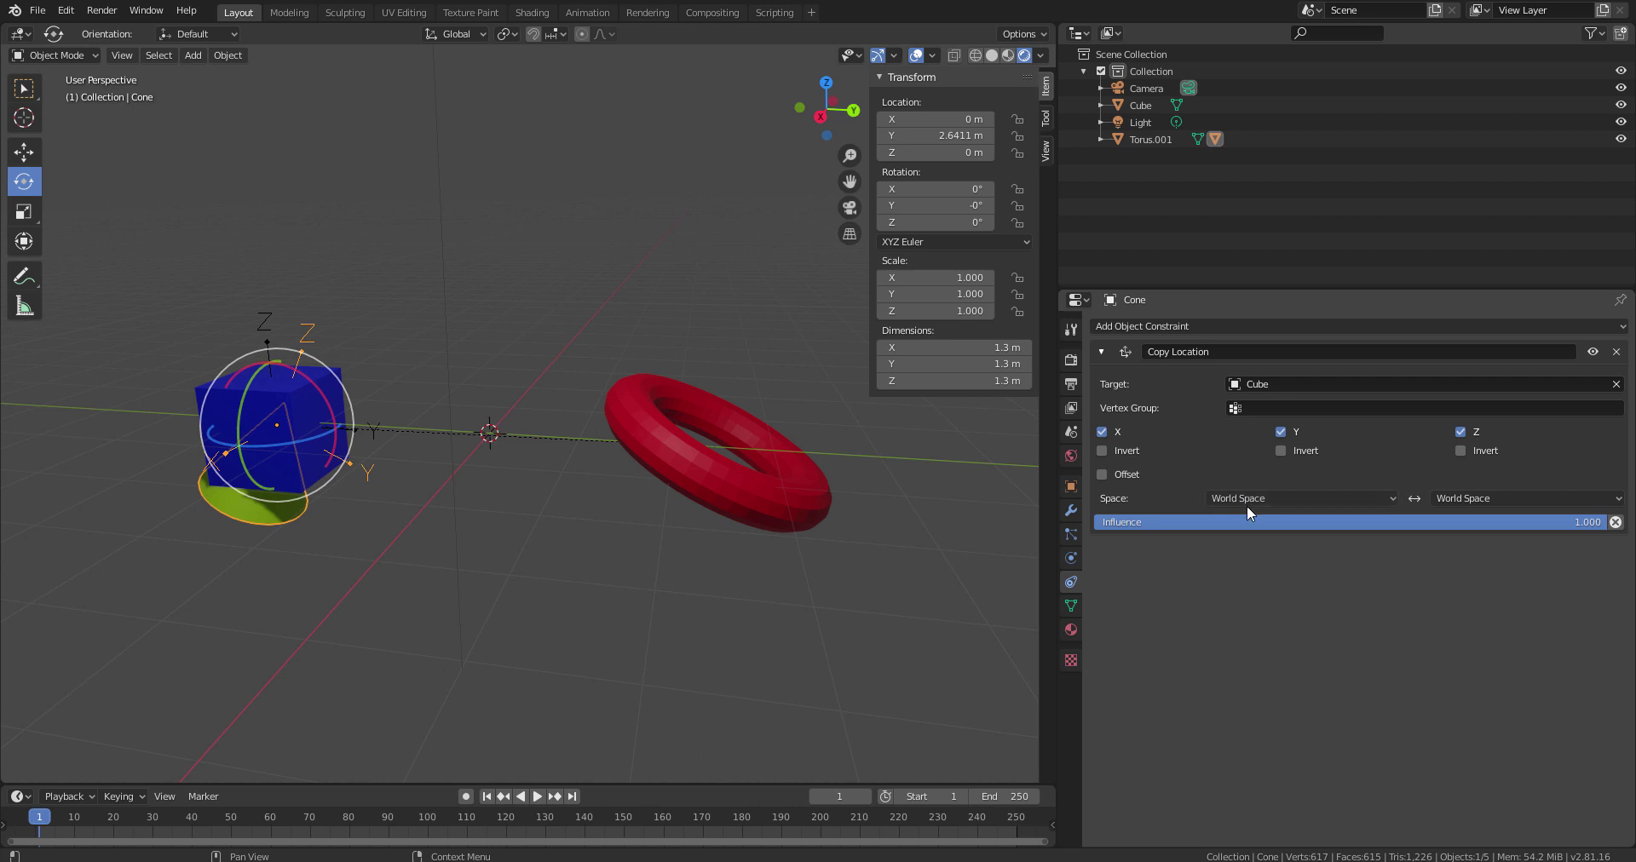
key(g)
click(207, 391)
- Trial-move the cube along Z, cancel, orbit the view, and reselect the cone
click(204, 397)
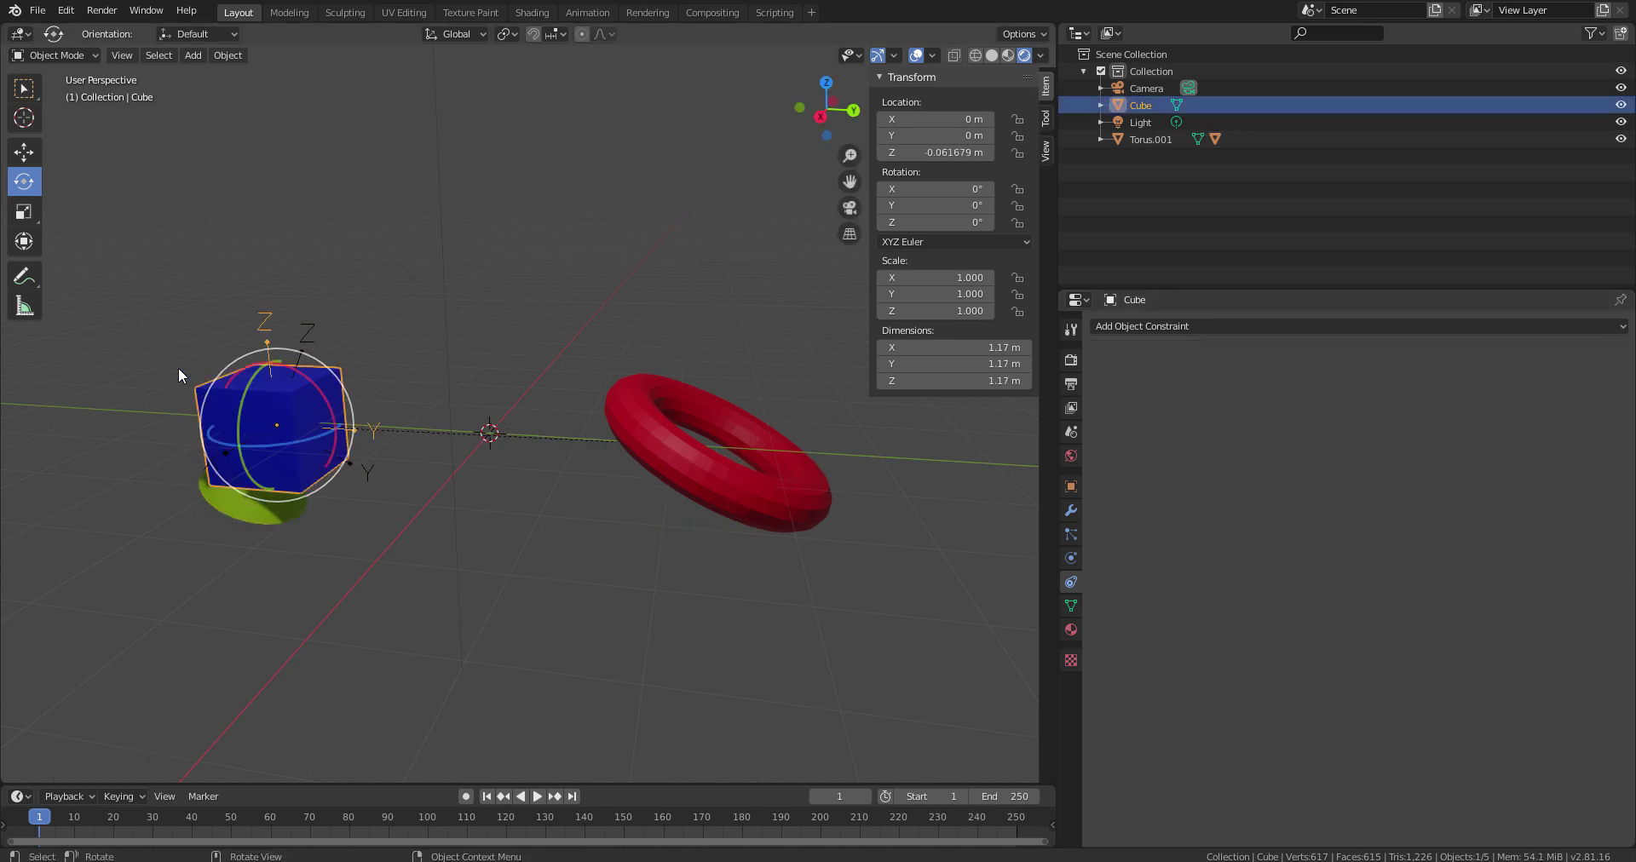
click(22, 152)
mouse_move(271, 356)
mouse_down()
mouse_move(264, 187)
mouse_move(284, 343)
mouse_up()
right_click(284, 341)
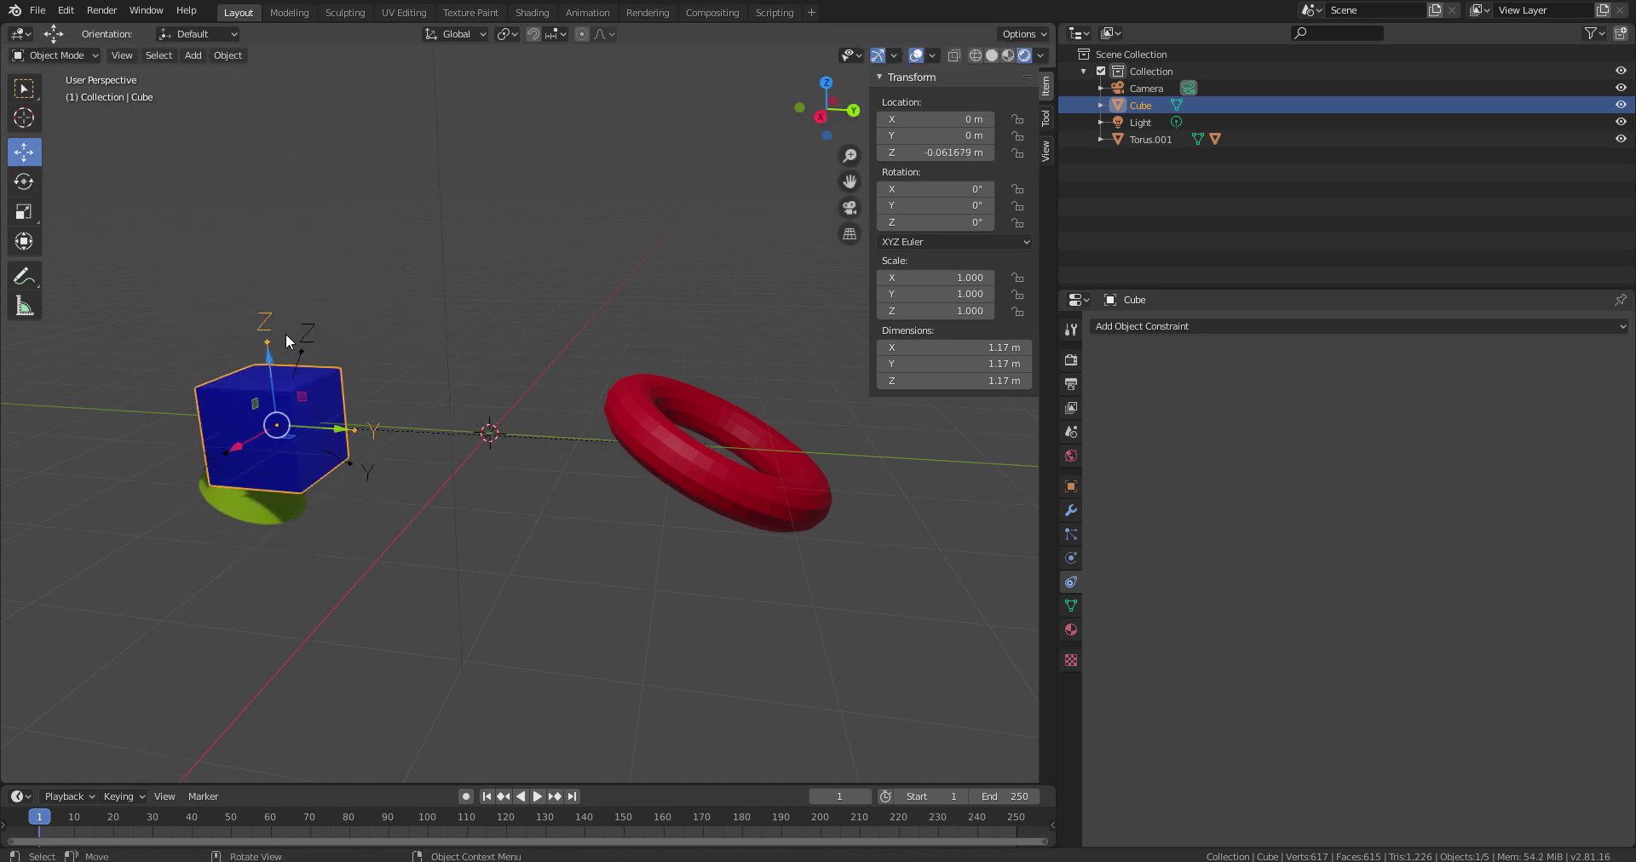
middle_drag(339, 499, 388, 492)
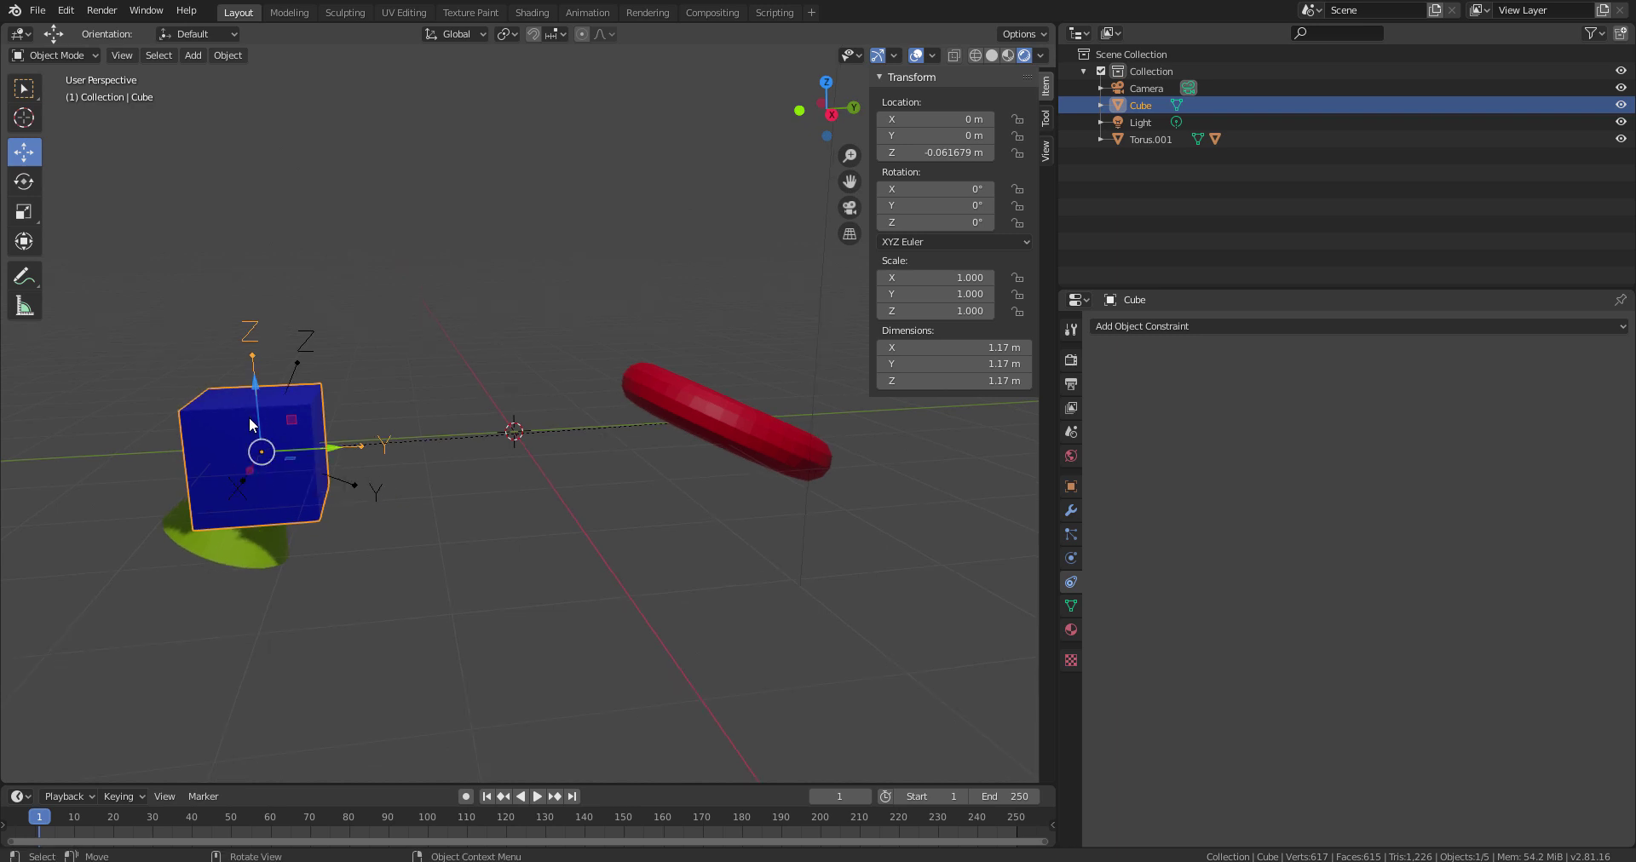
click(272, 540)
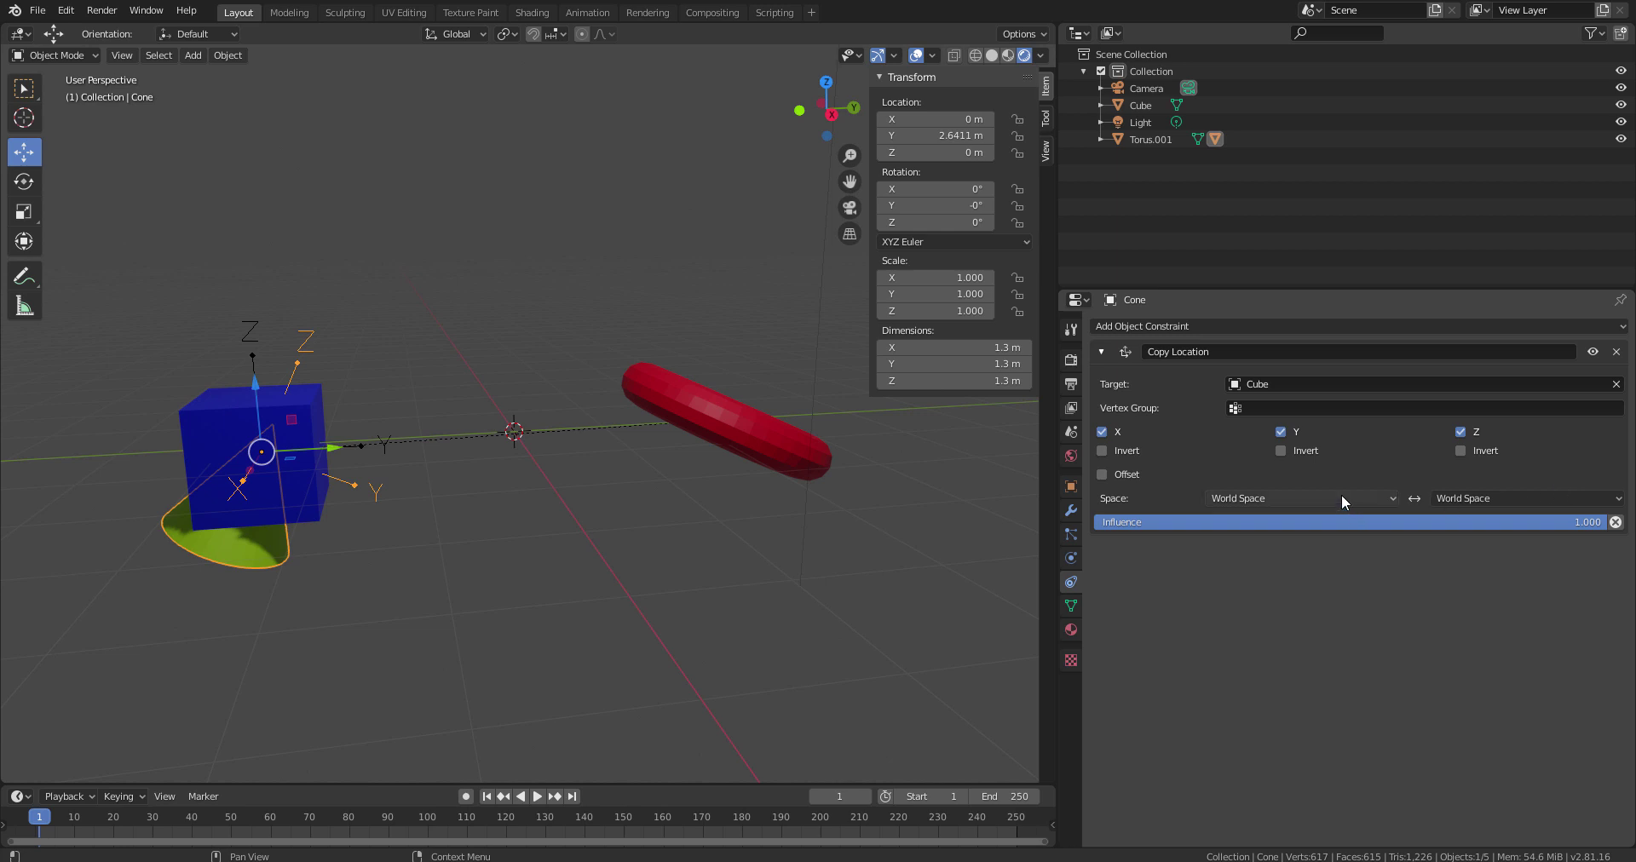
- Set the constraint's owner space to Local Space, raising the cone above the cube
click(1489, 499)
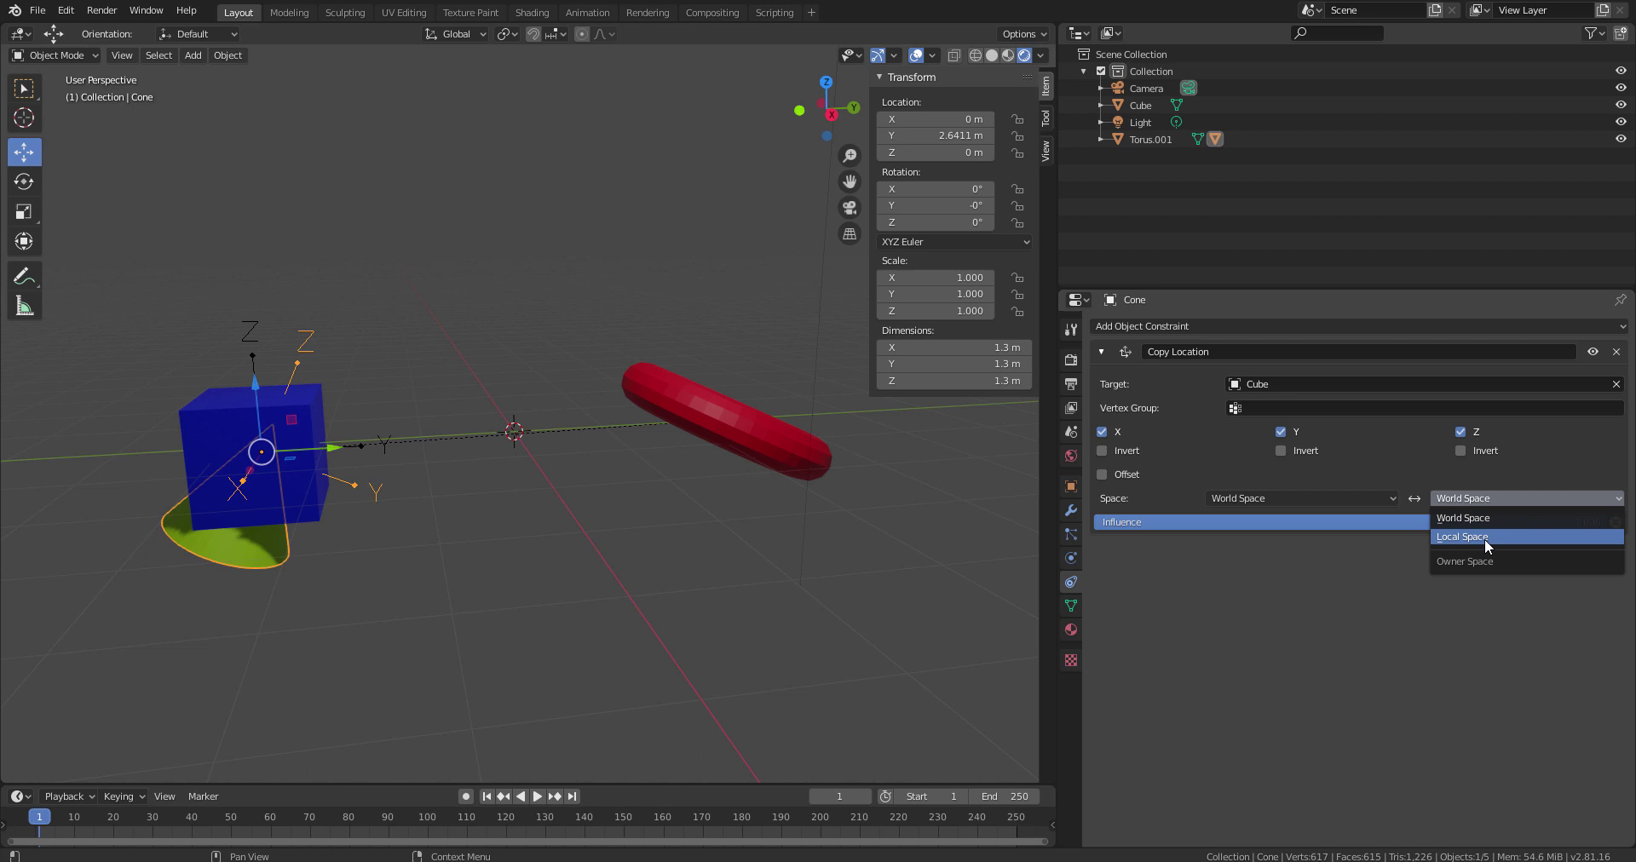
click(1484, 538)
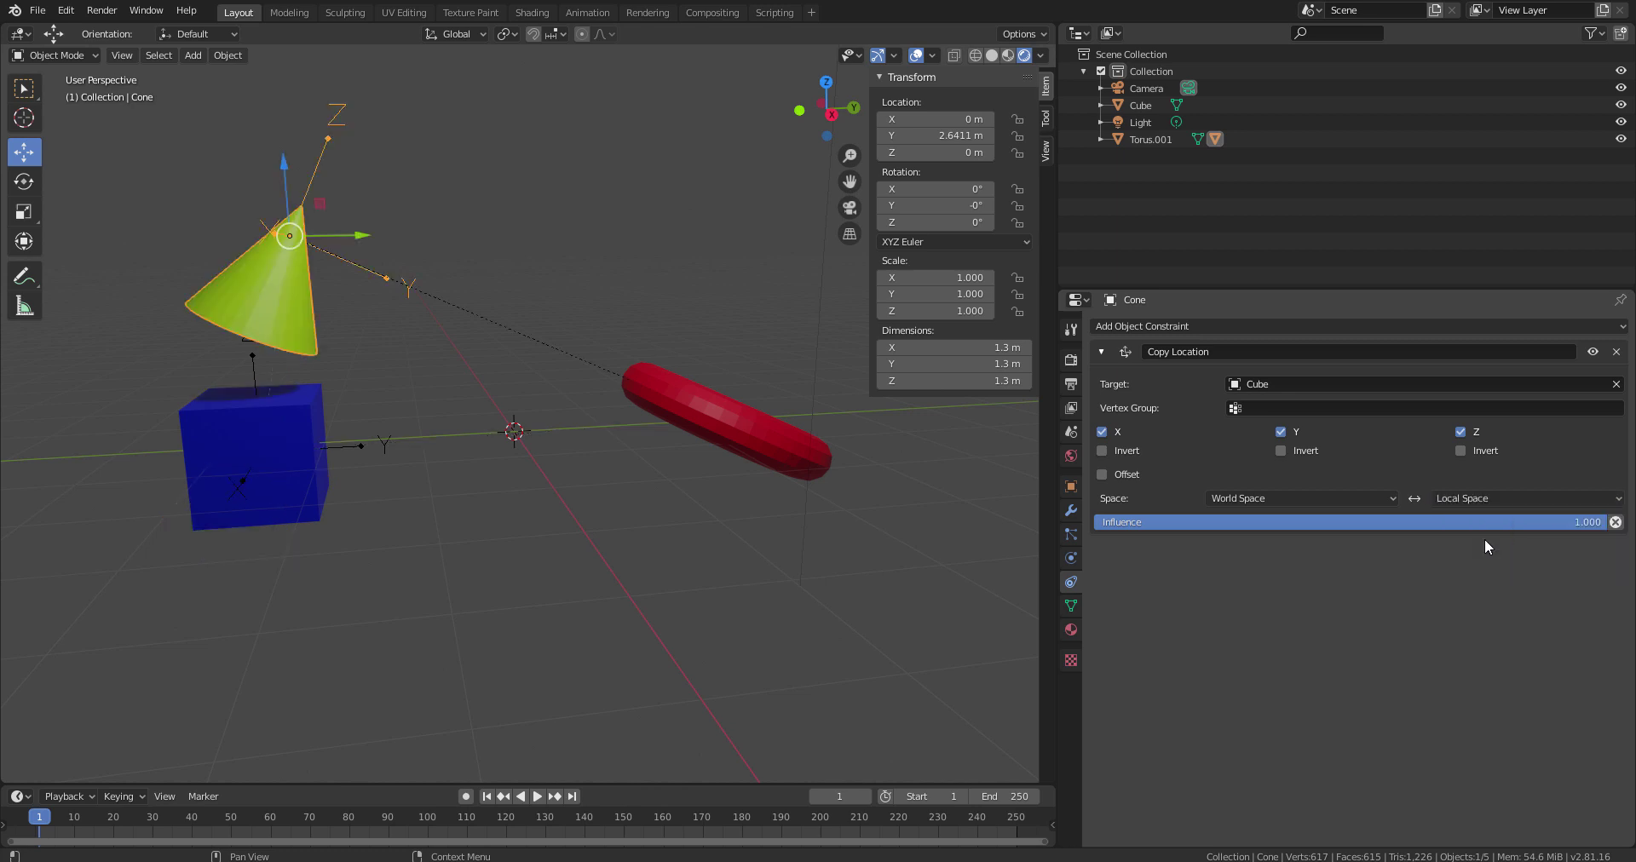
middle_drag(554, 451, 556, 437)
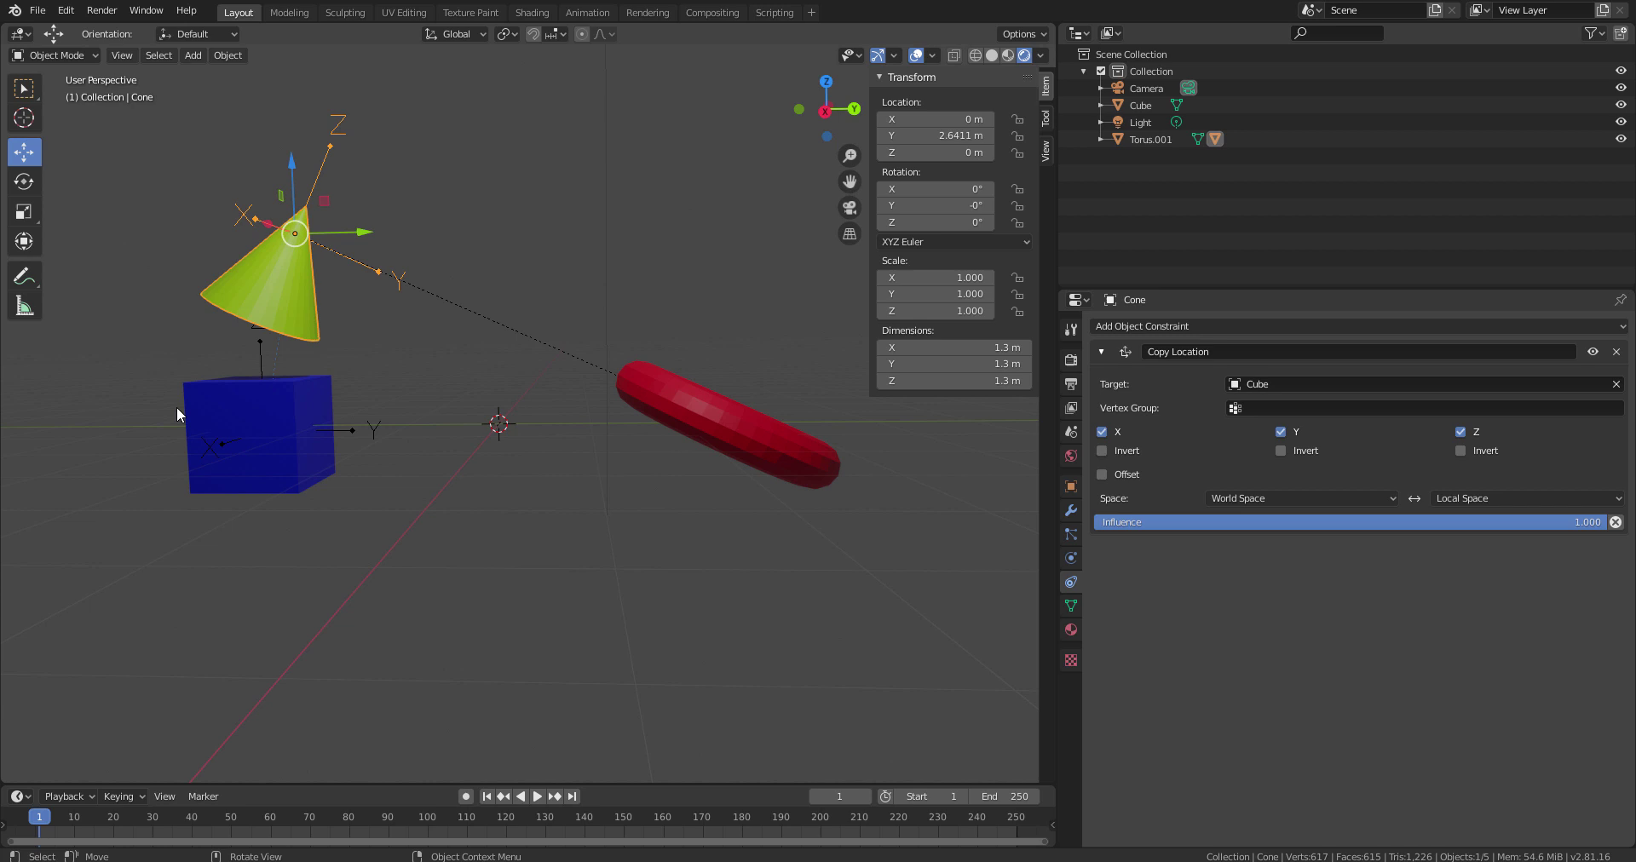
click(289, 469)
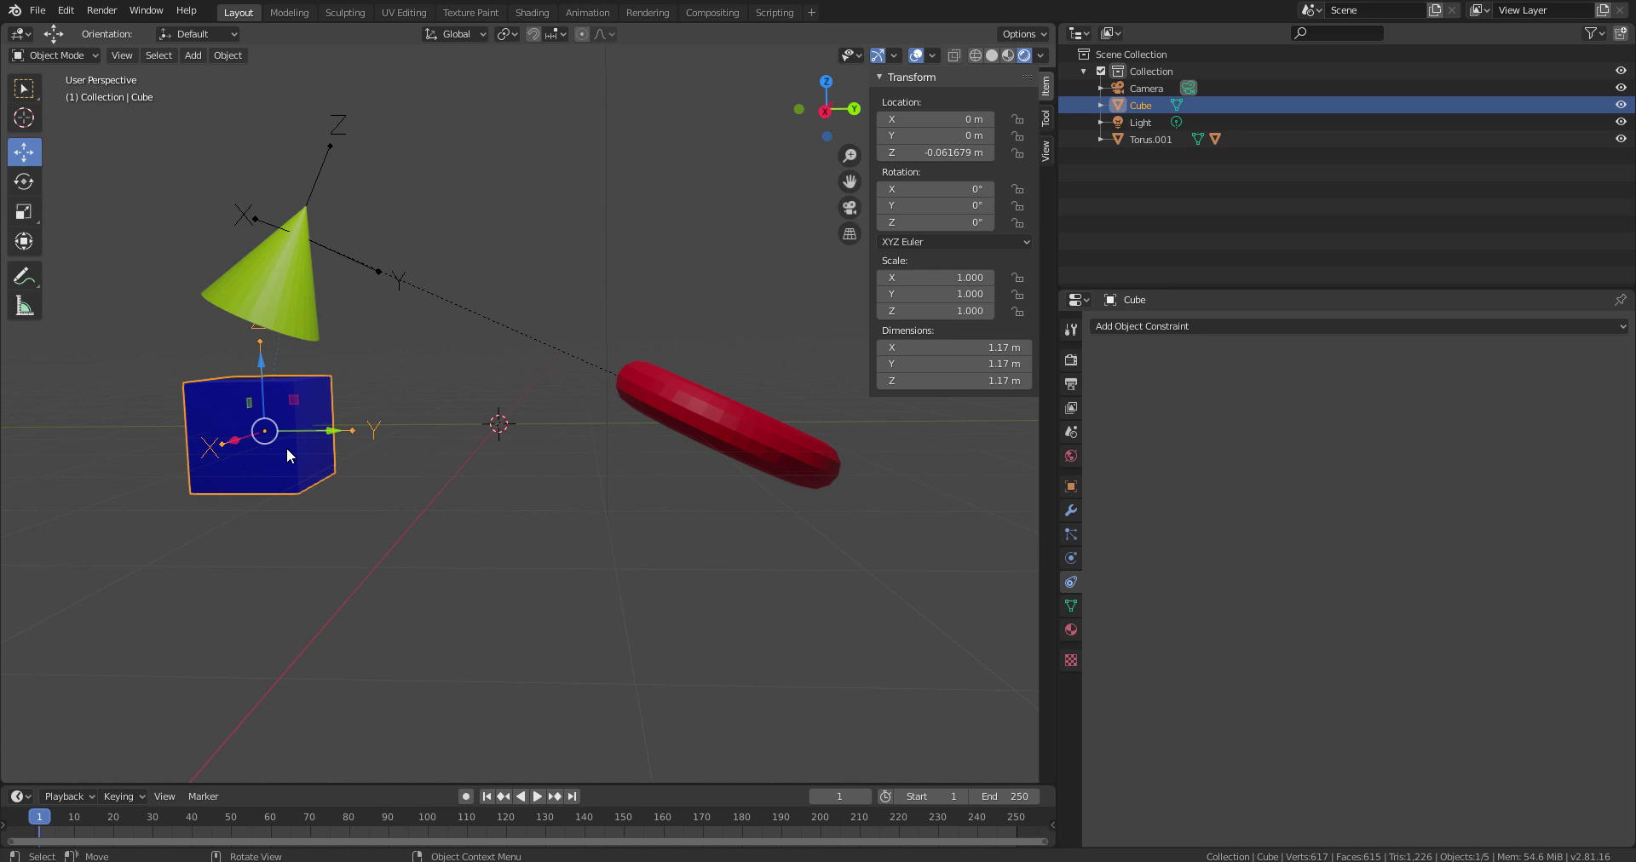
- Rotate Torus.001 about X to about -85.5°, swinging the cone with it
click(704, 428)
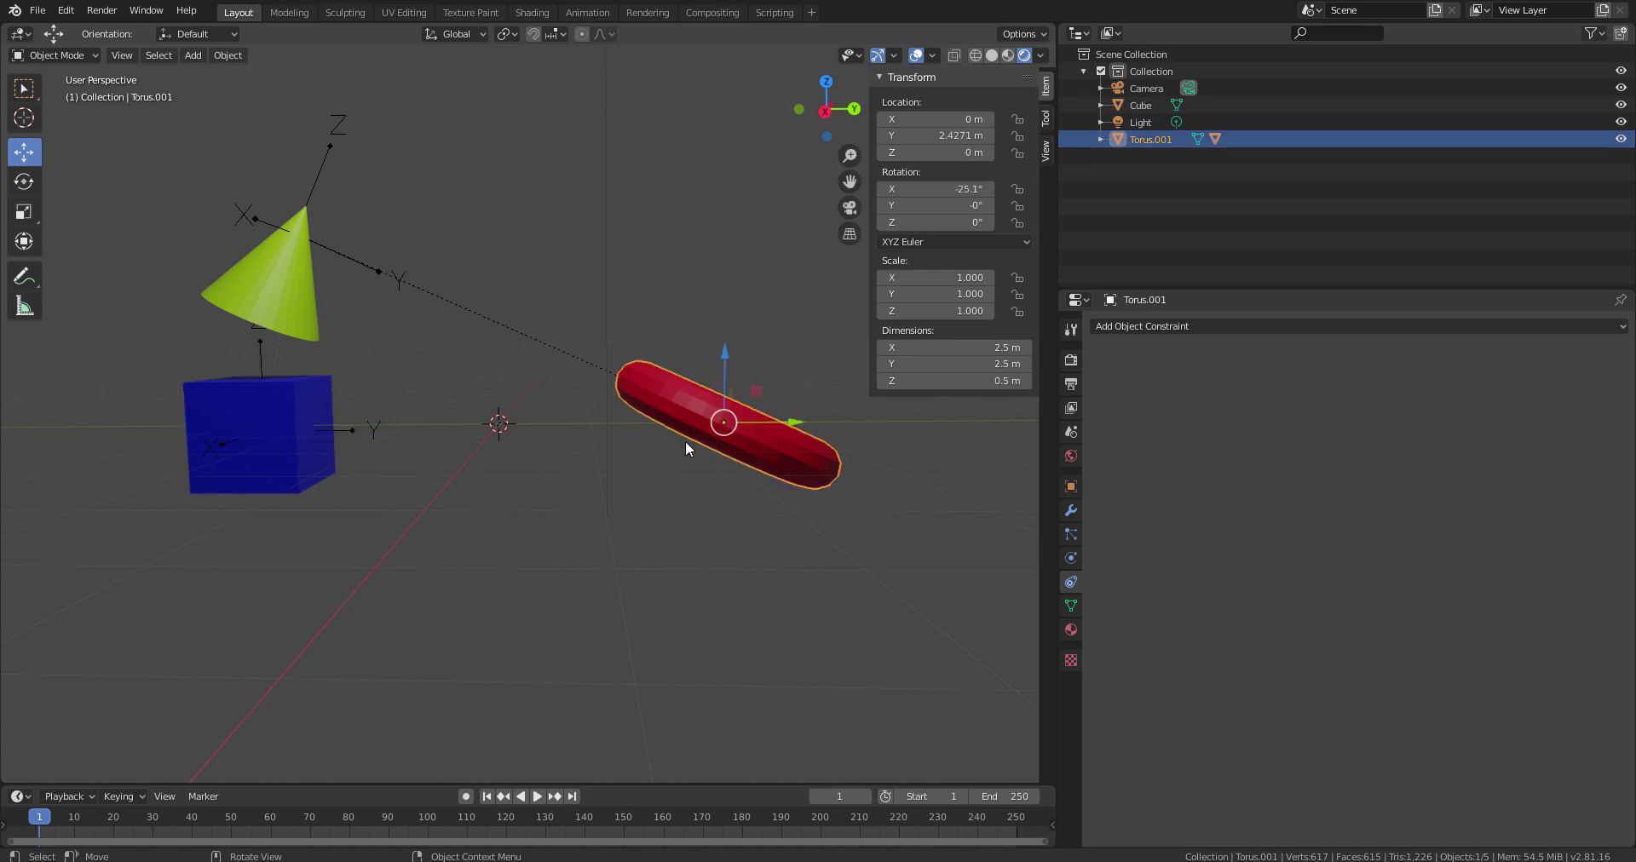
scroll(687, 446, down, 2)
middle_drag(672, 495, 634, 518)
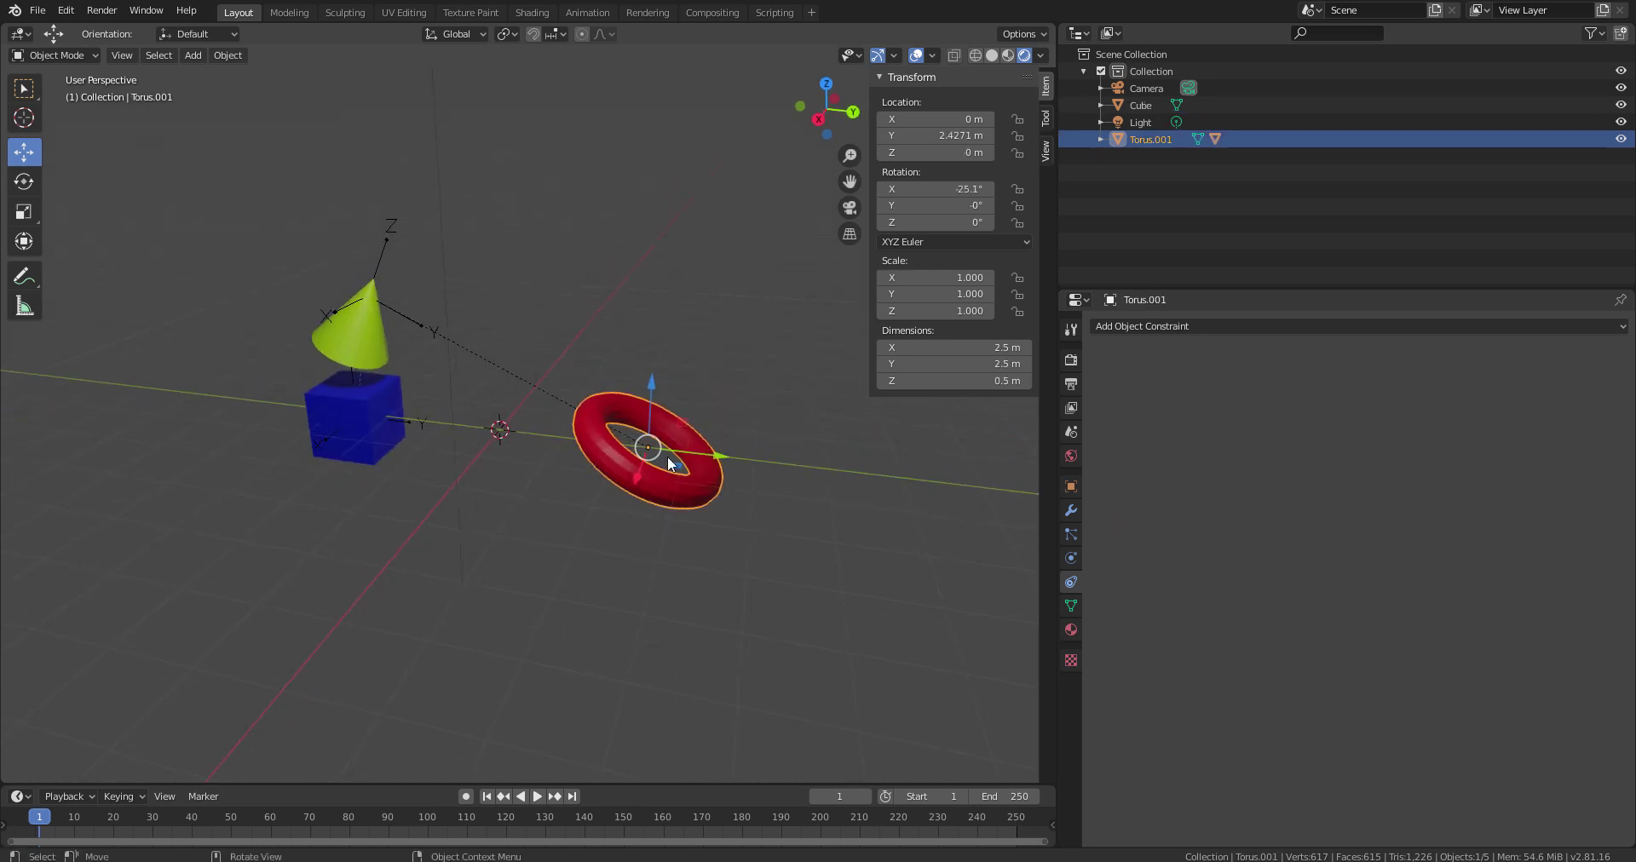
click(24, 182)
drag(677, 394, 630, 197)
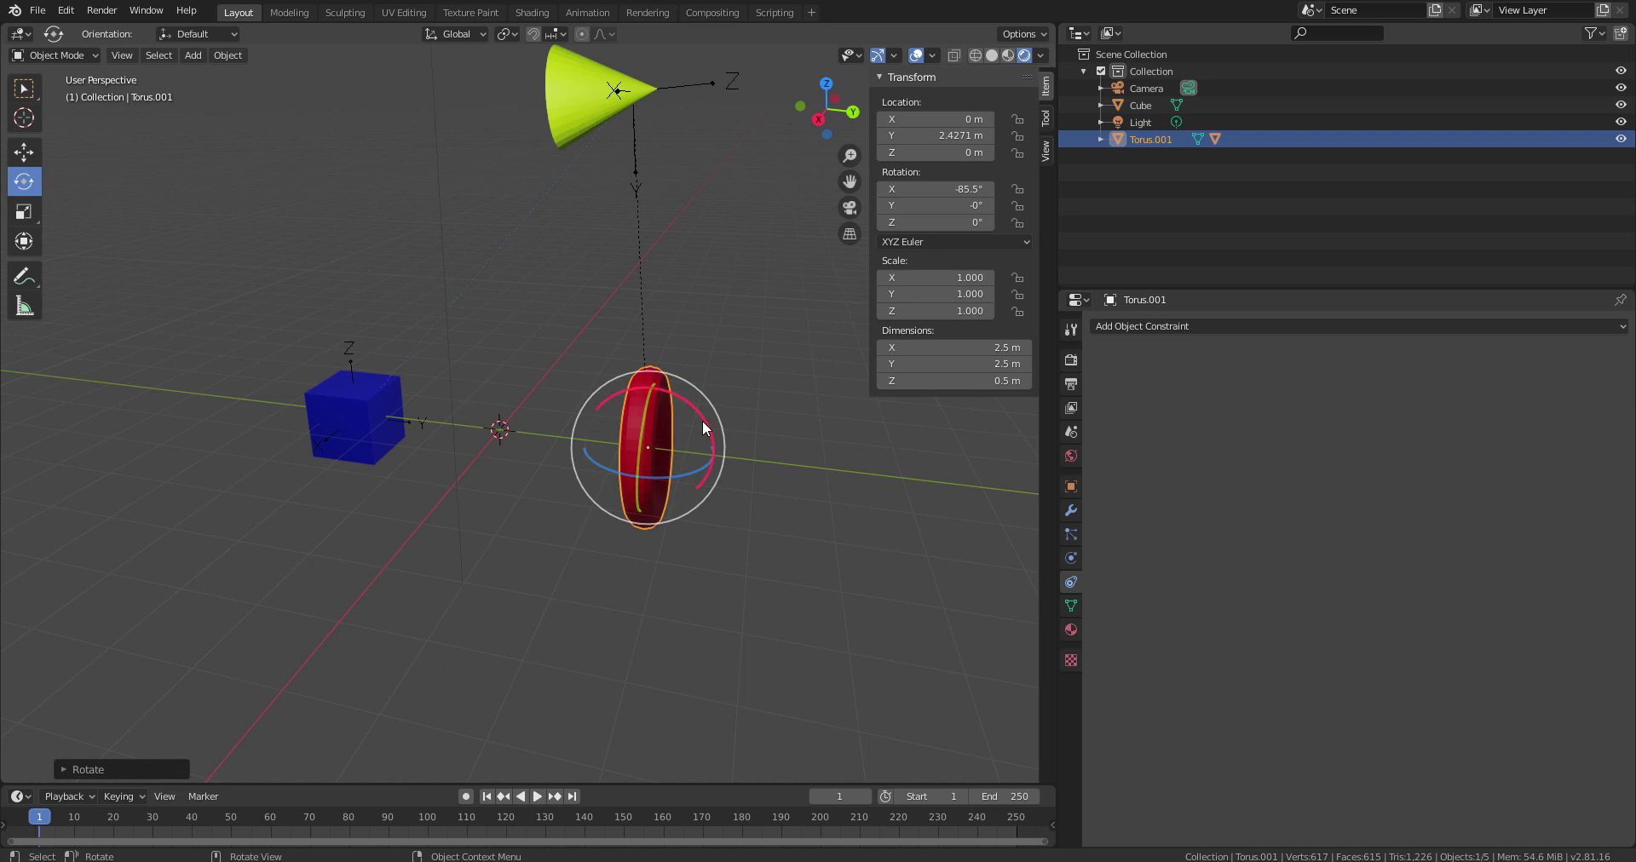
drag(707, 424, 680, 396)
- Select the cube and switch back to the Move tool
click(356, 418)
mouse_move(407, 500)
middle_down()
mouse_move(484, 480)
mouse_move(426, 509)
middle_up()
key(w)
click(24, 151)
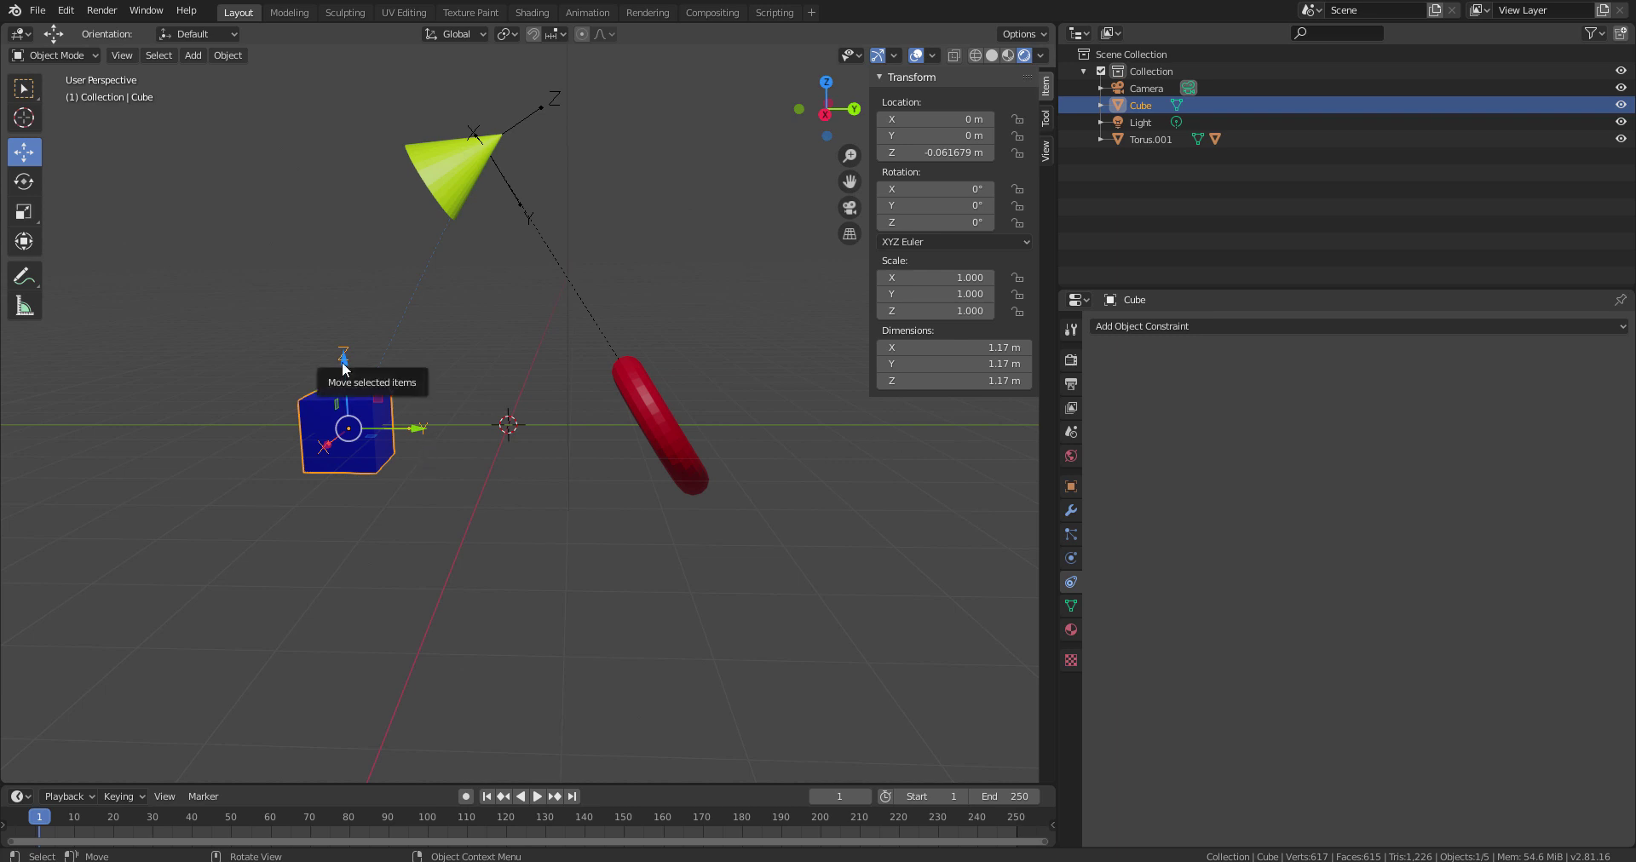
- Inspect the cone's constraint, then raise the cube to Z 1.6337 m
middle_drag(625, 176, 623, 230)
click(482, 206)
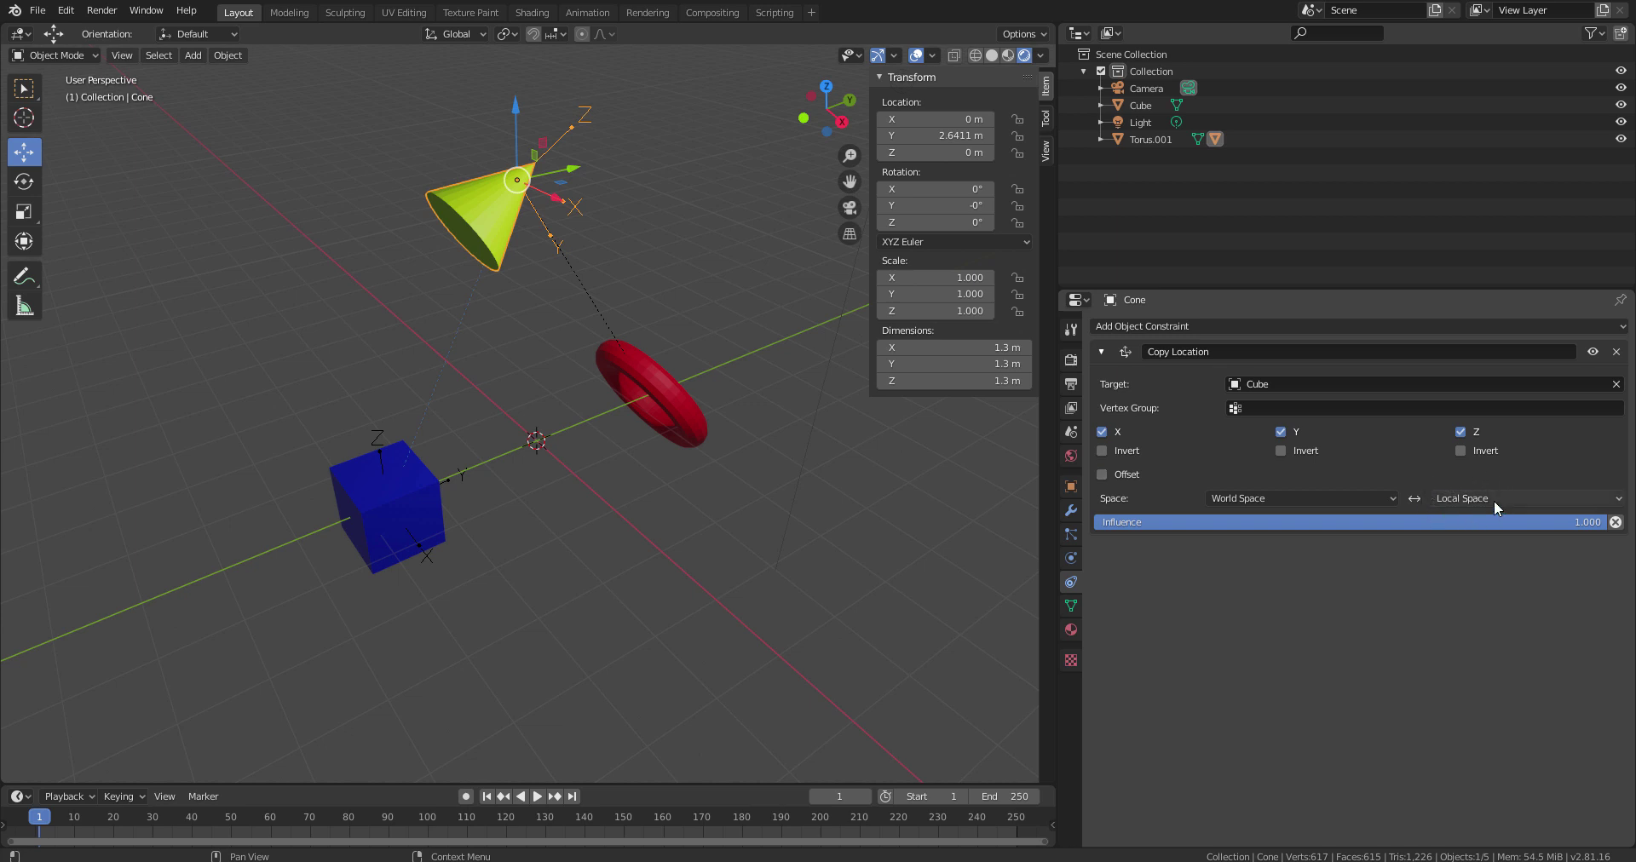
middle_drag(789, 551, 716, 537)
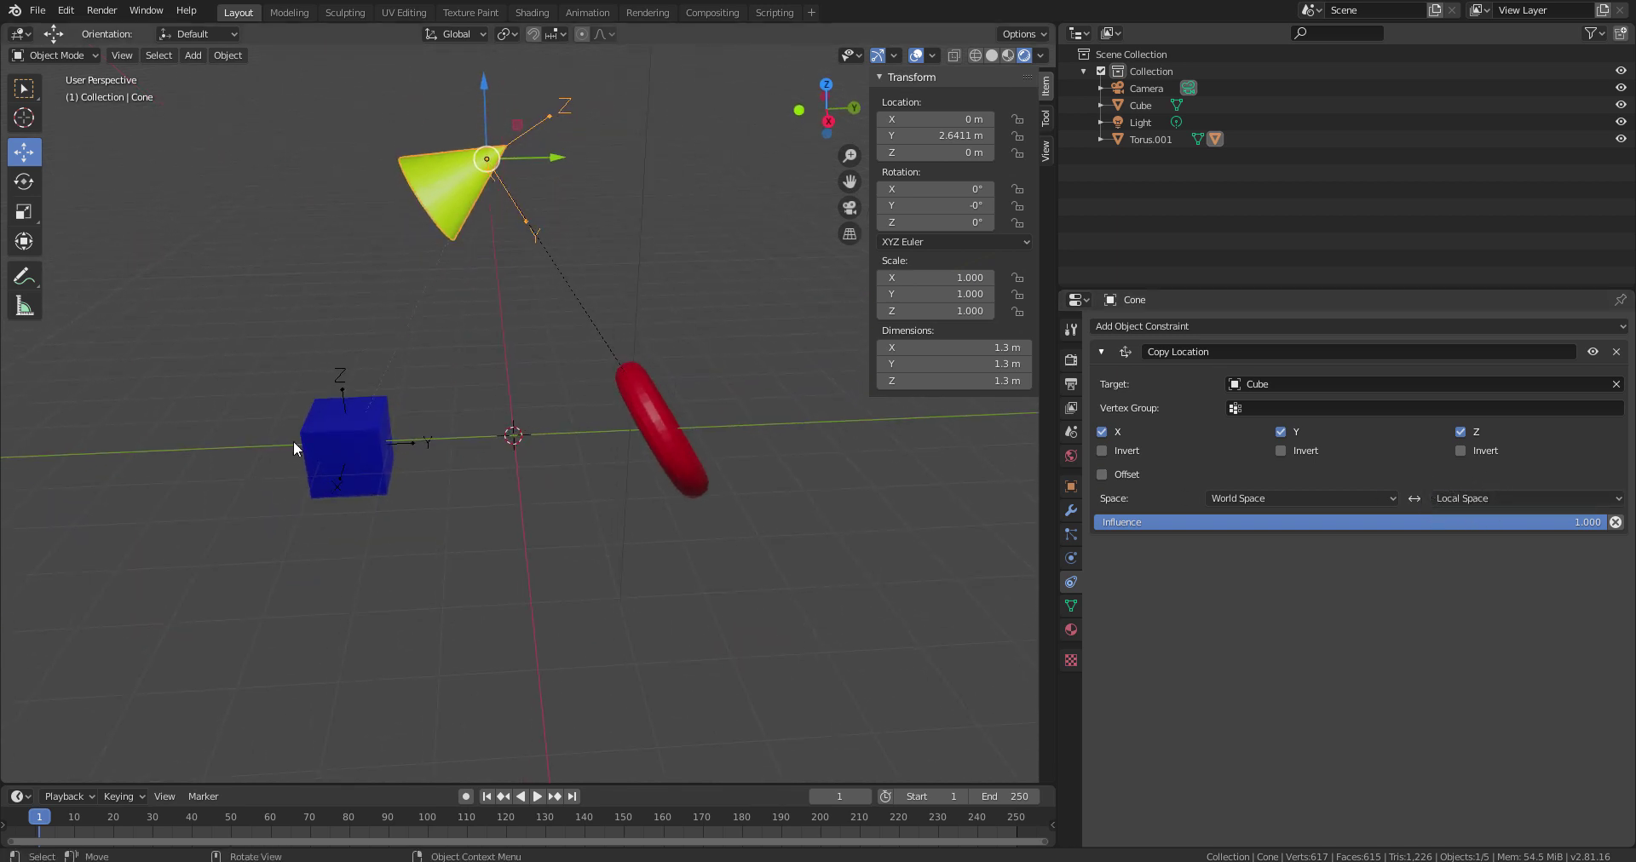
click(340, 438)
middle_drag(341, 439, 356, 355)
drag(356, 356, 506, 176)
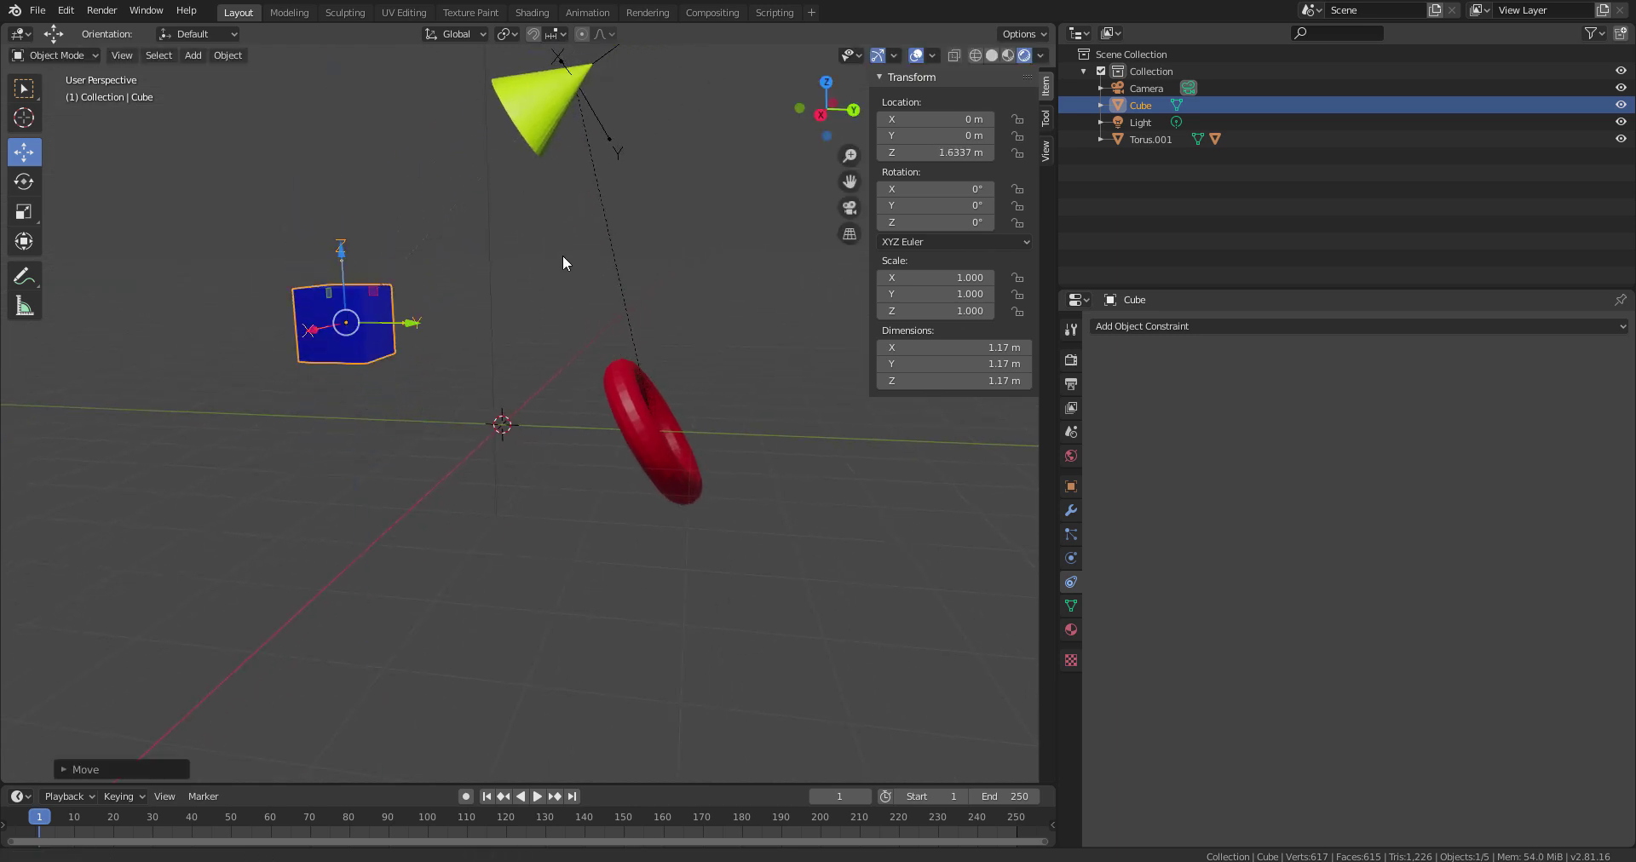
- Orbit and zoom around the cone, try raising the cube again, and undo it
scroll(562, 367, down, 5)
scroll(562, 366, up, 7)
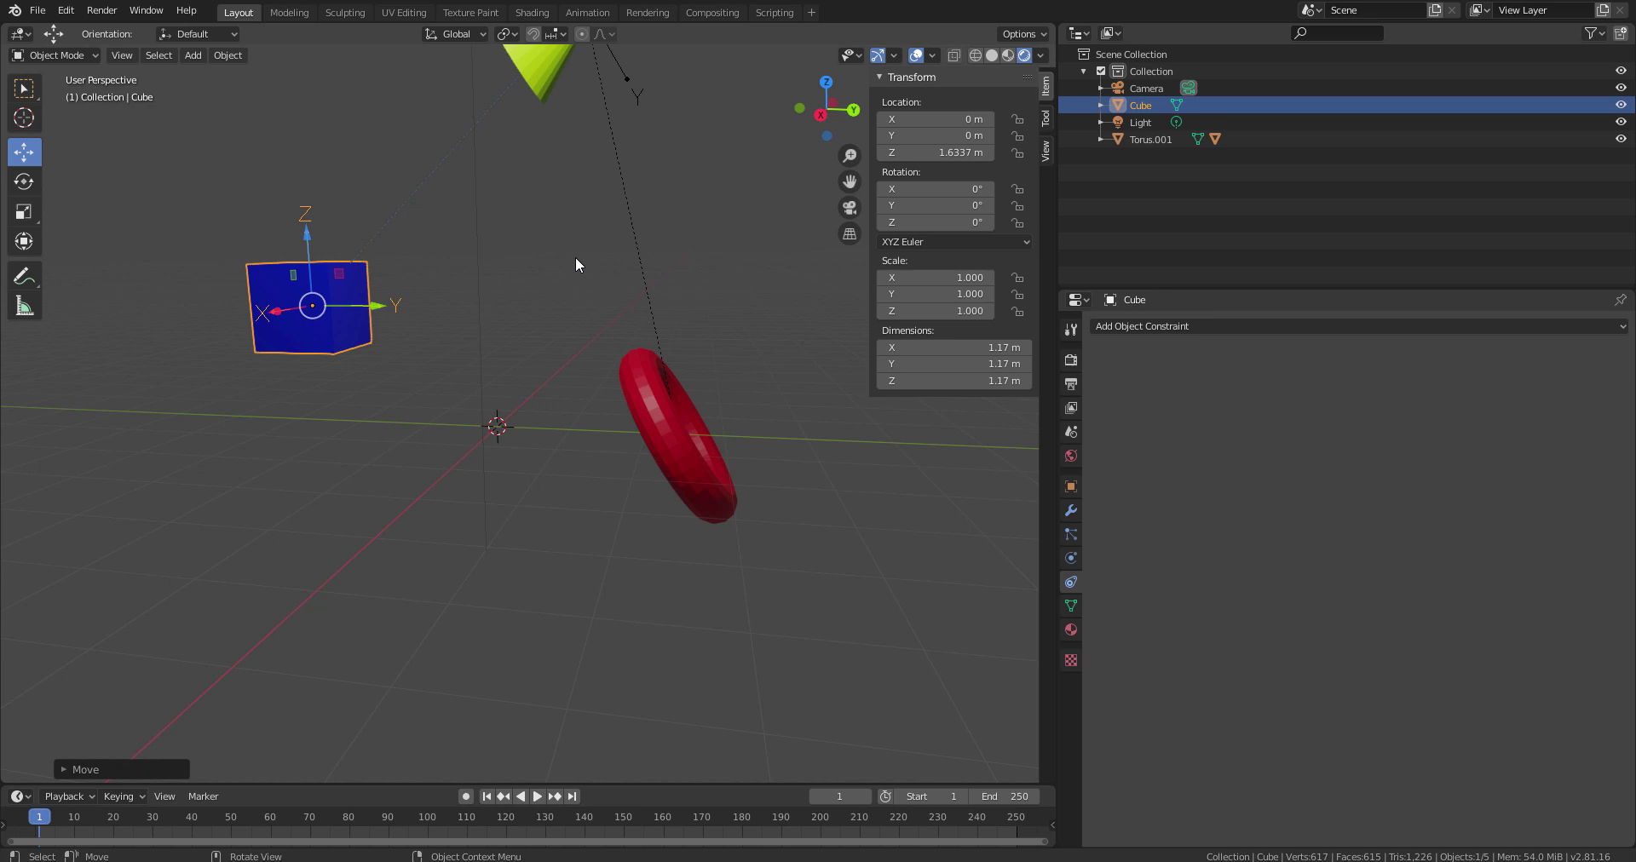
middle_drag(577, 259, 545, 360)
scroll(544, 349, down, 2)
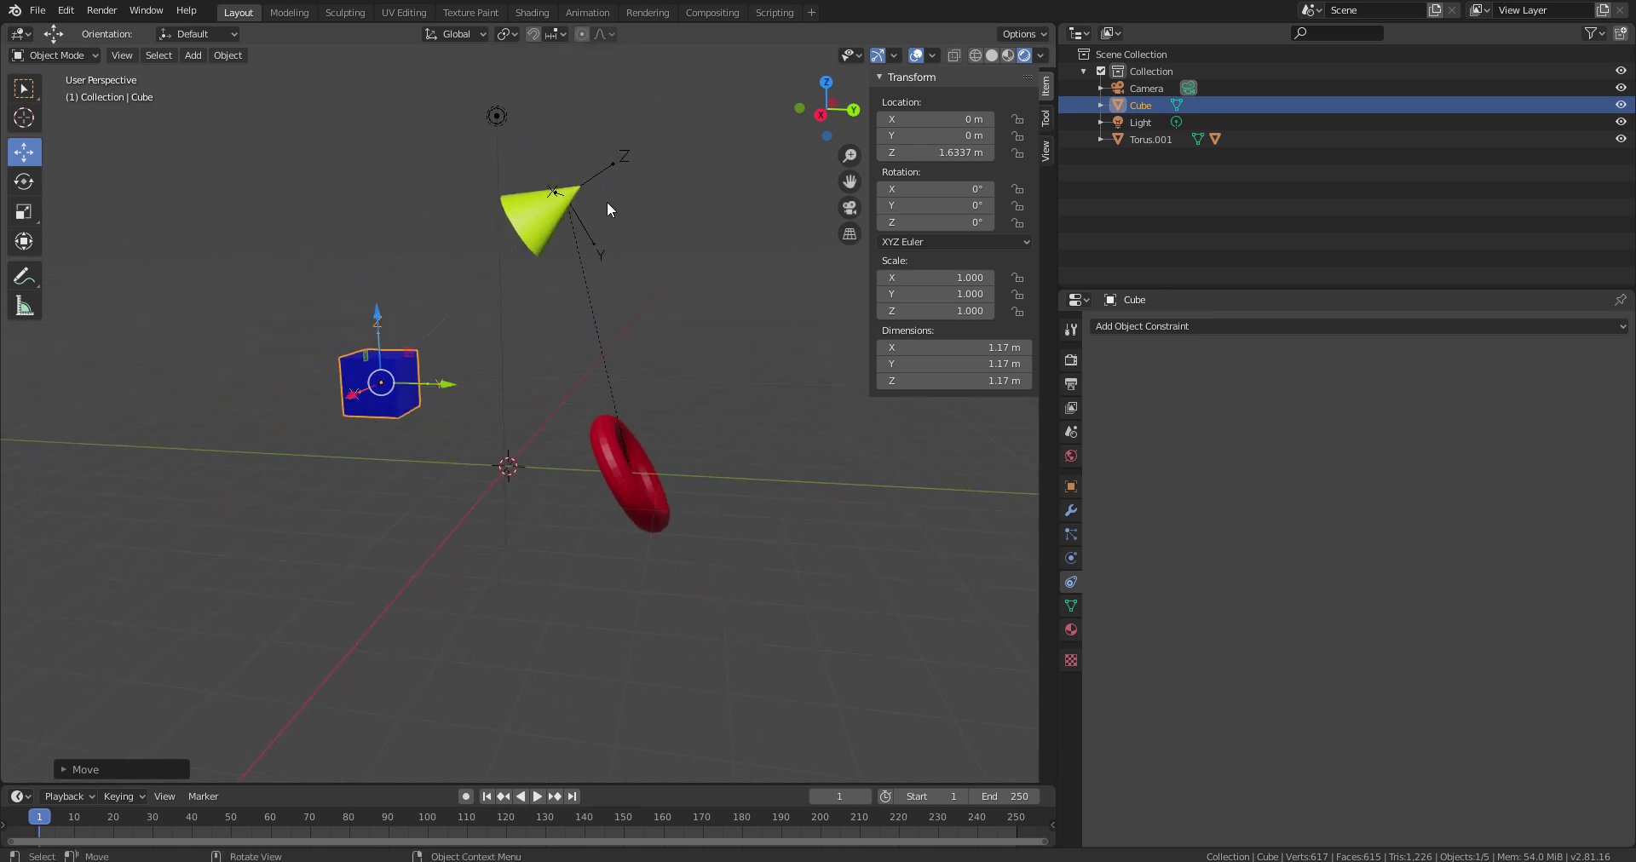
middle_drag(608, 203, 586, 180)
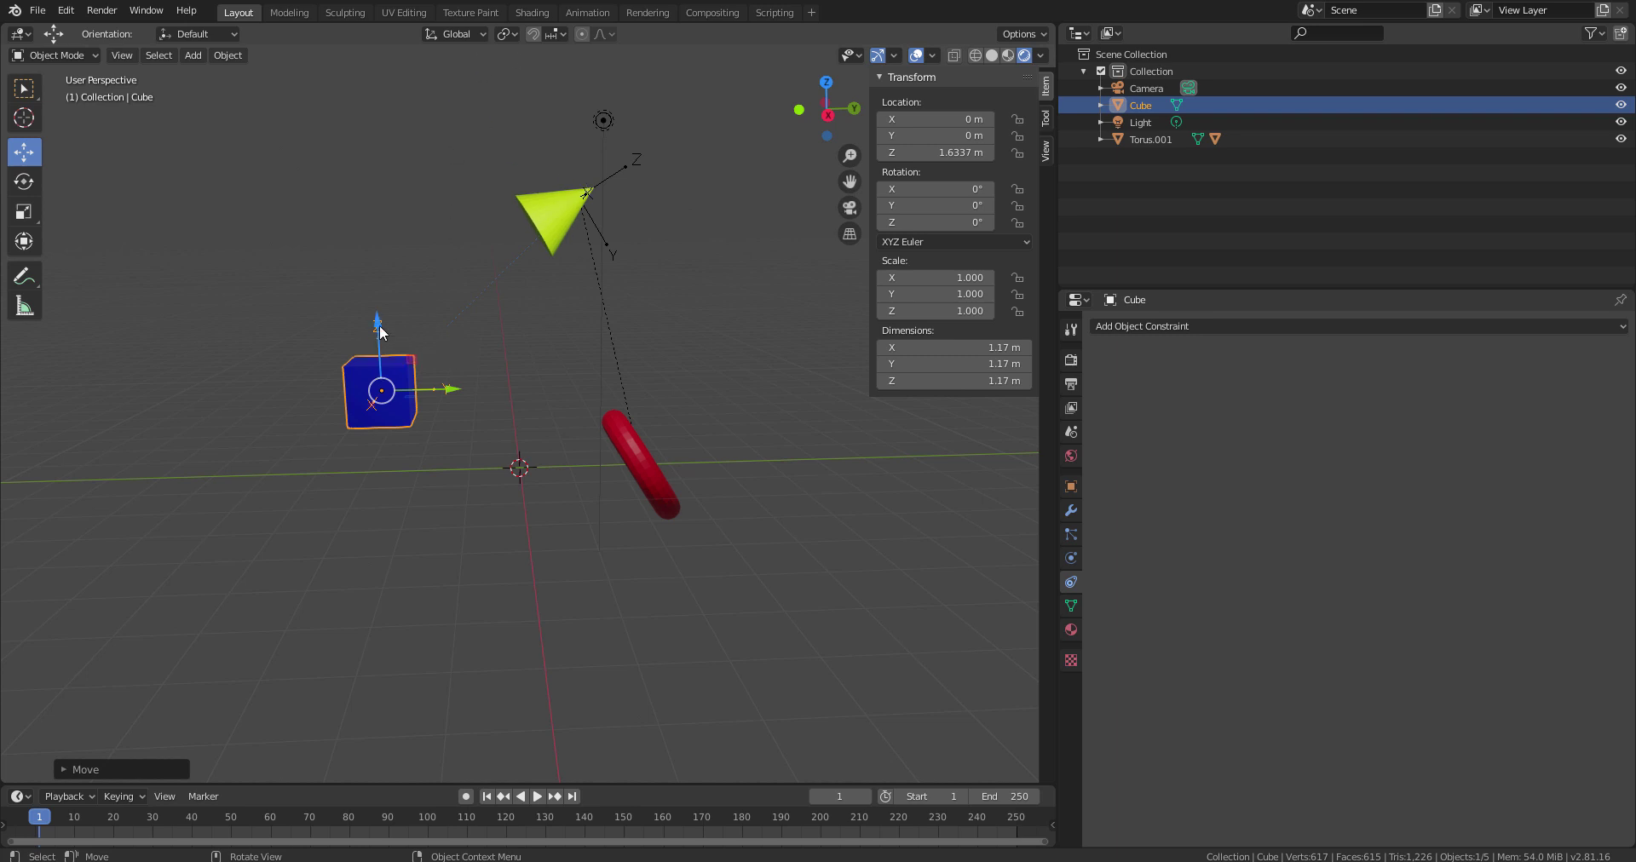
drag(378, 324, 396, 366)
key(ctrl+z)
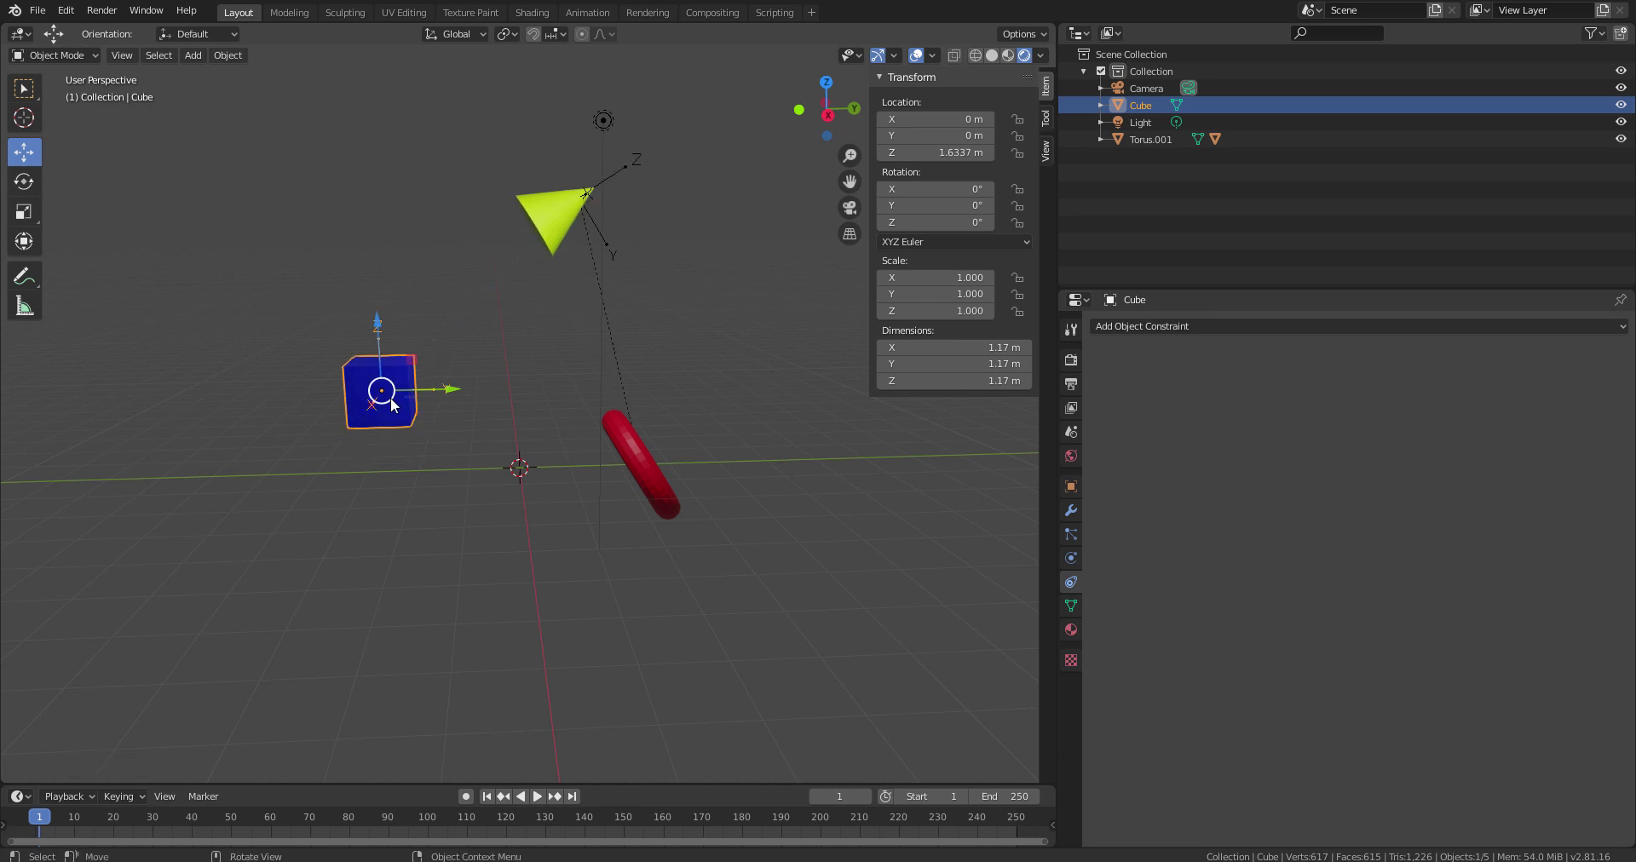
- Tilt the red torus to a new angle, swinging its child cone
click(646, 473)
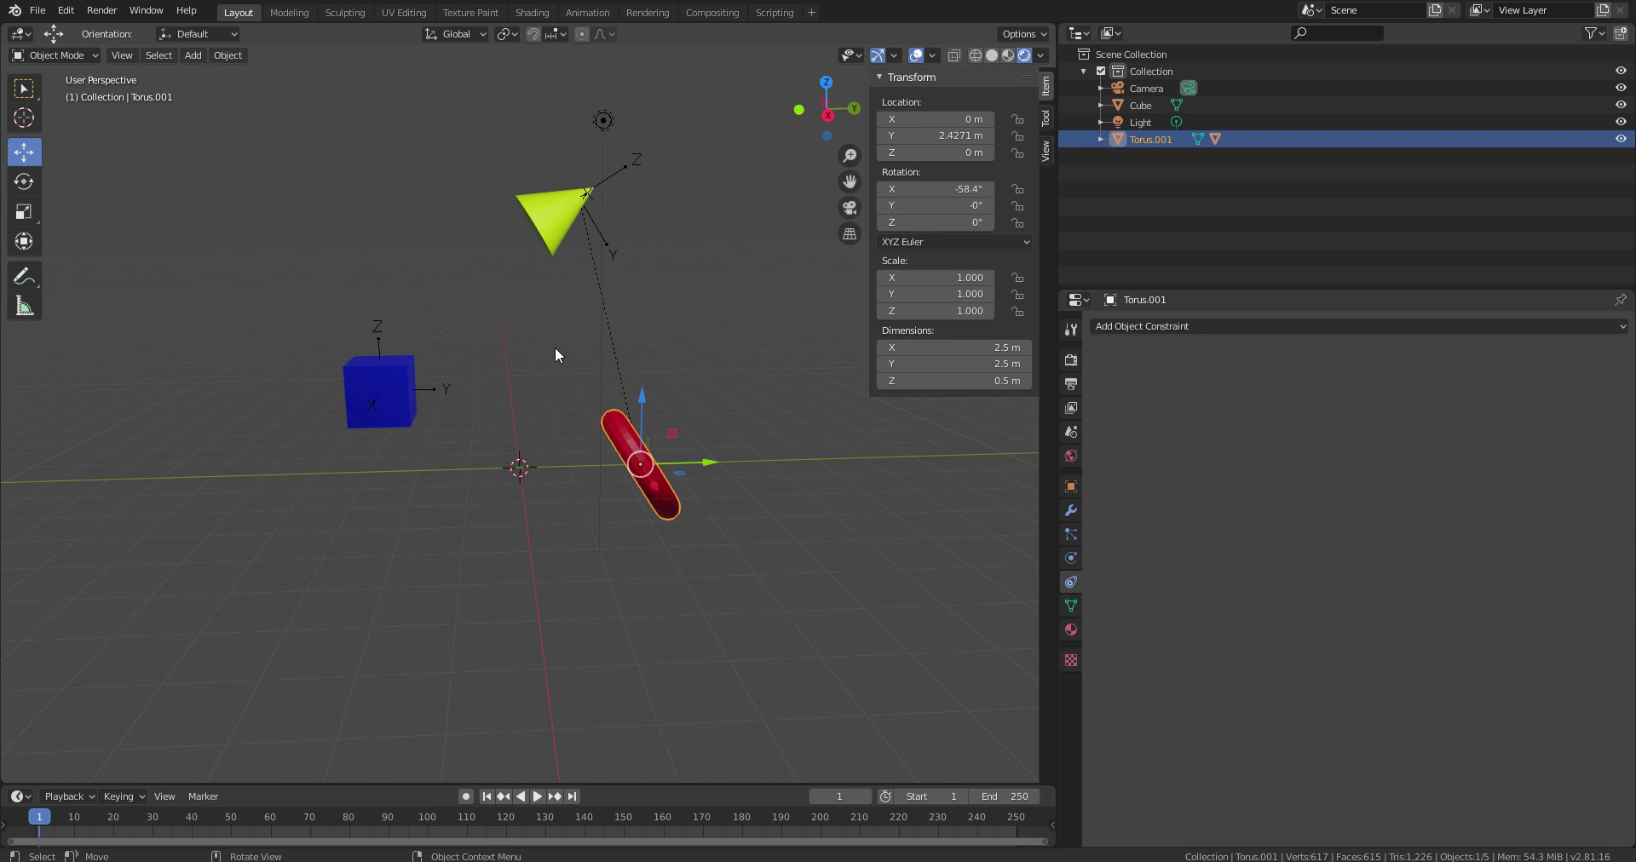
click(23, 181)
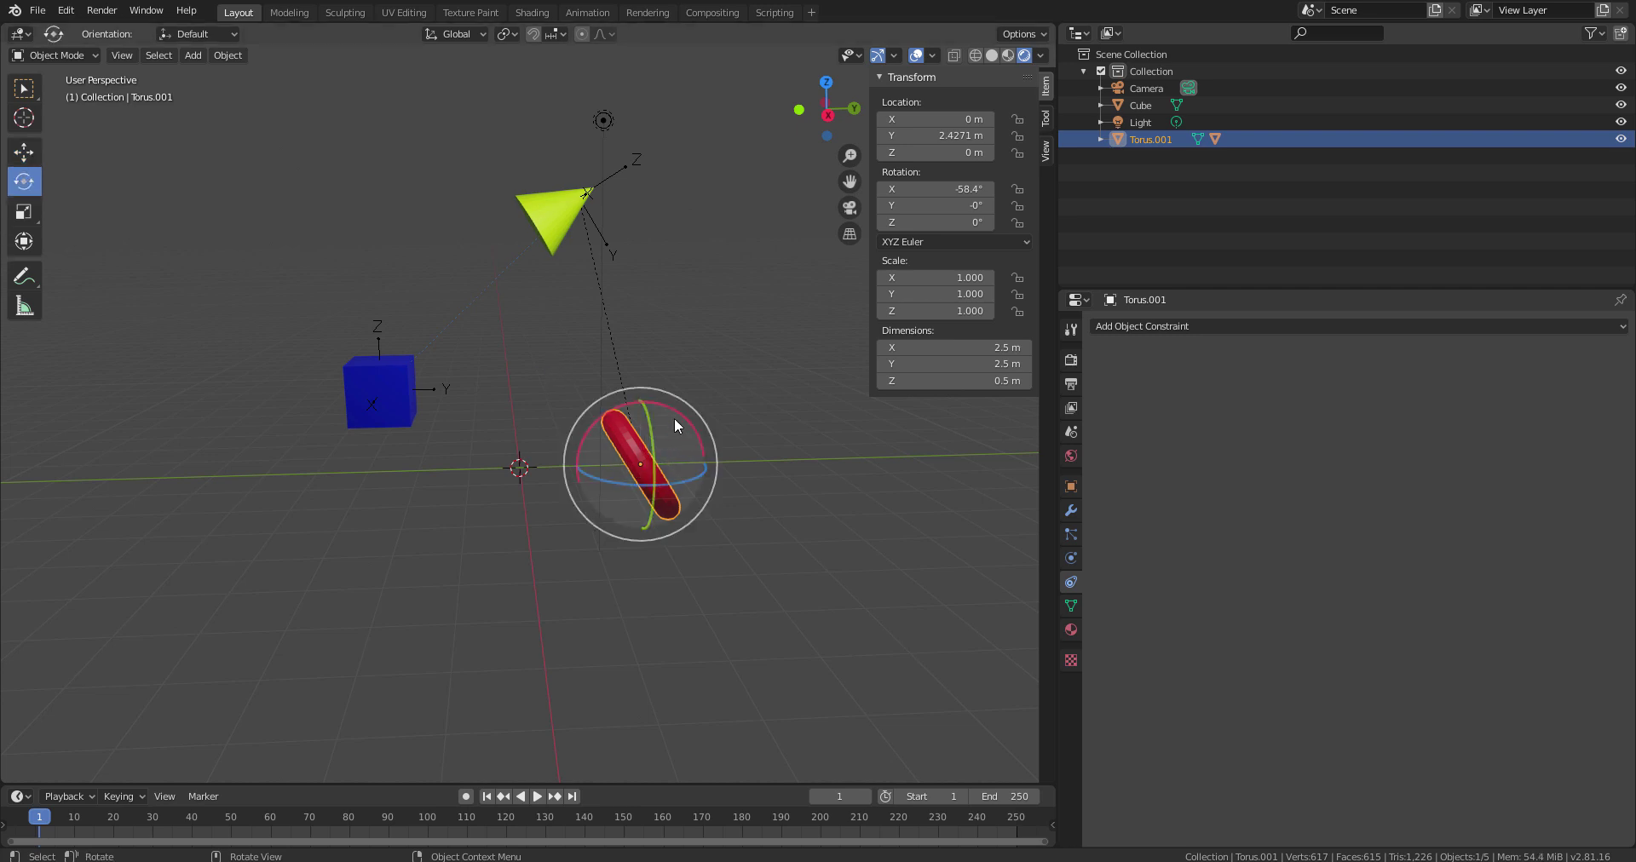
drag(672, 412, 554, 401)
- Trial-raise the cube on Z, cancel, then orbit and zoom to a perspective view
click(366, 387)
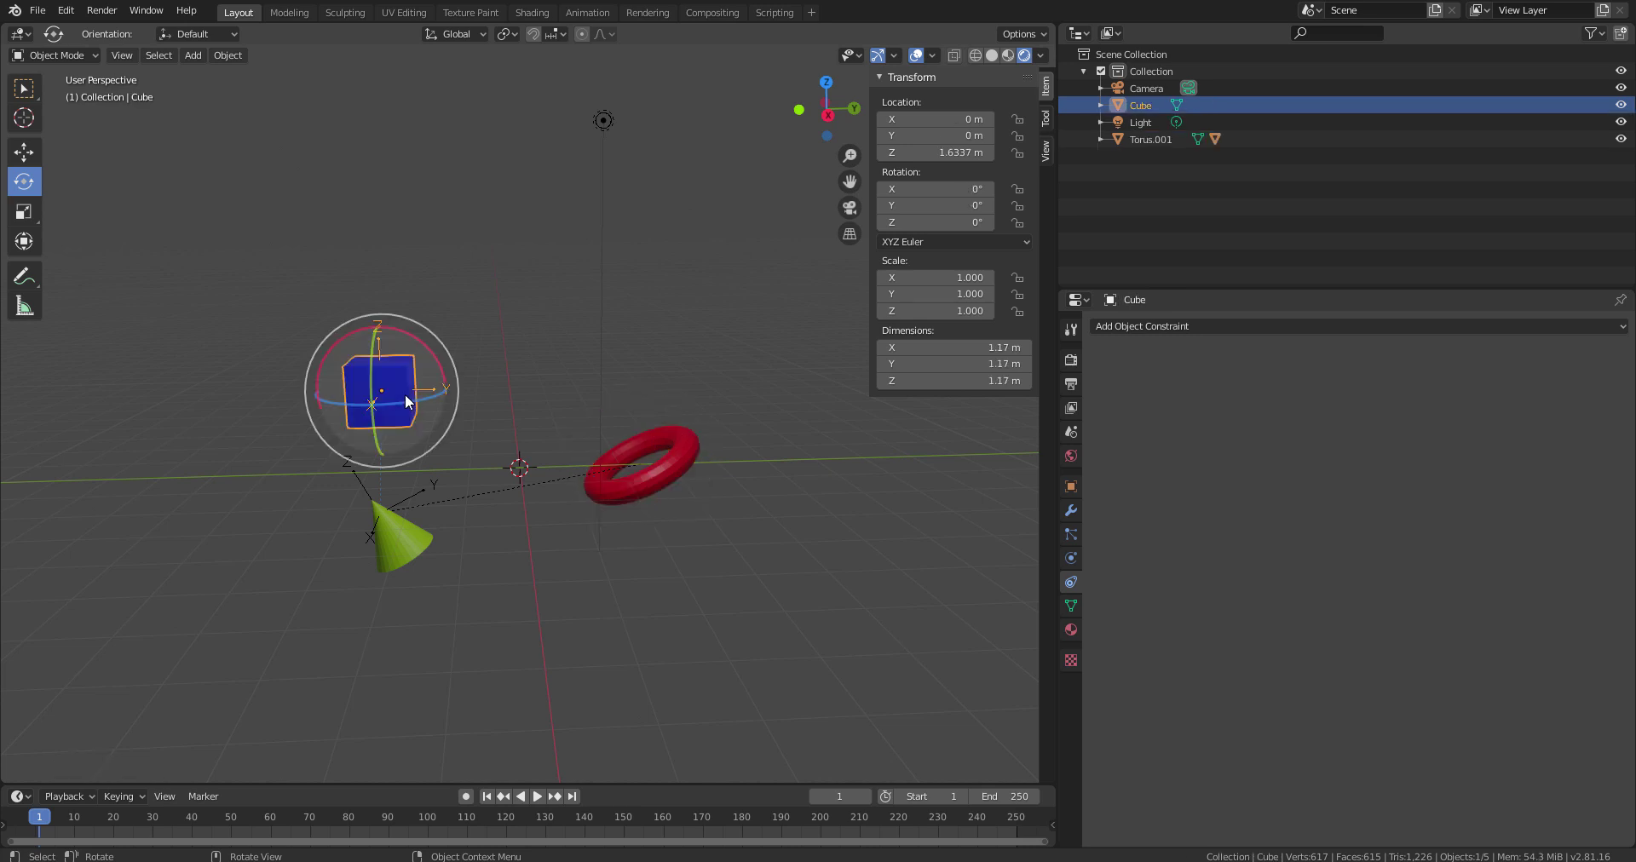
key(w)
click(24, 152)
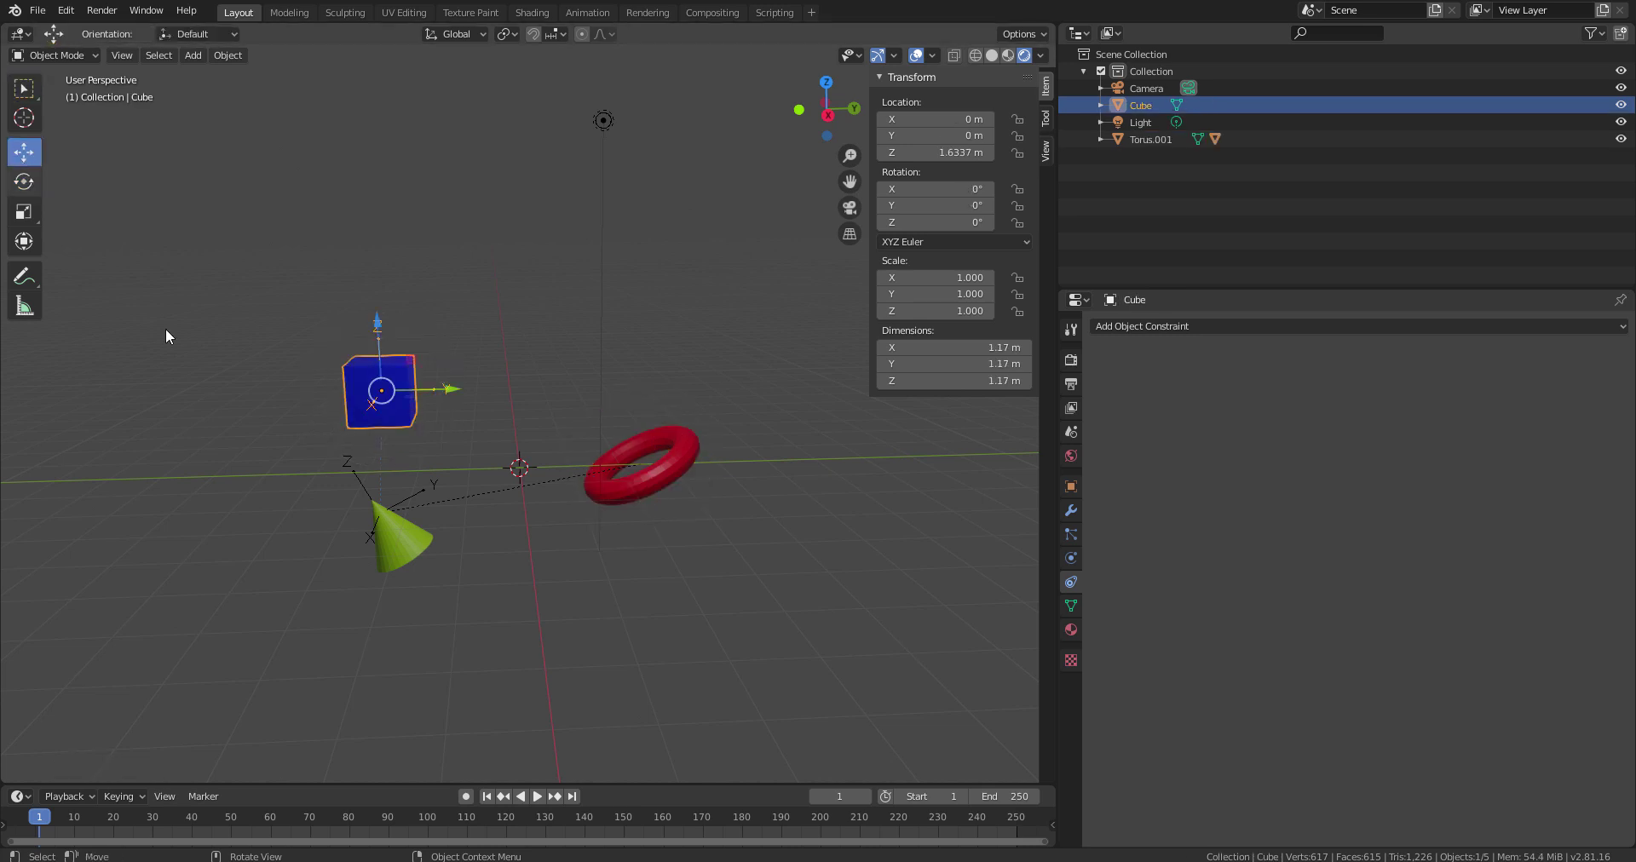
drag(378, 321, 409, 358)
right_click(409, 358)
mouse_move(508, 559)
middle_down()
mouse_move(554, 511)
mouse_move(486, 516)
mouse_move(478, 564)
middle_up()
middle_drag(651, 521, 601, 517)
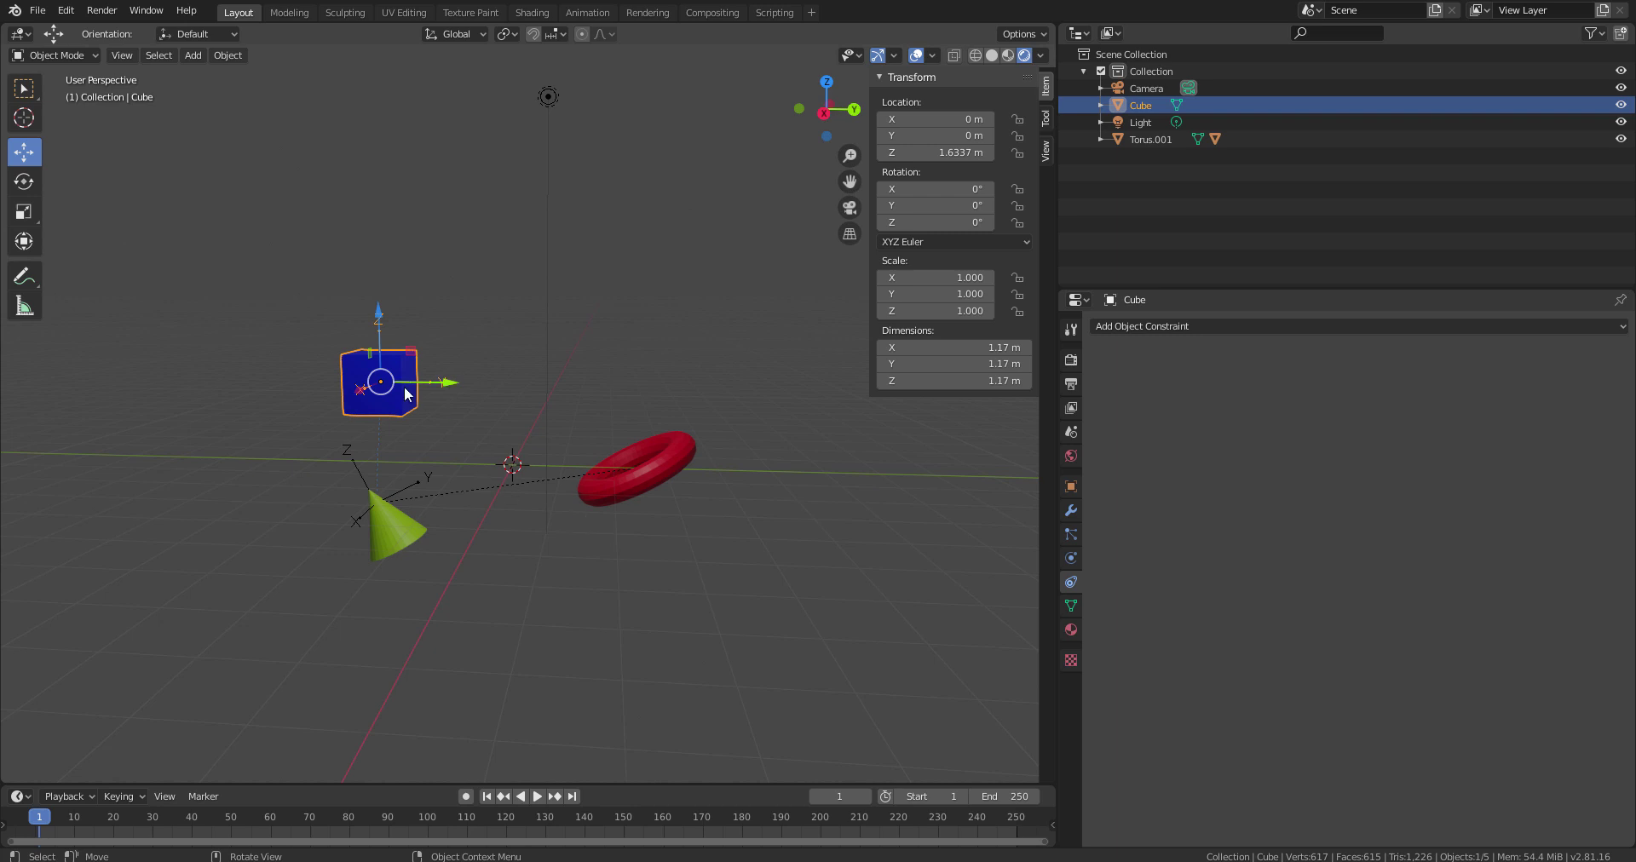
scroll(412, 412, up, 2)
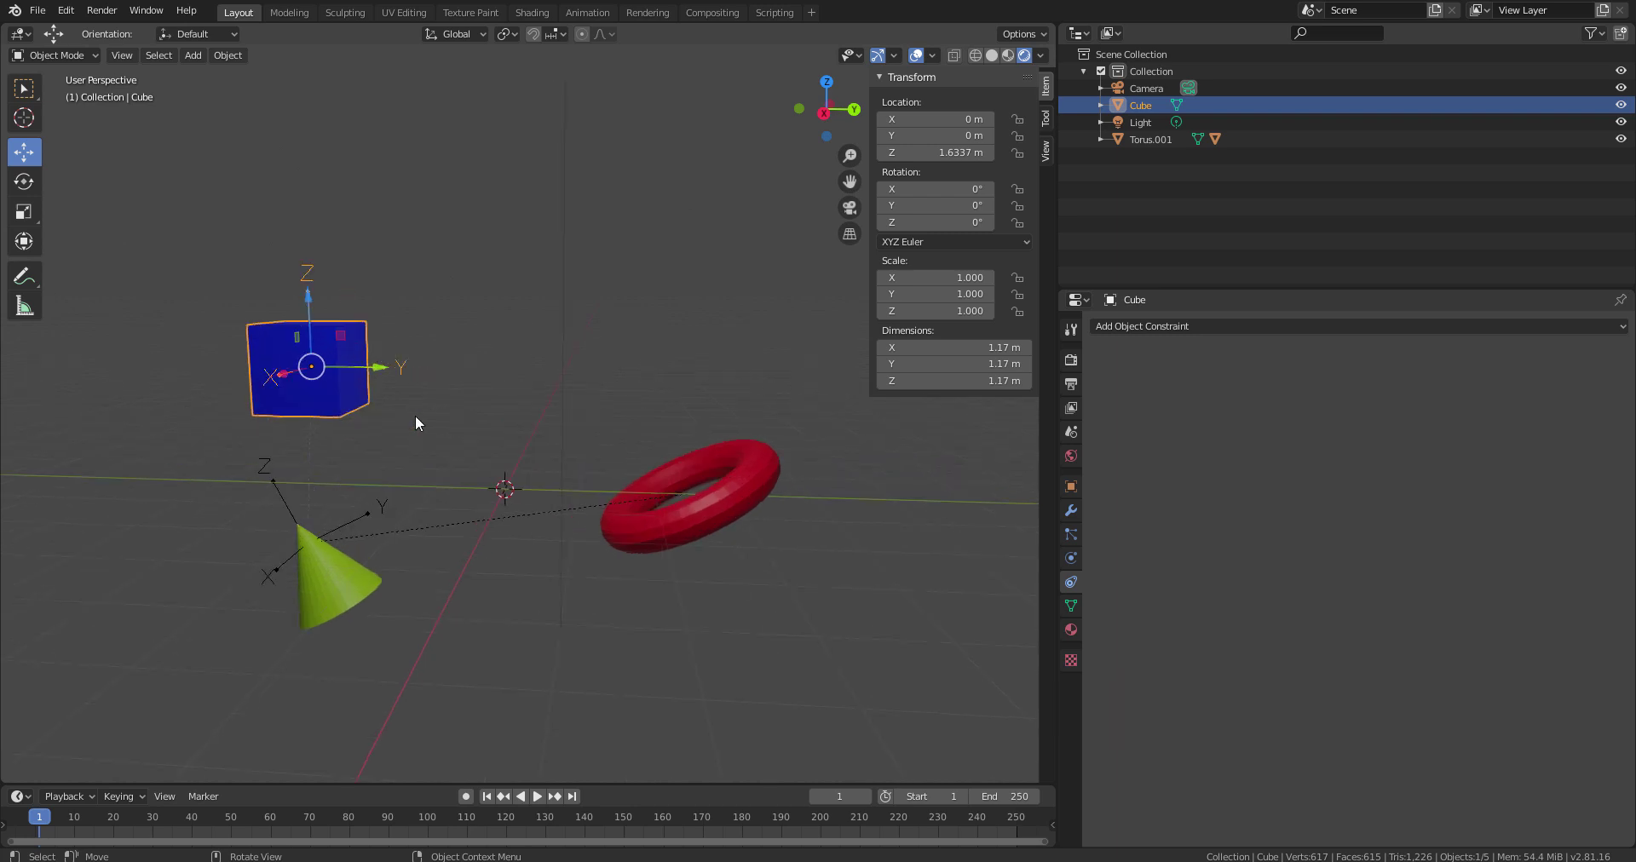
- Tilt the blue cube to -46.6° about its X axis with the Rotate tool
click(40, 186)
drag(364, 332, 376, 379)
middle_drag(375, 378, 535, 371)
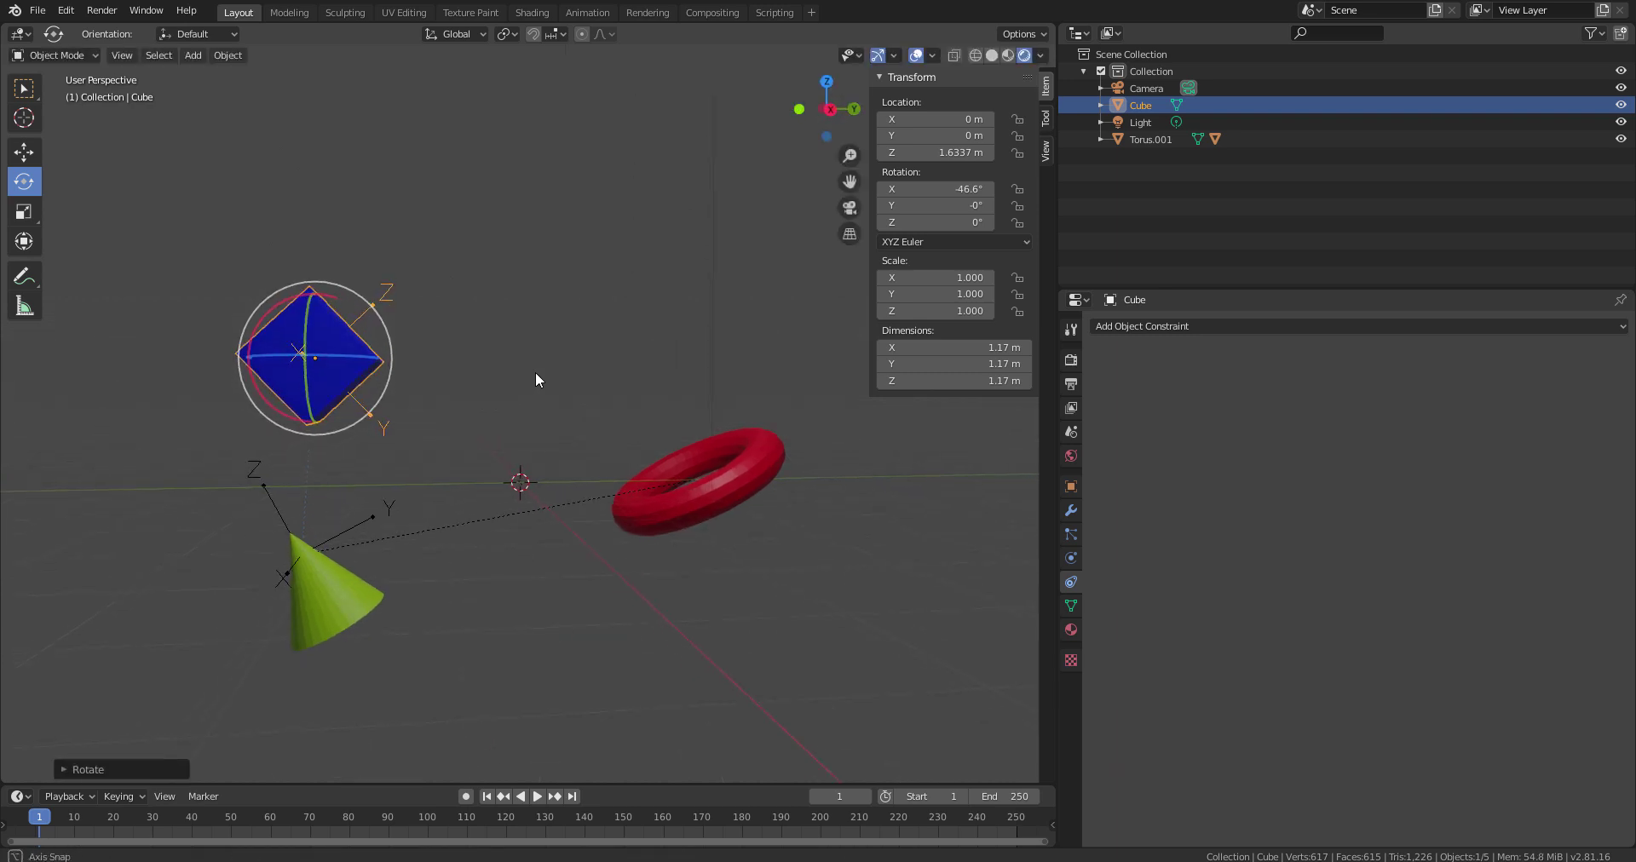
middle_drag(641, 443, 426, 406)
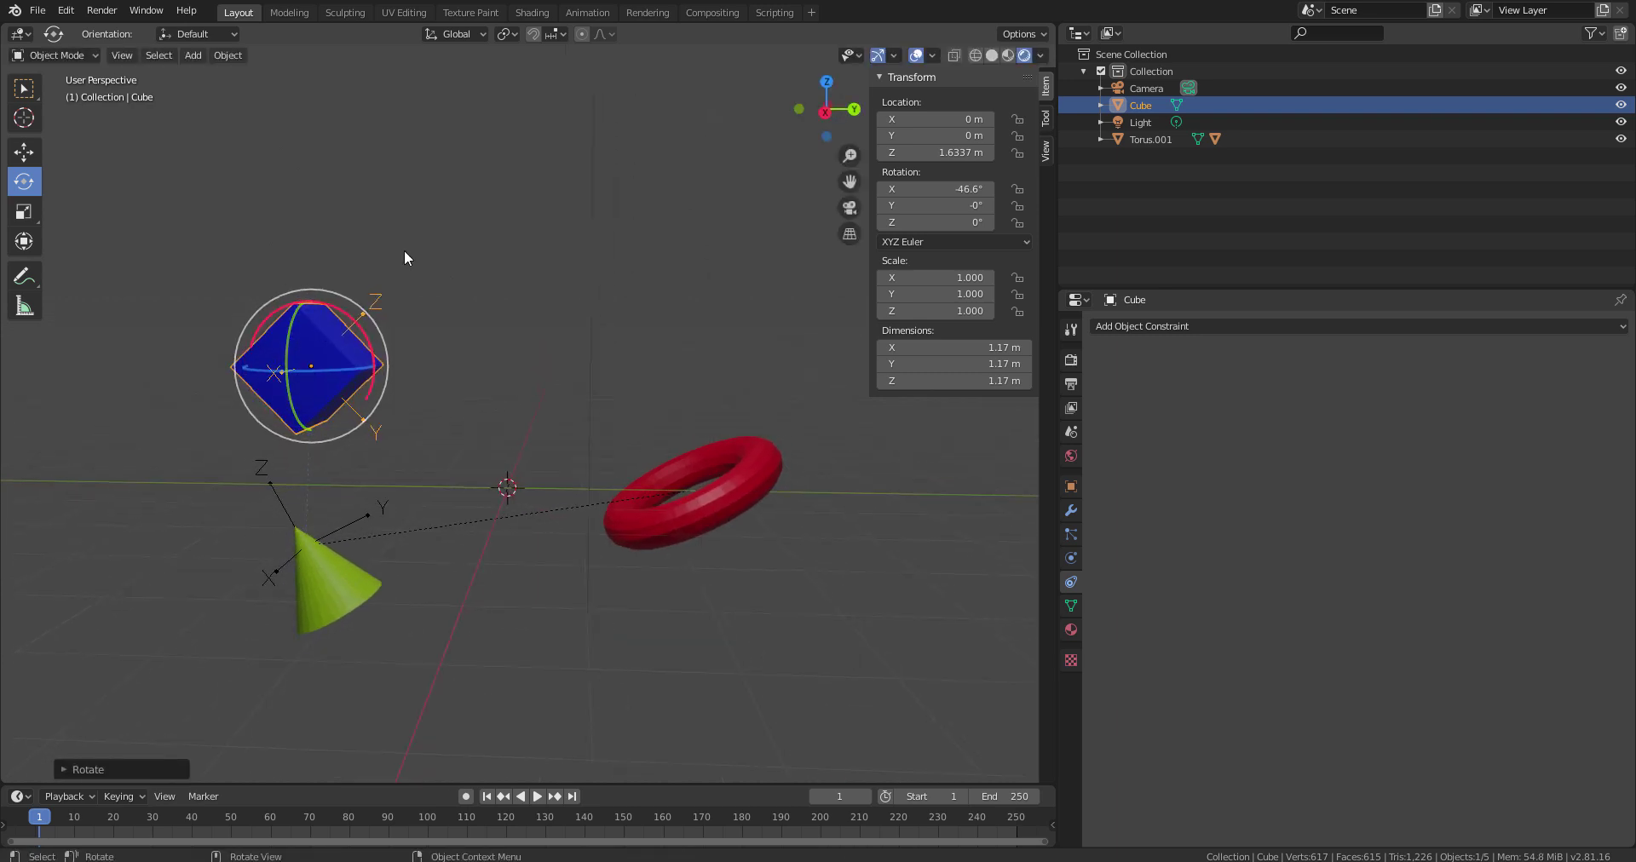
- Rotate the red torus to 27.8° about X, then reselect the cube
click(726, 503)
mouse_move(711, 431)
mouse_down()
mouse_move(733, 486)
mouse_move(708, 436)
mouse_up()
middle_drag(503, 447, 525, 446)
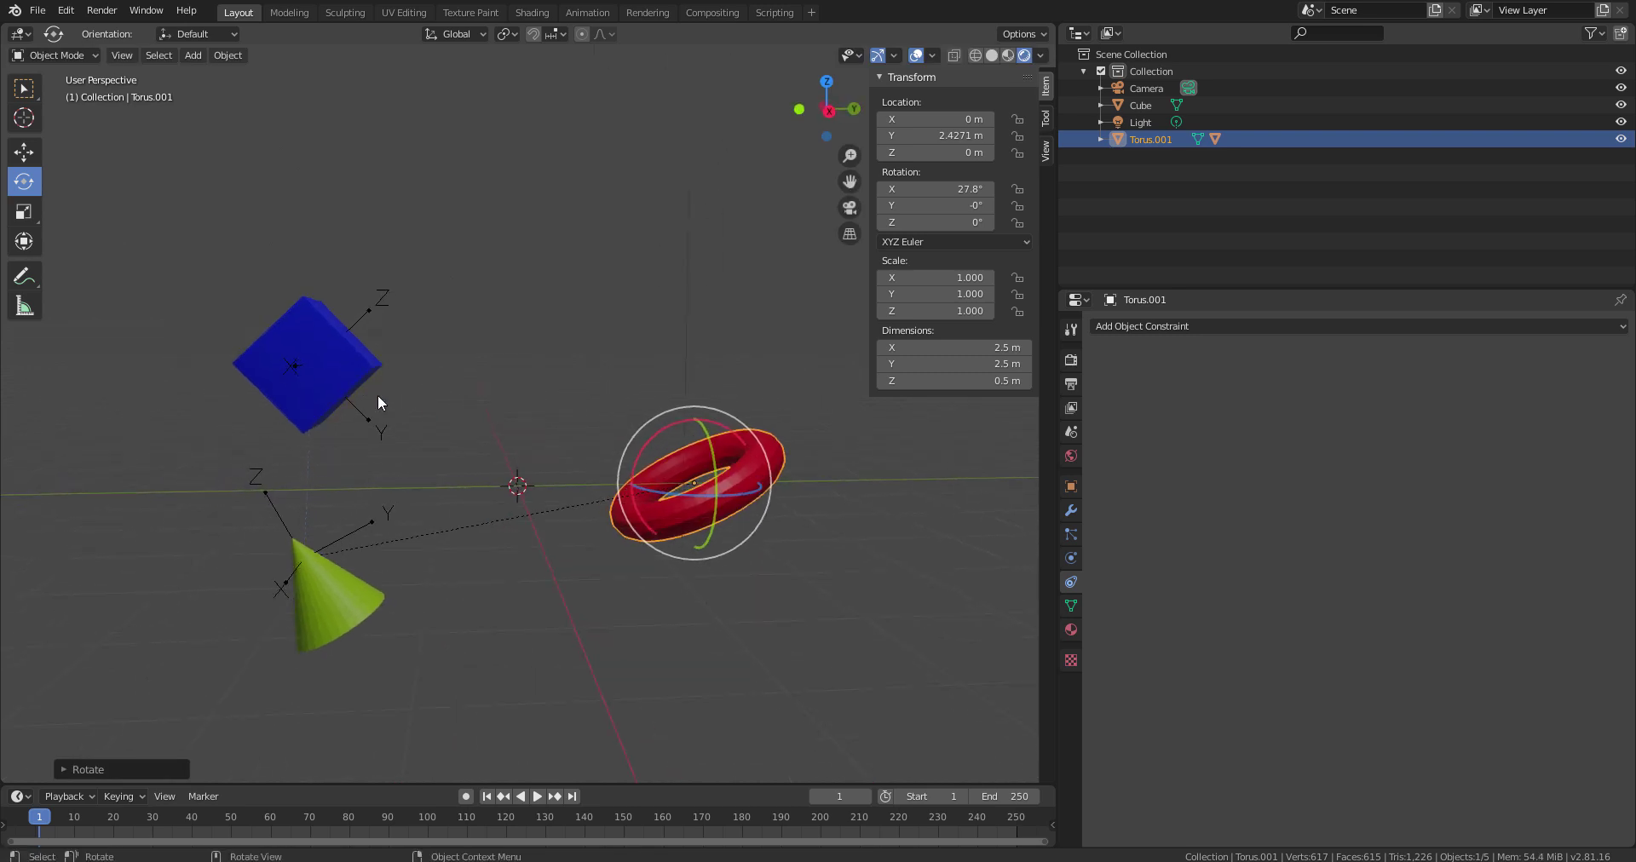
middle_drag(376, 395, 468, 319)
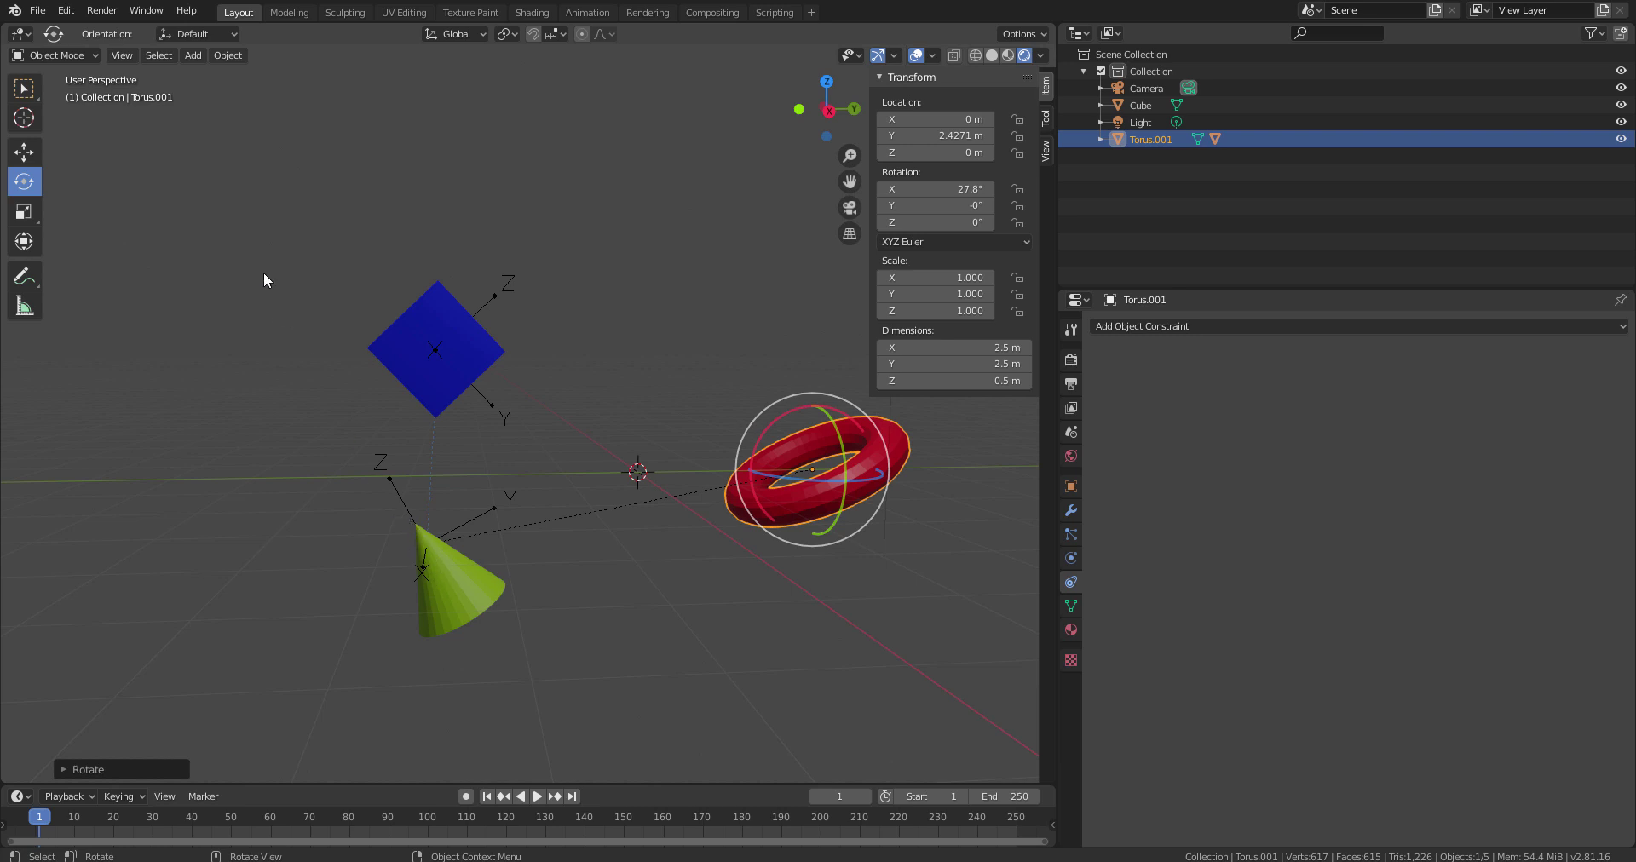
click(434, 408)
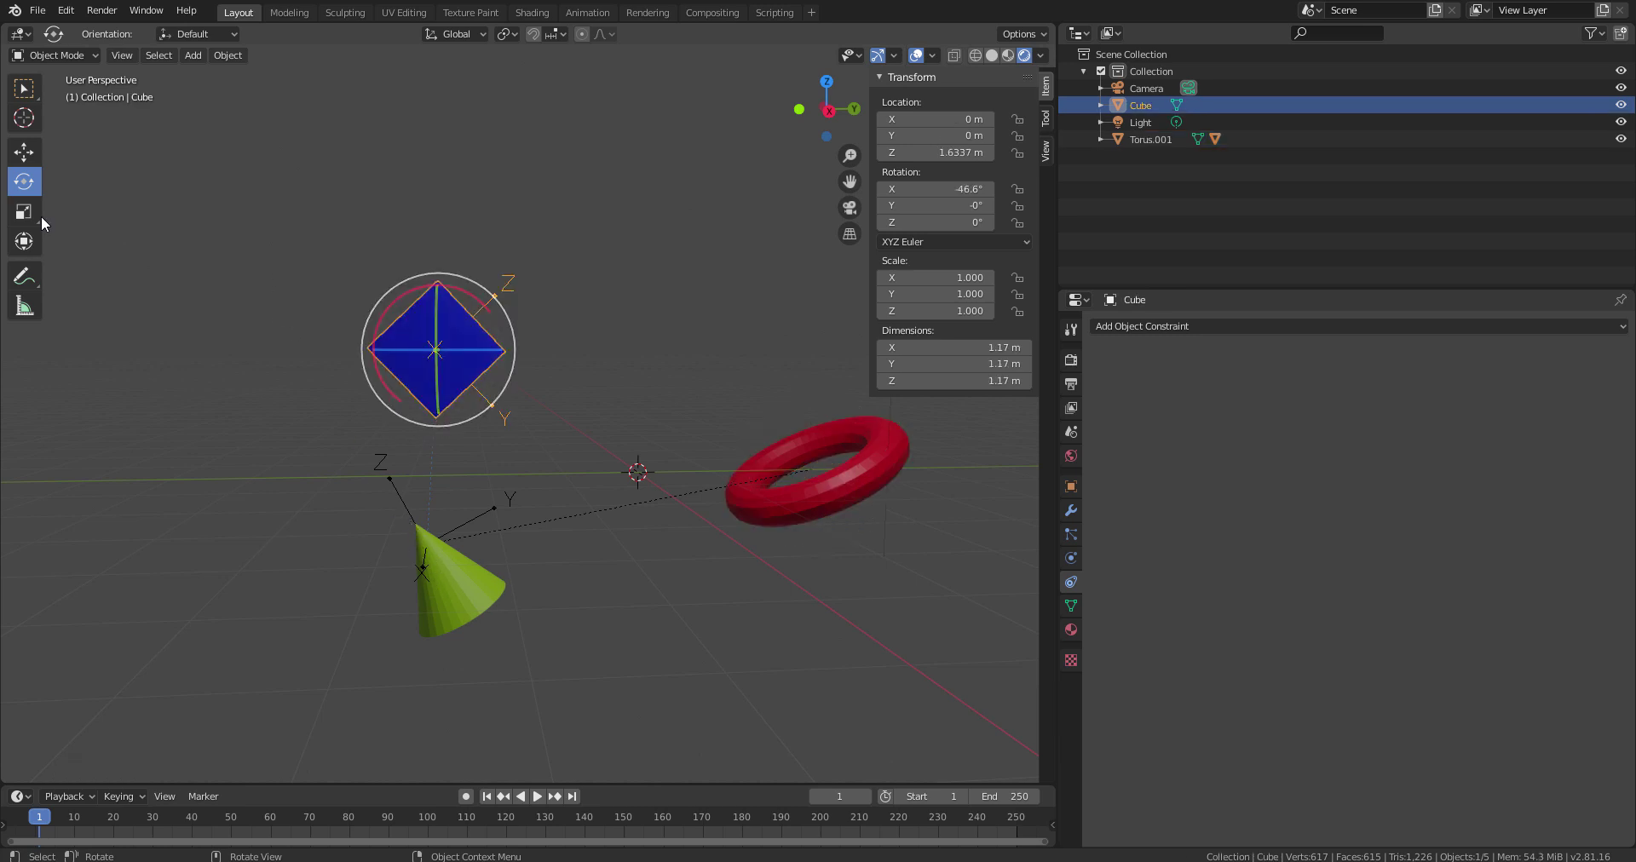
- Move the cube along its Local Z axis to Y 0.71728 m, Z 2.31125 m
click(24, 151)
mouse_move(375, 363)
middle_down()
mouse_move(339, 363)
mouse_move(358, 354)
middle_up()
click(462, 37)
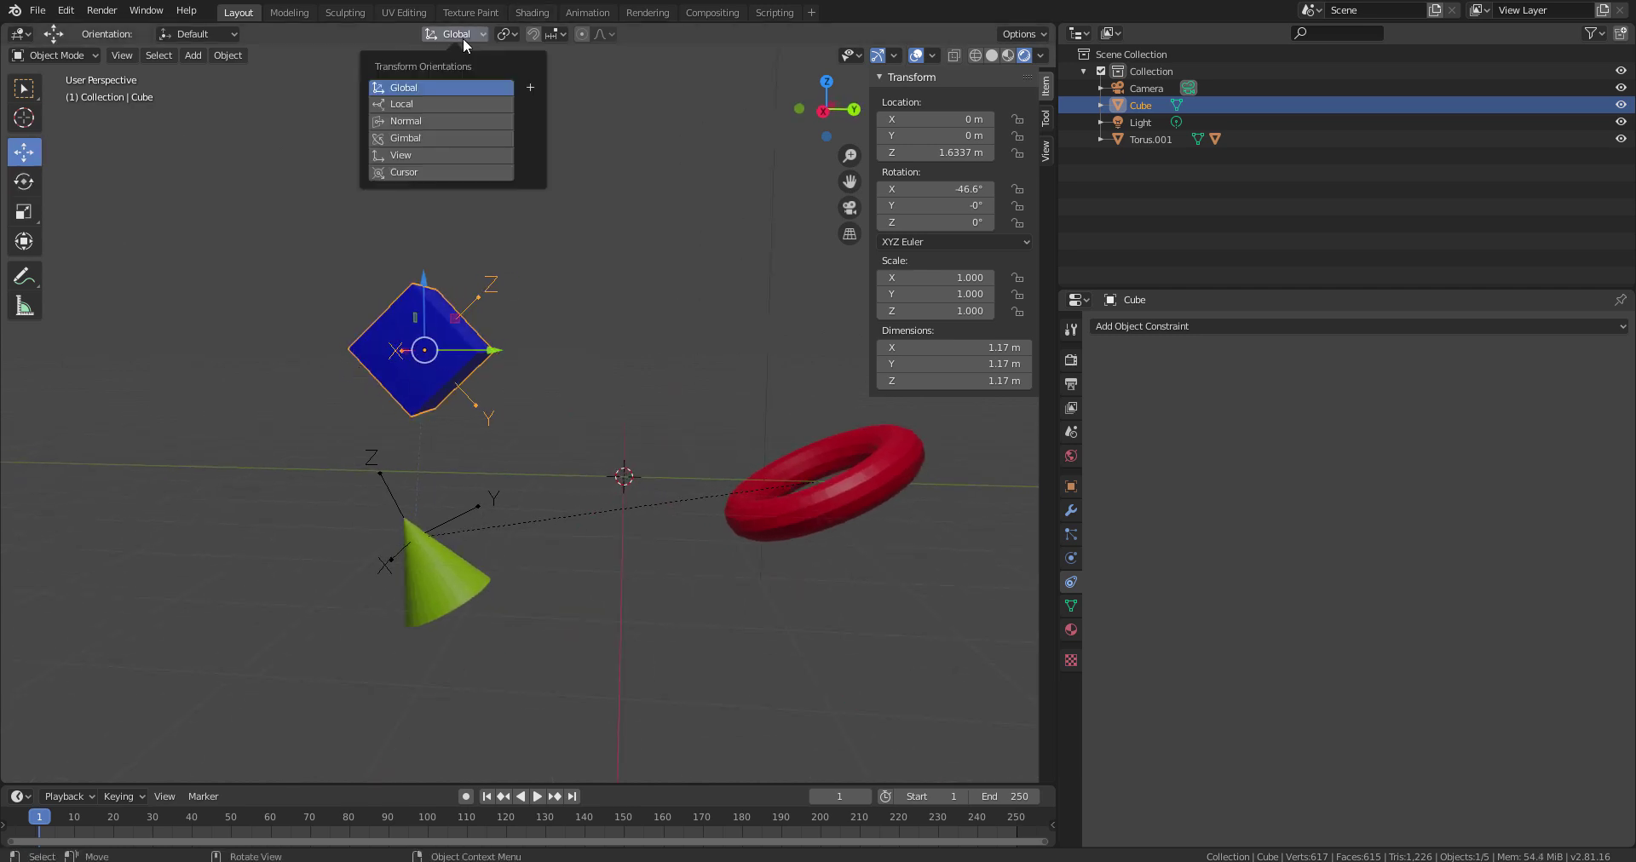
click(467, 103)
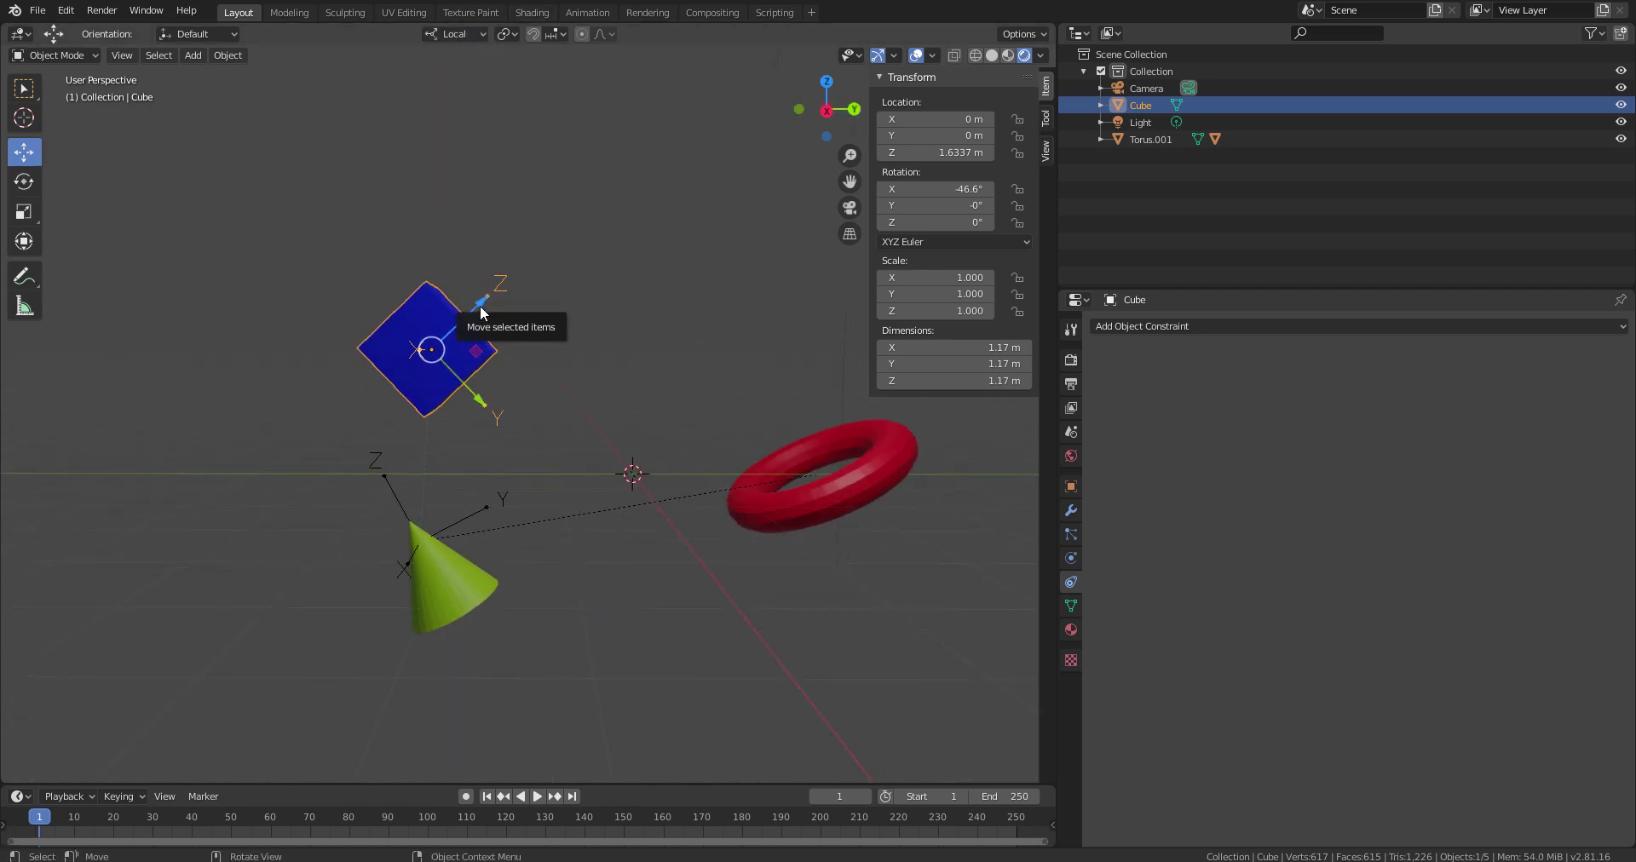
drag(478, 300, 534, 251)
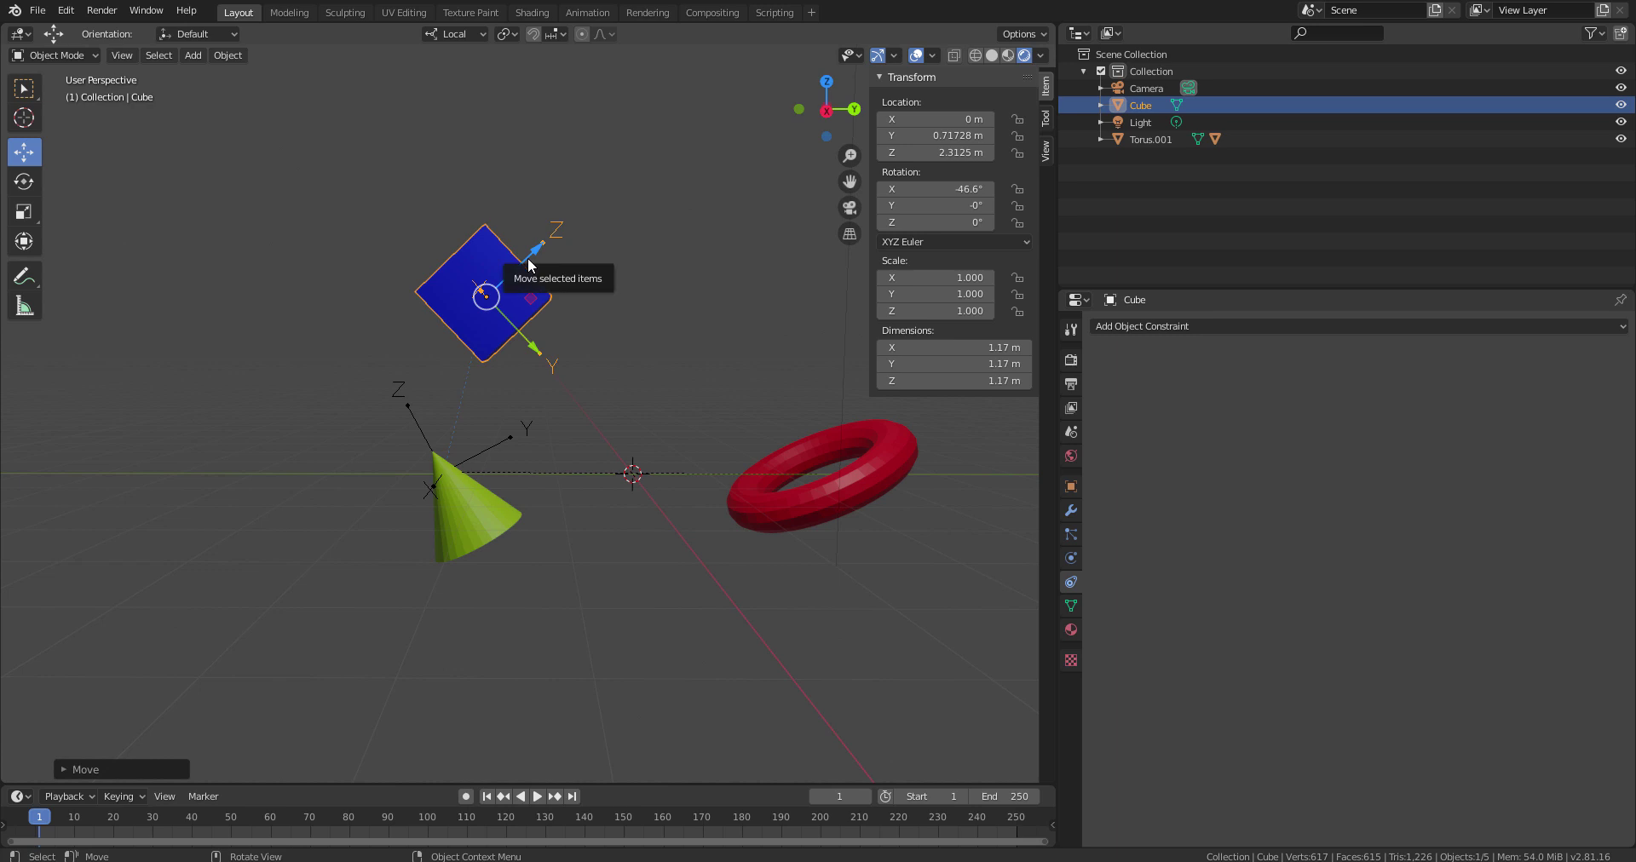
- Inspect the cone's Copy Location constraint, switching between the cone and the cube
click(504, 524)
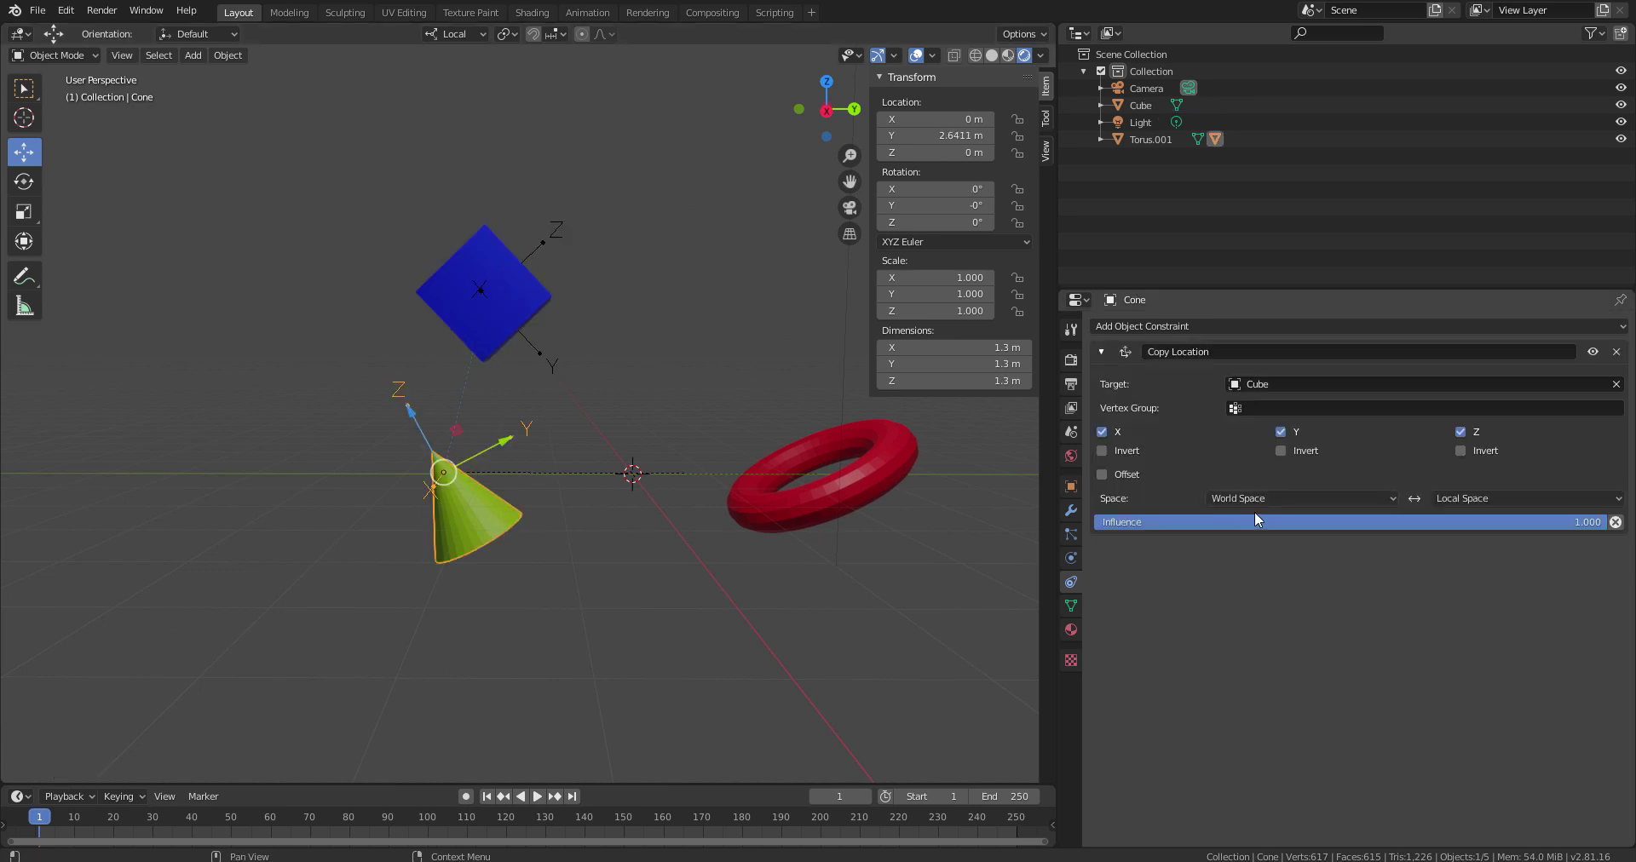
click(531, 317)
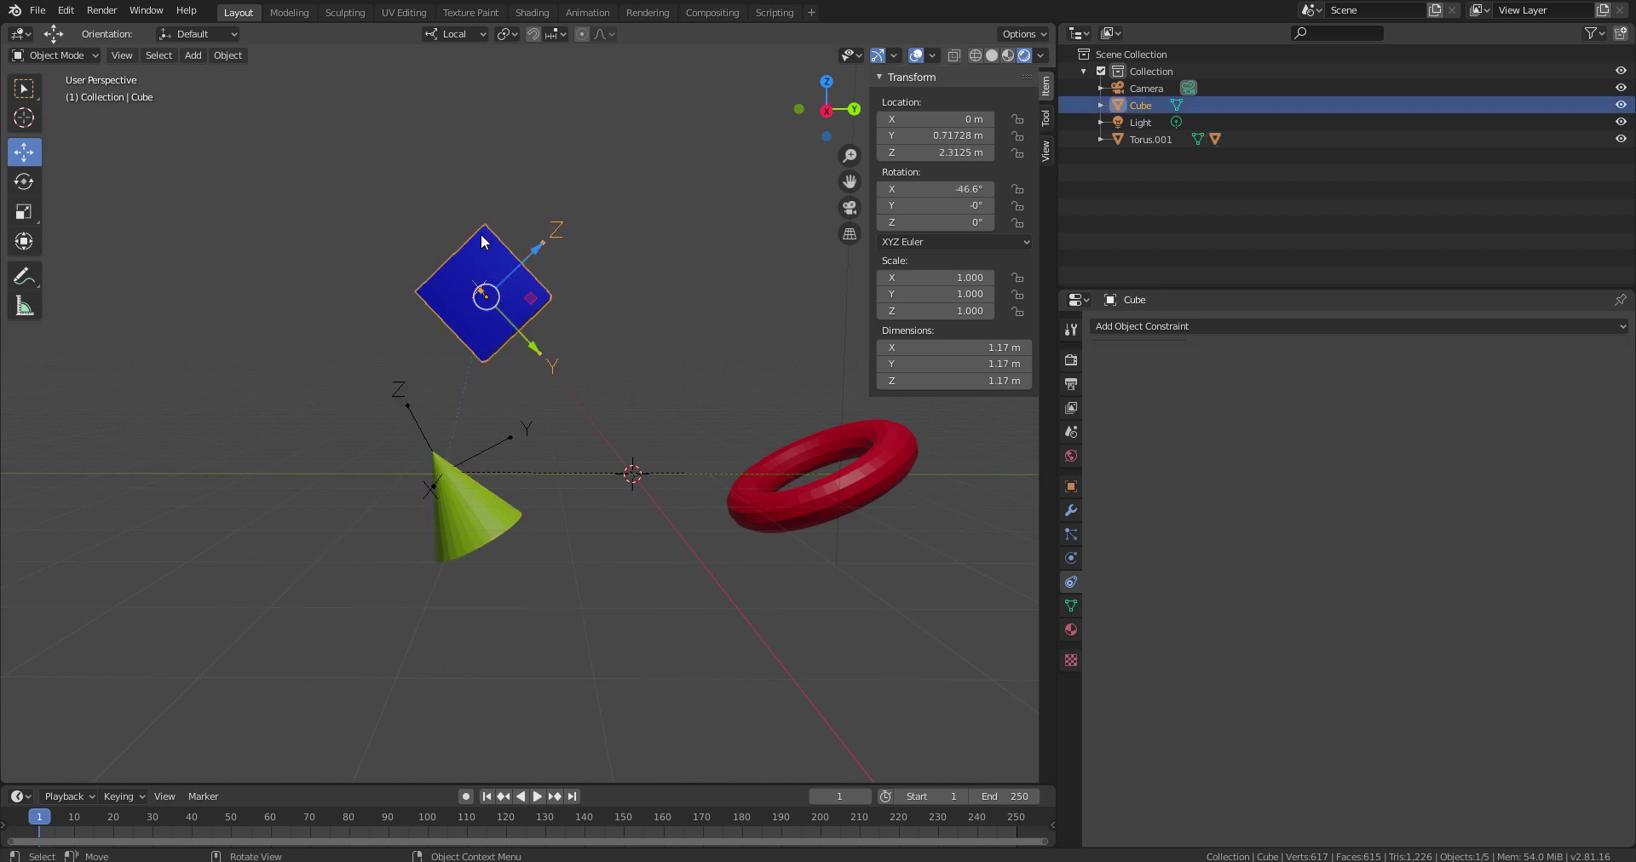
click(1150, 326)
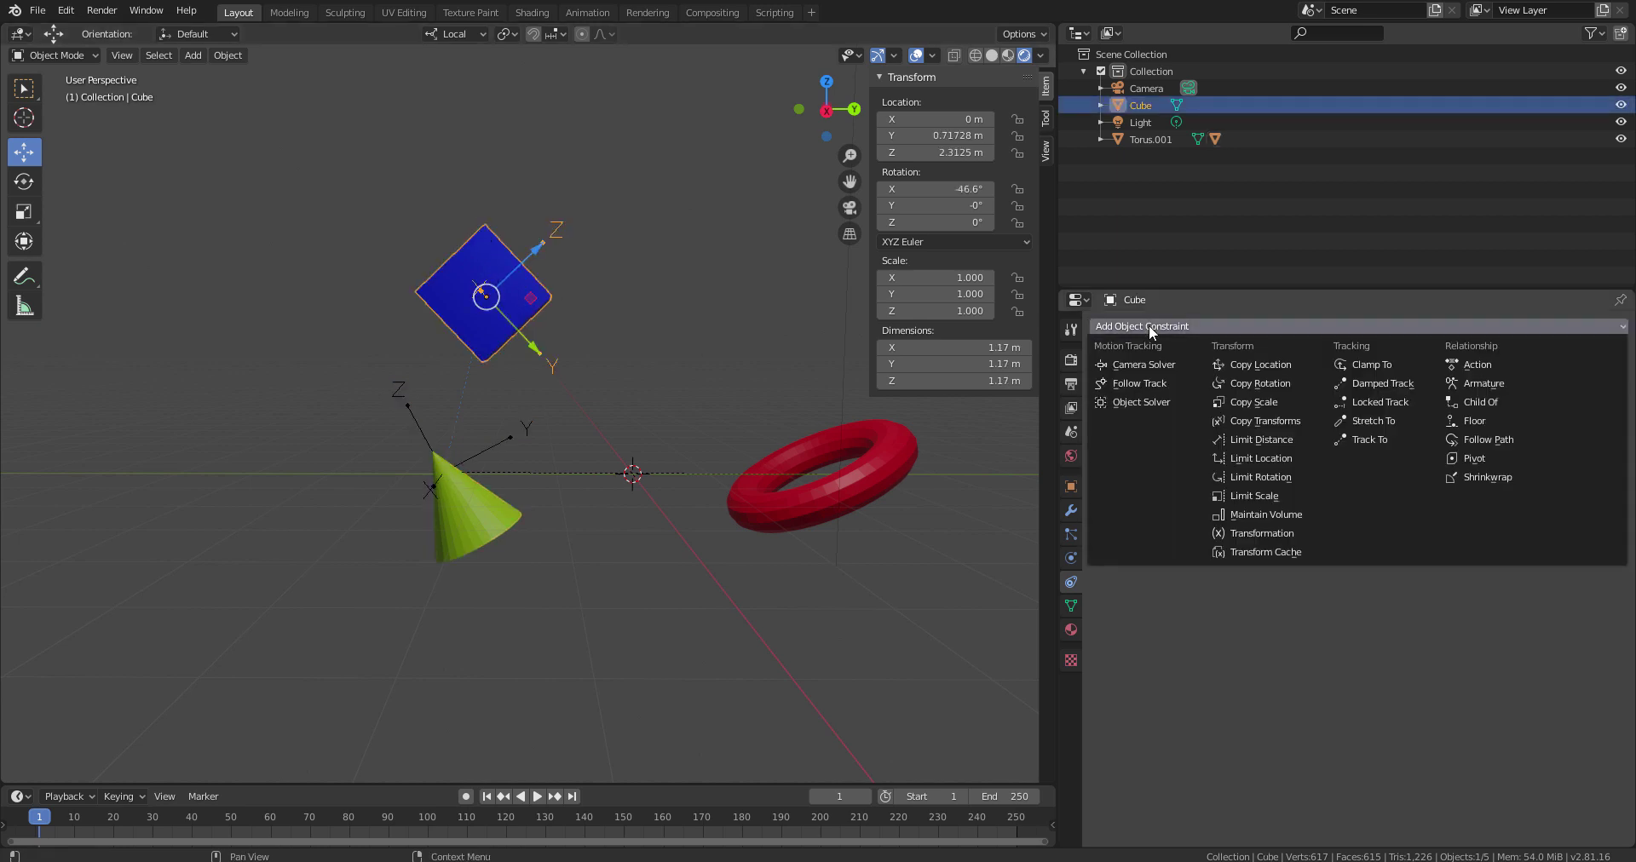
click(477, 535)
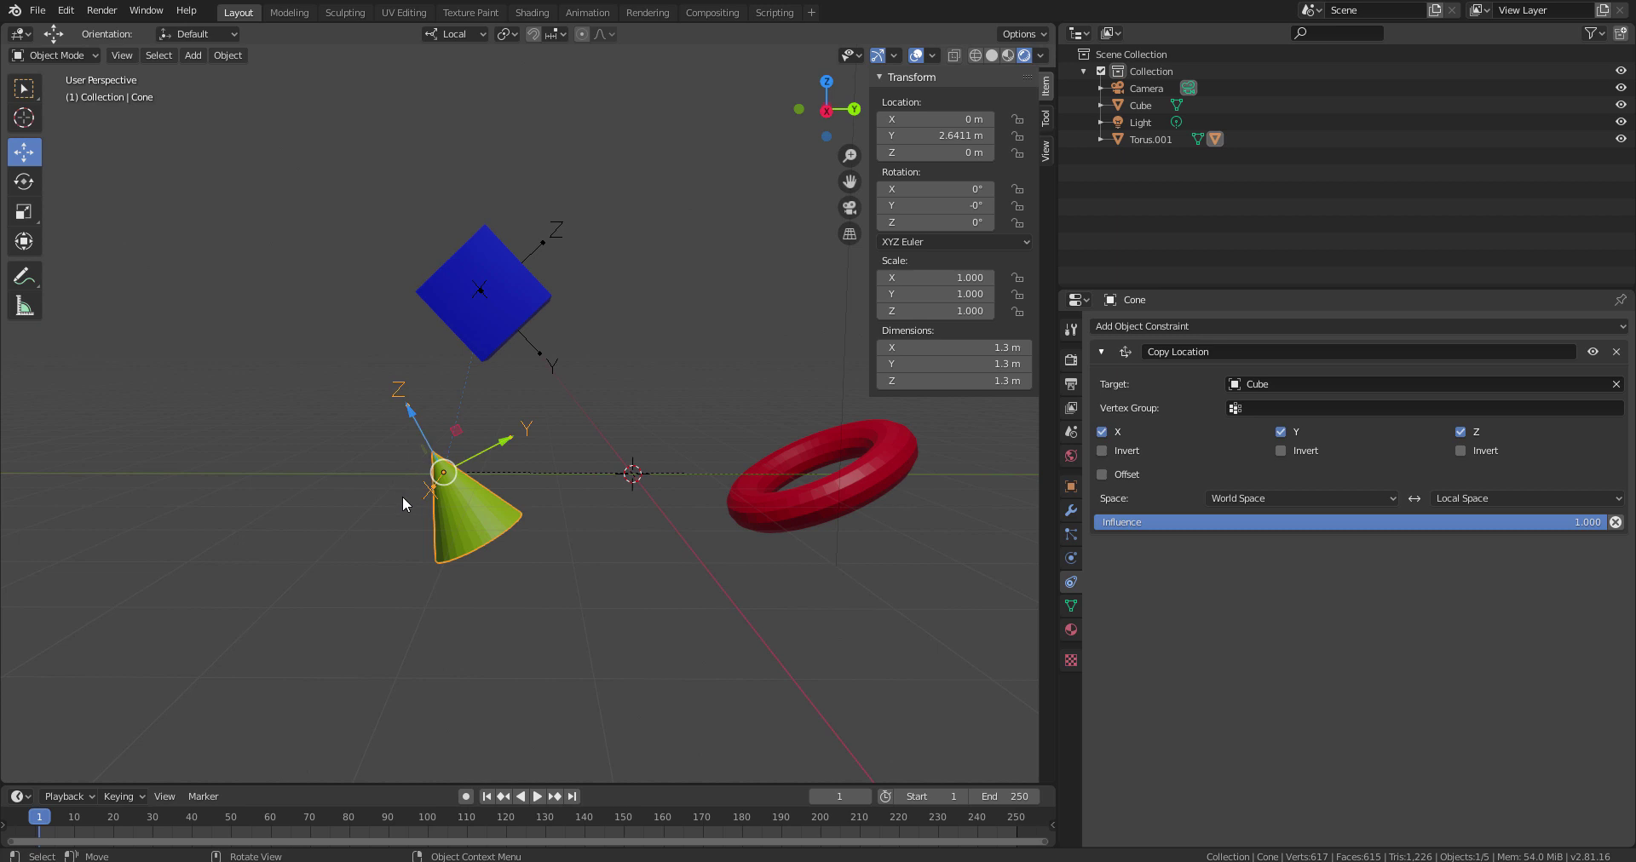
click(482, 351)
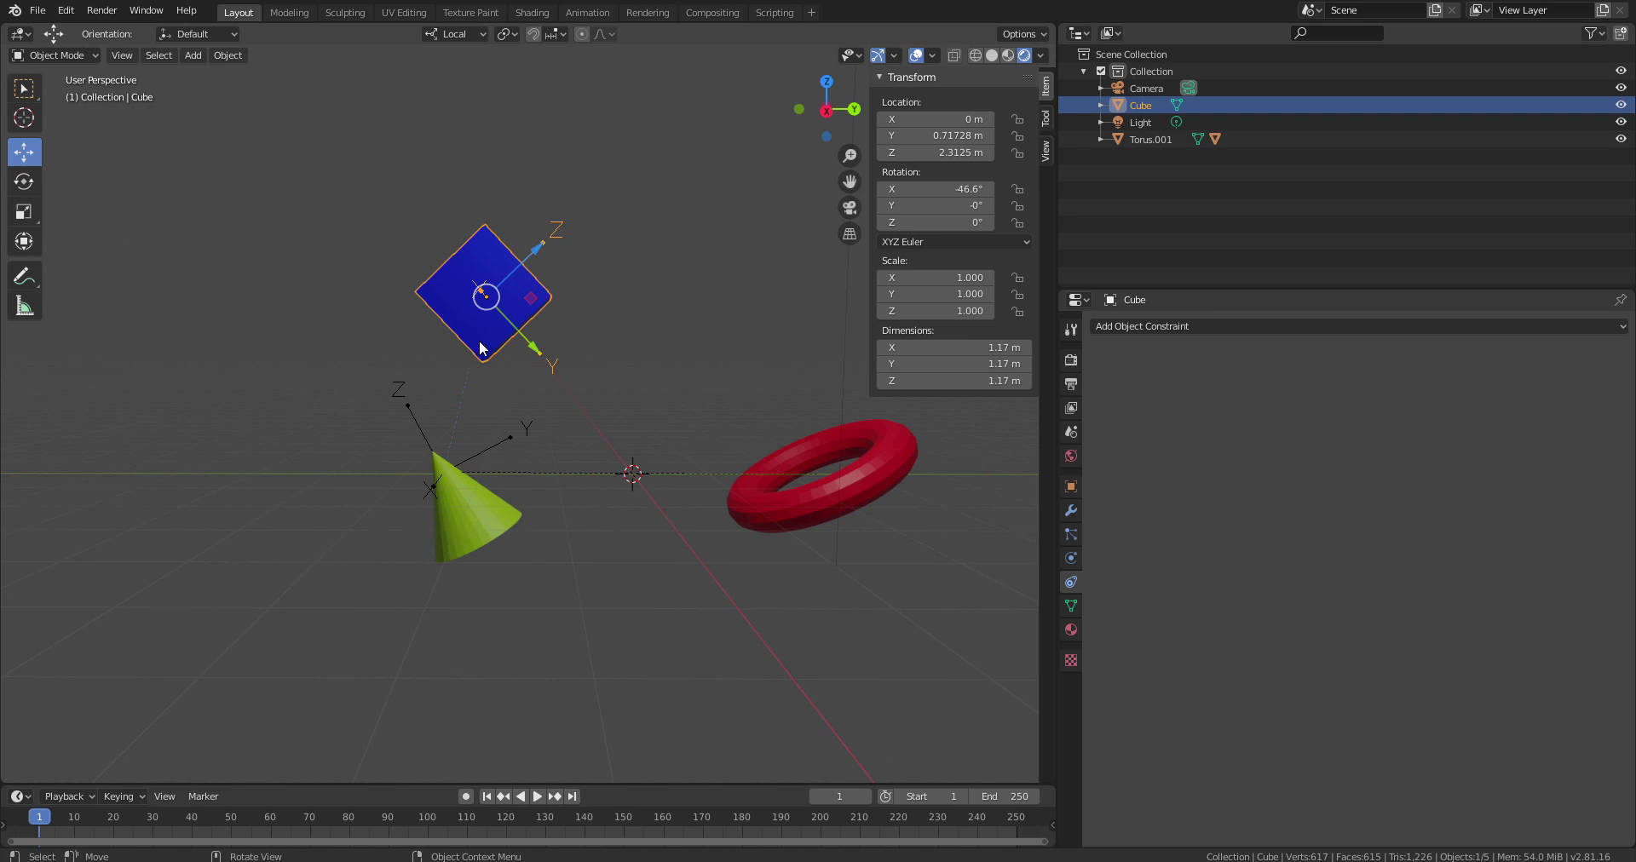
- Set the cone's Copy Location target space to Local Space
click(474, 507)
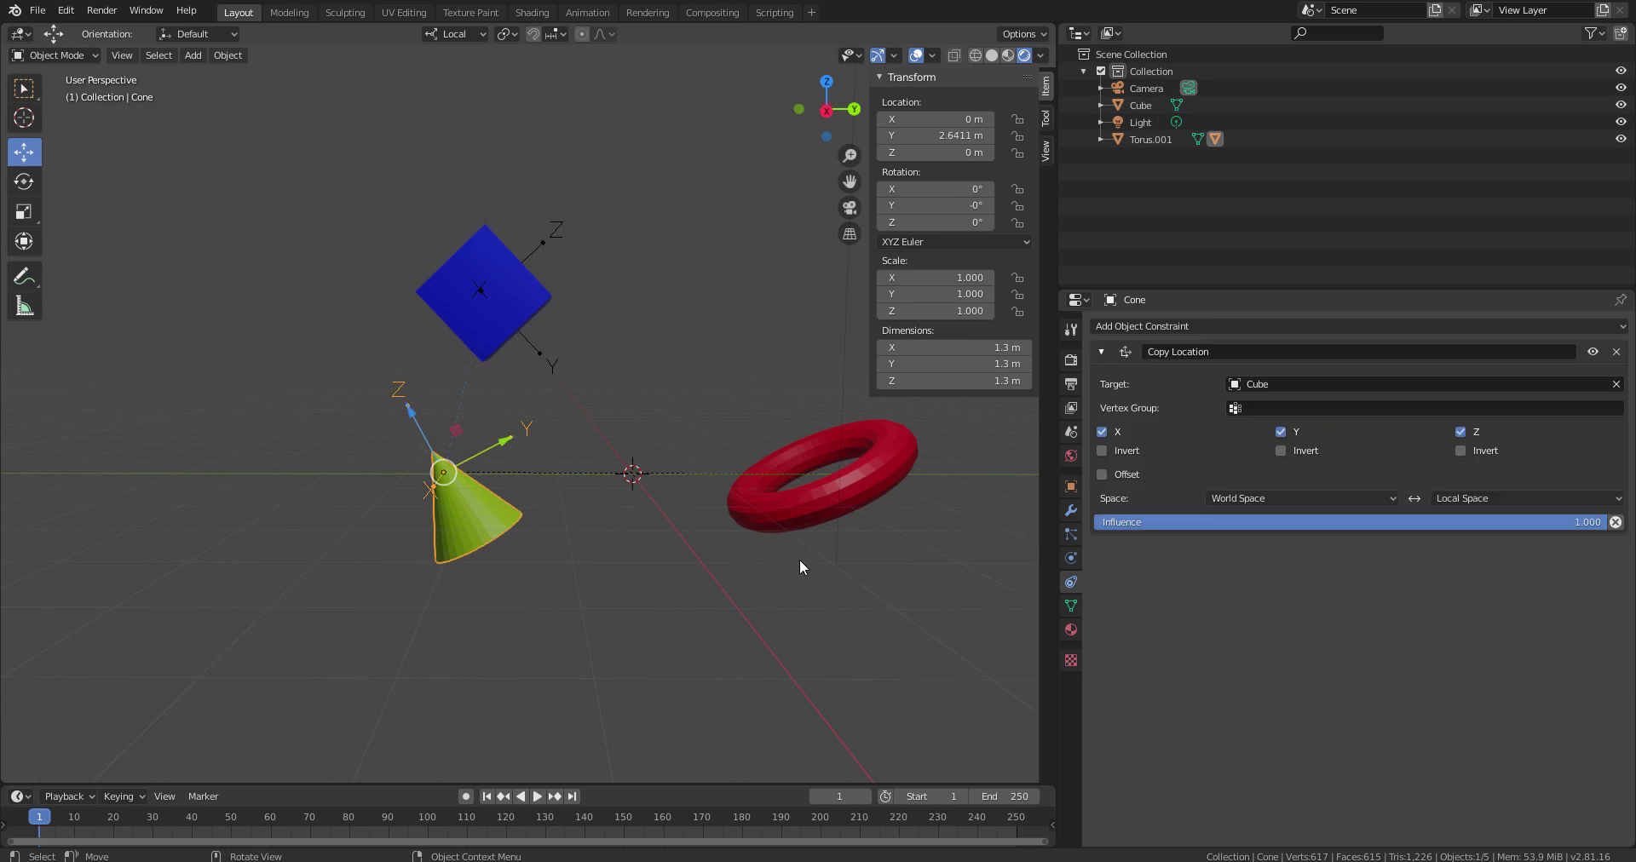
click(1277, 499)
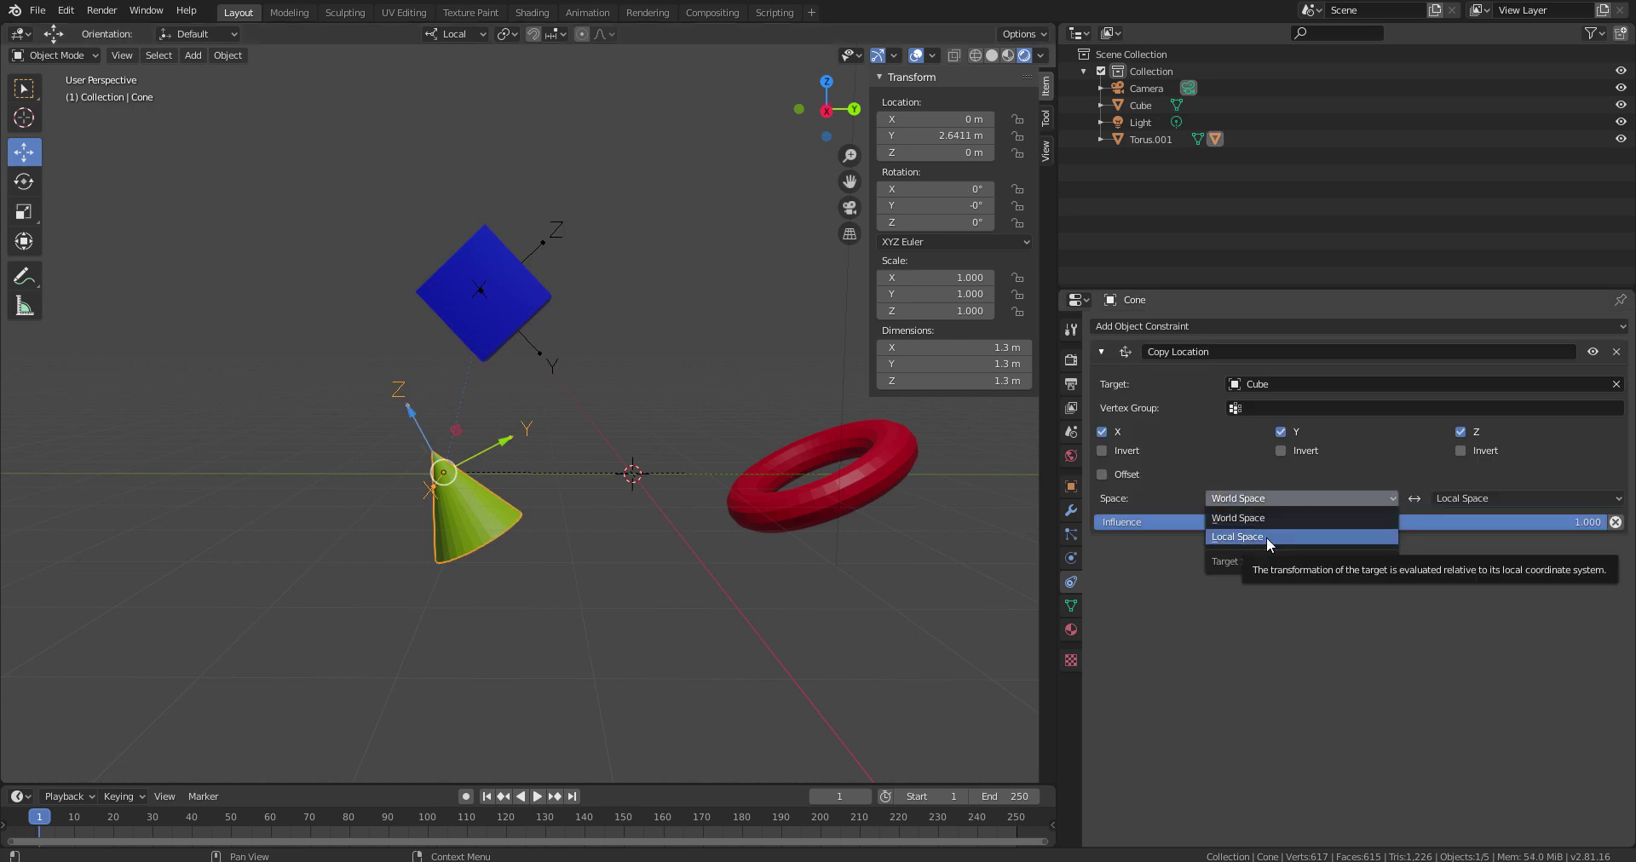
click(1266, 537)
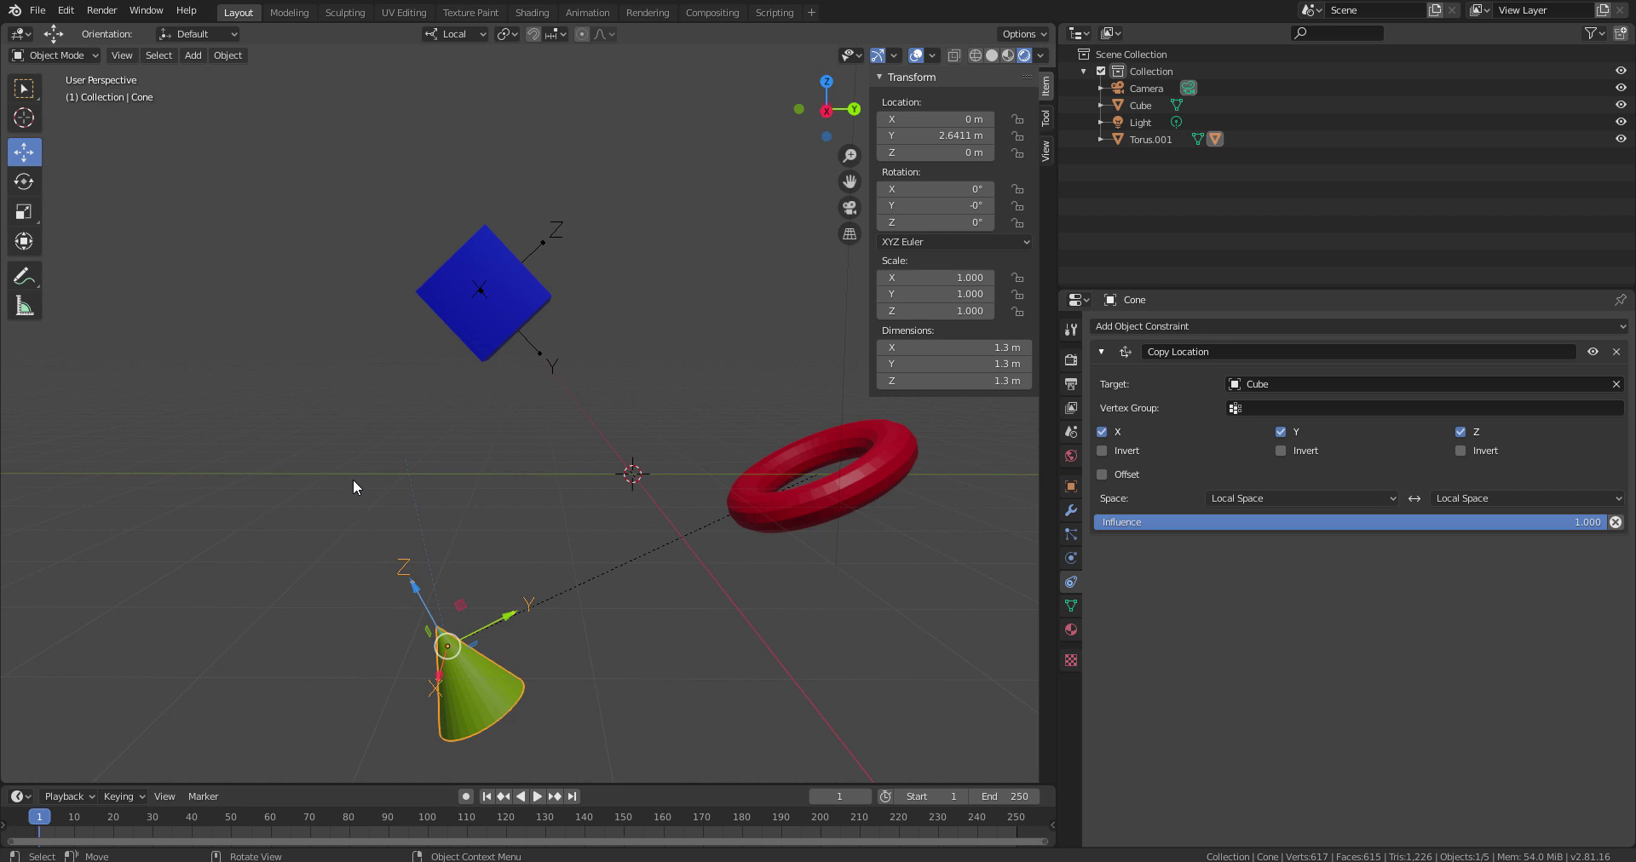
- Push the cube further along its local Z axis to Y 1.2599 m, Z 2.826 m
middle_drag(355, 486, 471, 517)
click(490, 294)
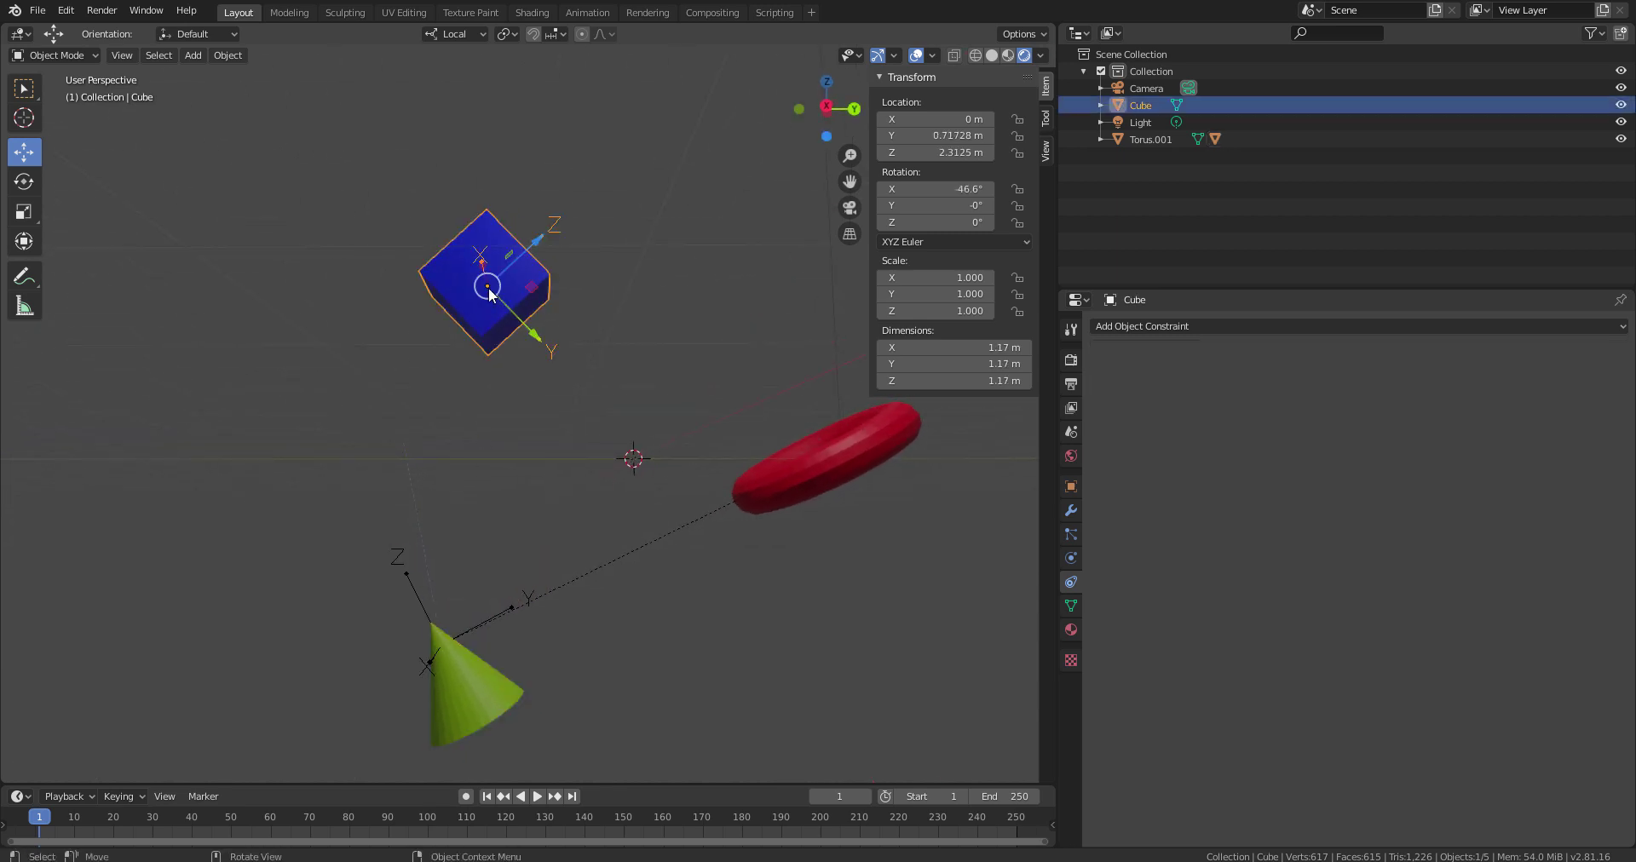
drag(539, 248, 712, 356)
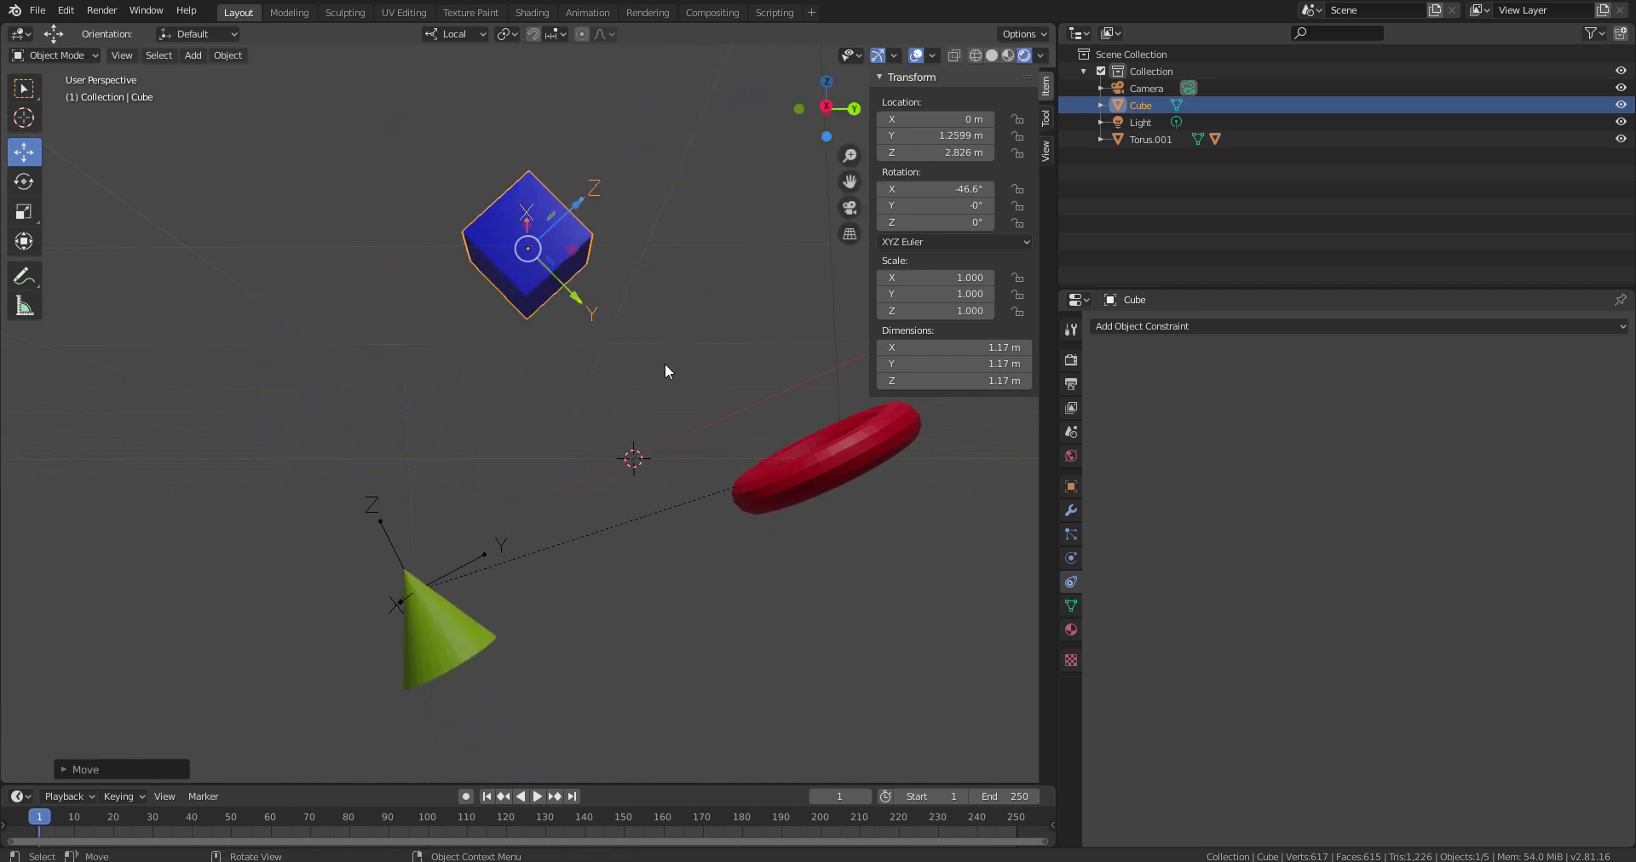
middle_drag(665, 363, 606, 424)
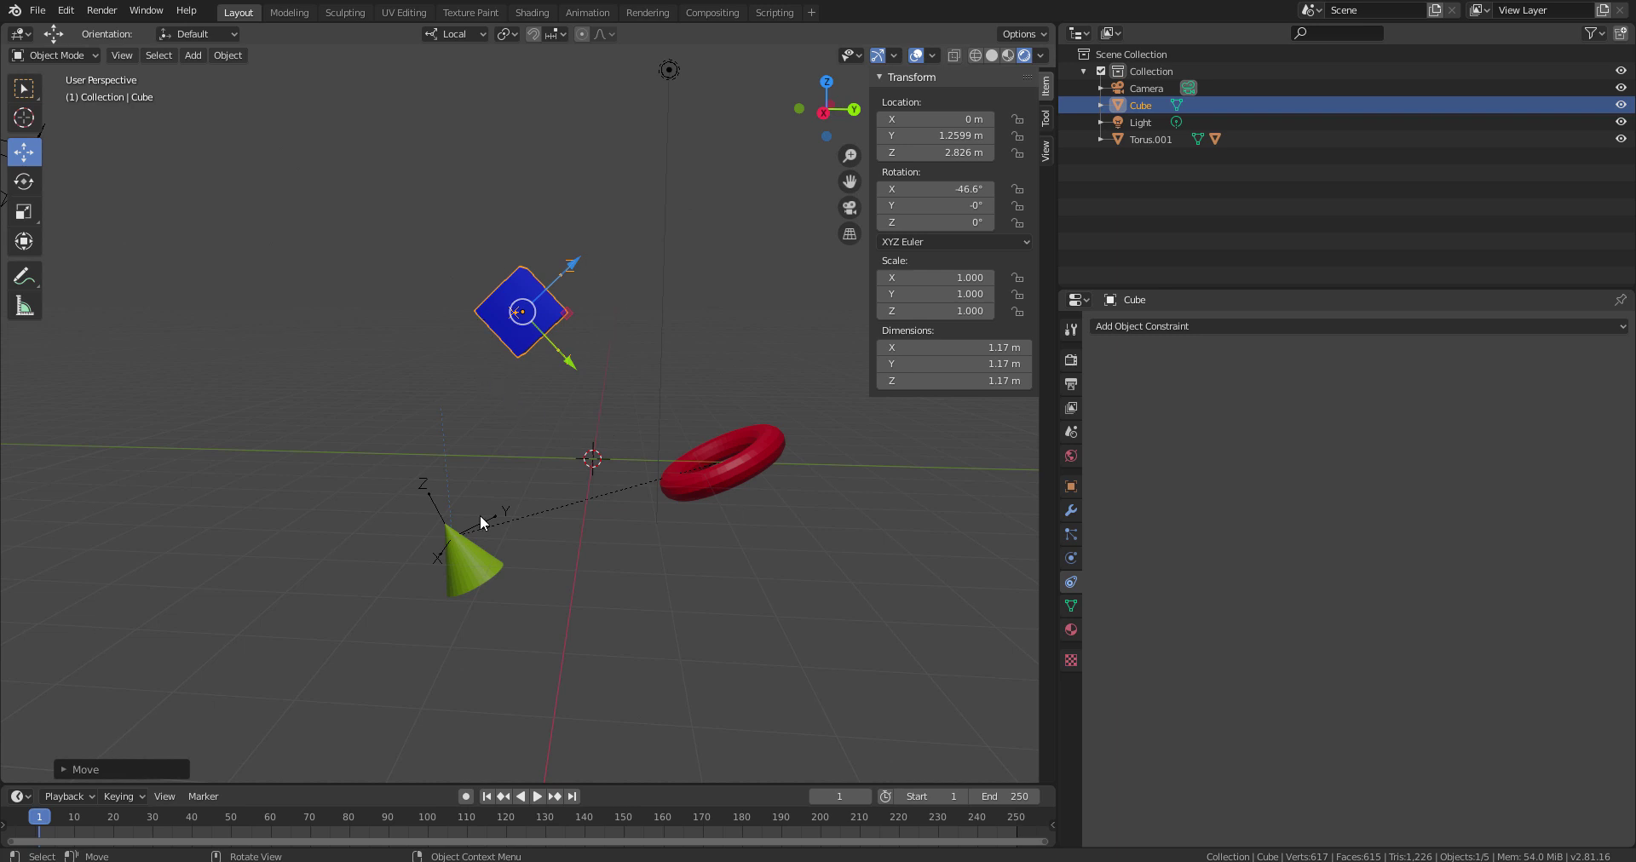
- Select the cone to review its Copy Location constraint targeting Cube in Local Space
click(477, 575)
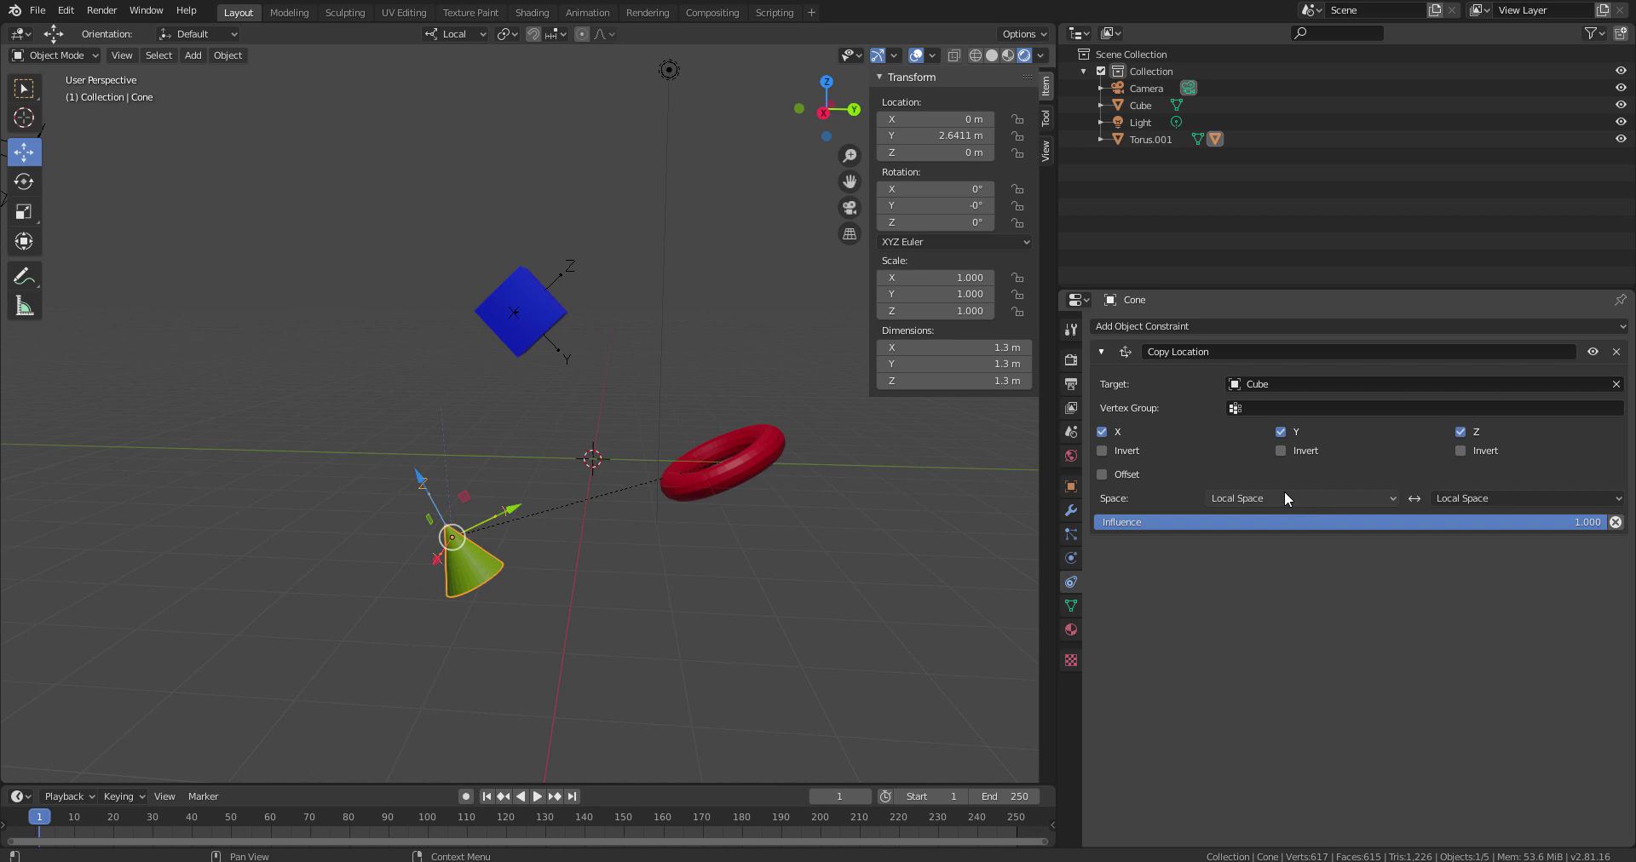